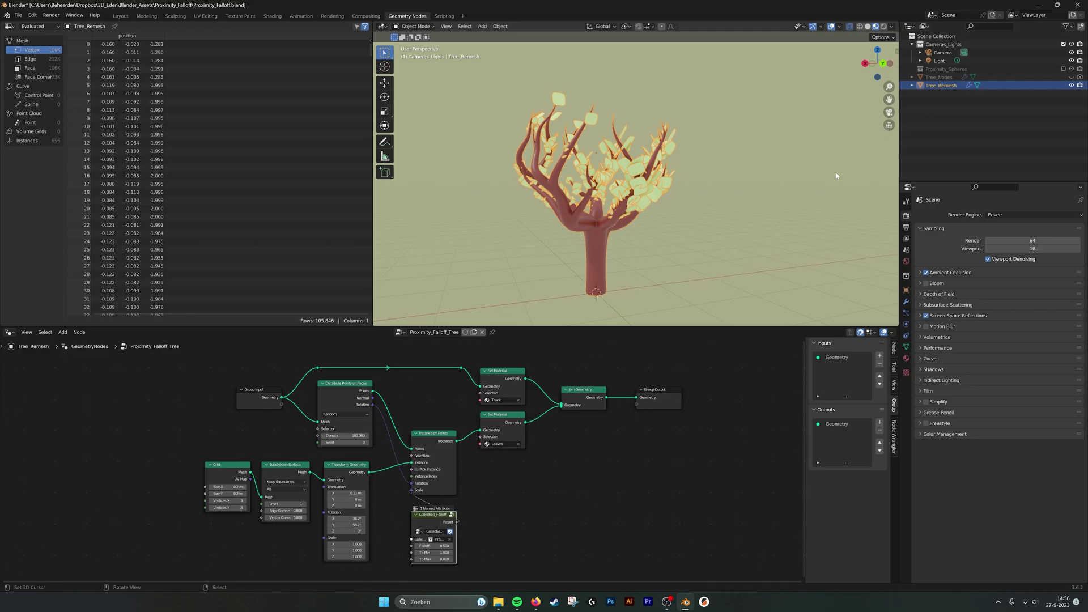
Step: Enable the Proximity_Spheres collection and scale Icosphere.004 down slightly
left_click(1063, 68)
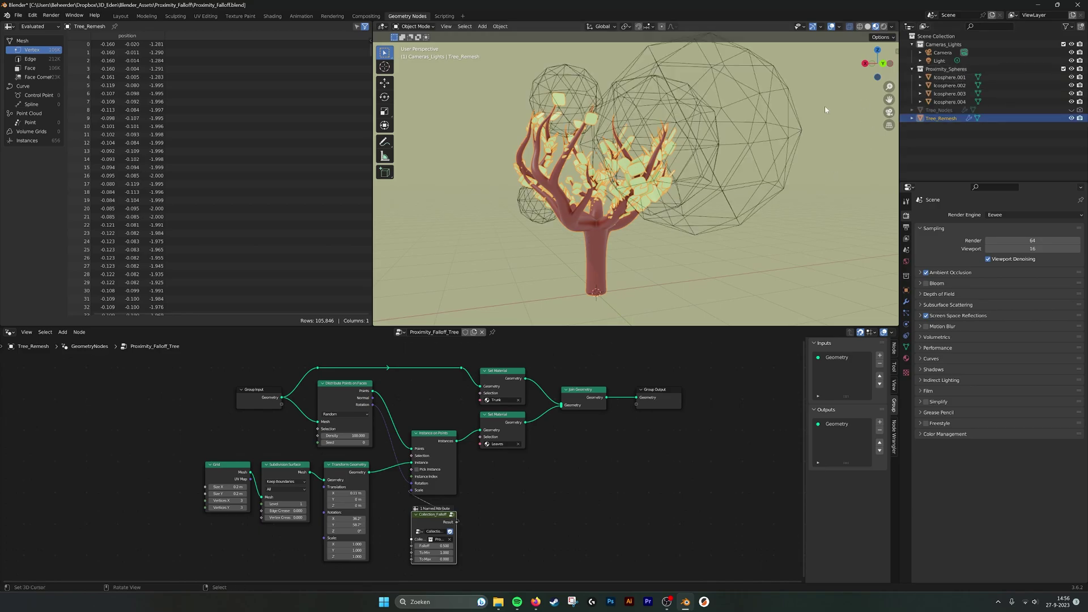
left_click(950, 102)
middle_click_drag(788, 144, 652, 165)
key("s")
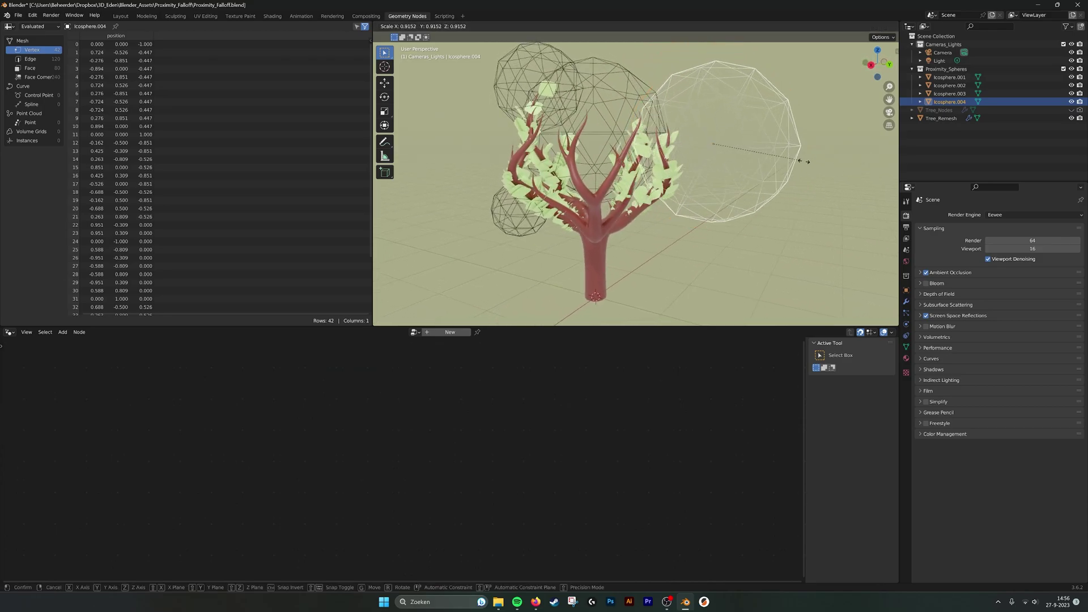
left_click(773, 153)
Step: Move Icosphere.004 beside the crown, finishing with about 1.38 m in X and -0.18 m in Y, and scale it down
middle_click_drag(773, 154, 694, 170)
key("g")
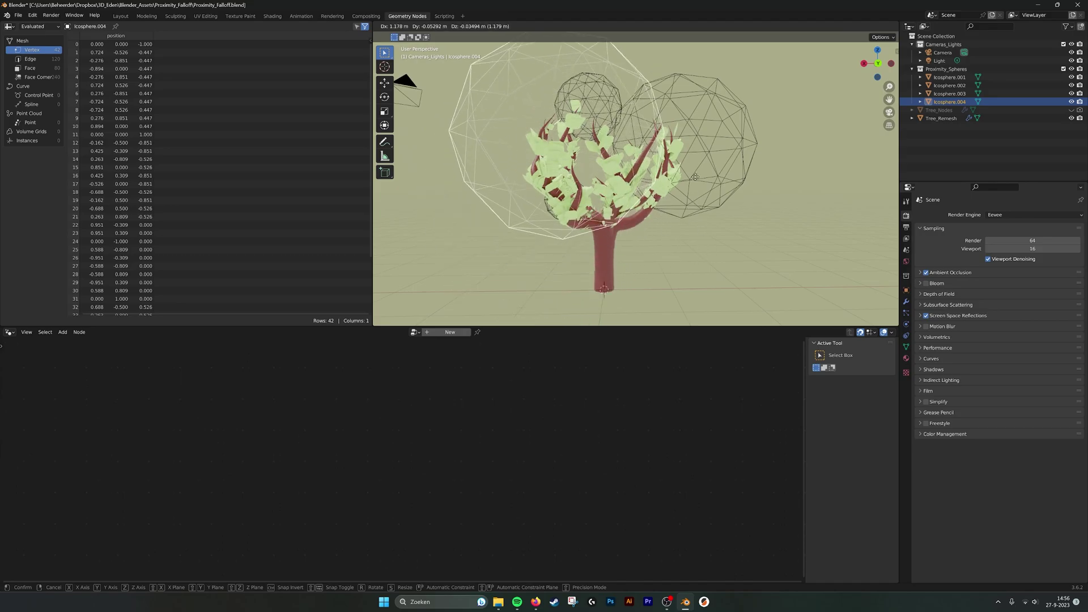
left_click(656, 168)
middle_click_drag(706, 172, 729, 223)
key("g")
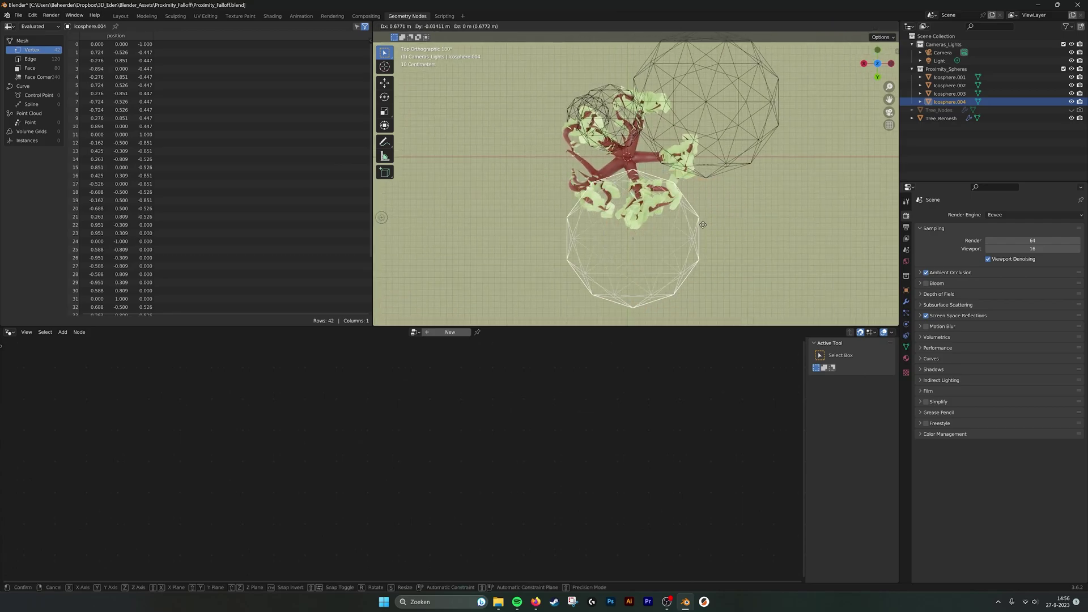
left_click(668, 218)
key("s")
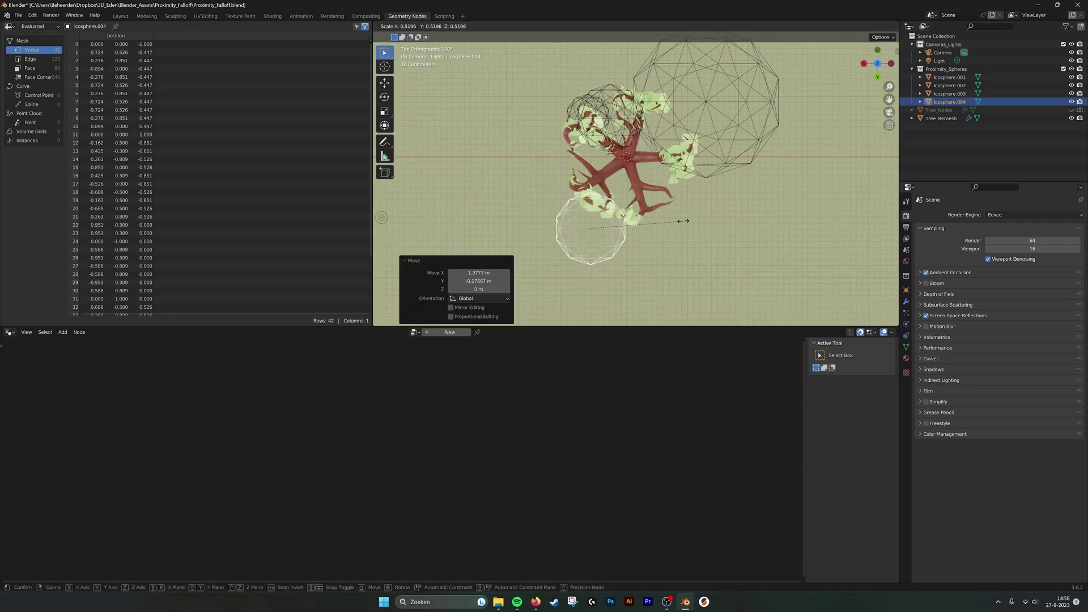
left_click(712, 224)
middle_click_drag(712, 224, 756, 158)
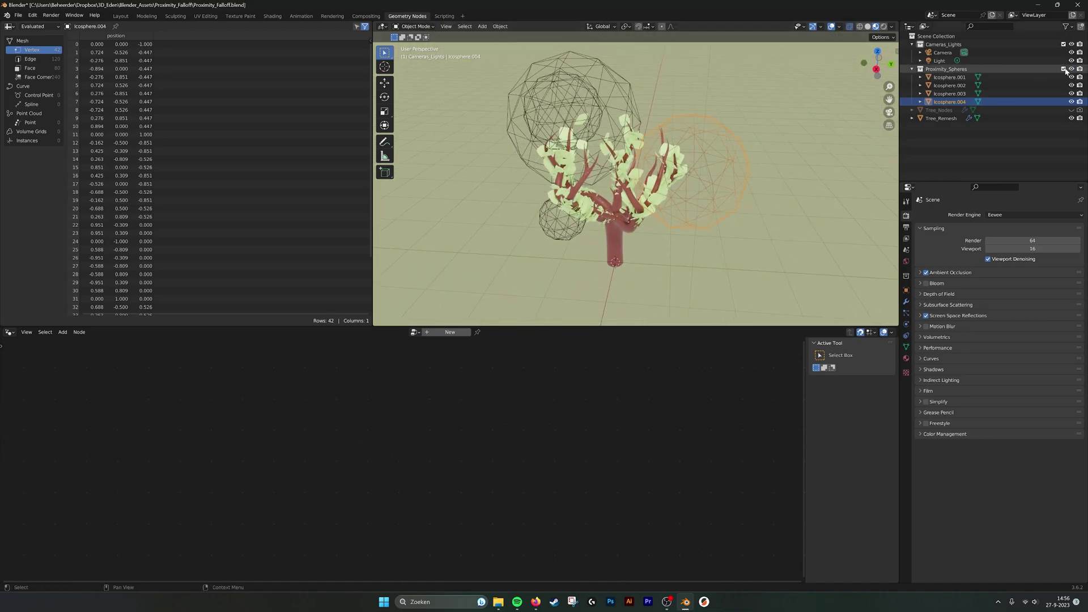
Step: Hide the viewport overlays and move Icosphere.004 by about -0.01 m in X, -0.07 m in Y and -0.13 m in Z
left_click(831, 26)
middle_click_drag(698, 194, 729, 160)
scroll(729, 160, "up", 1)
scroll(692, 188, "up", 1)
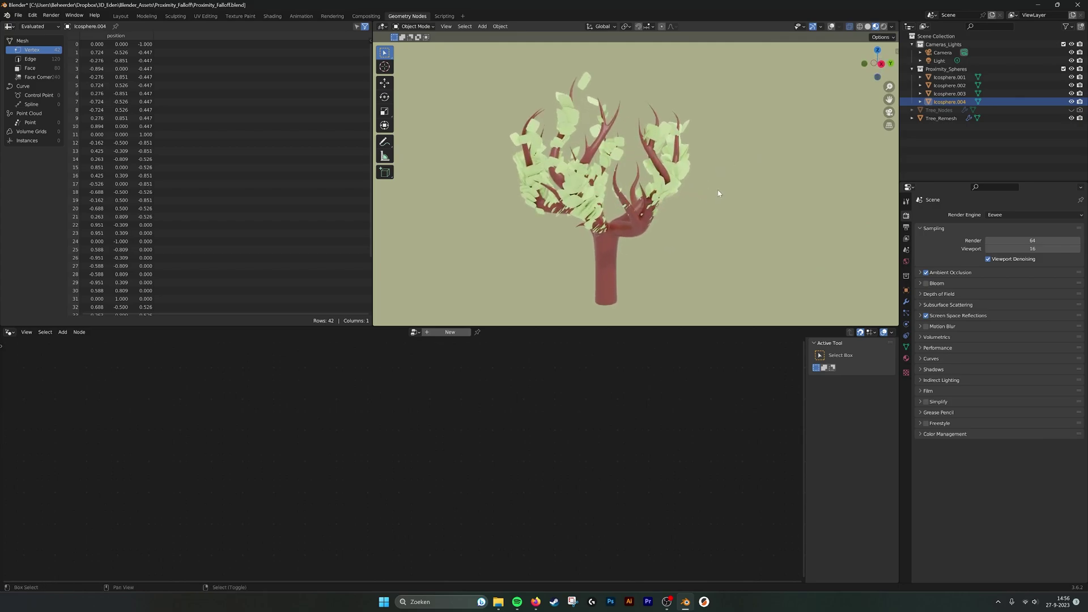
key("g")
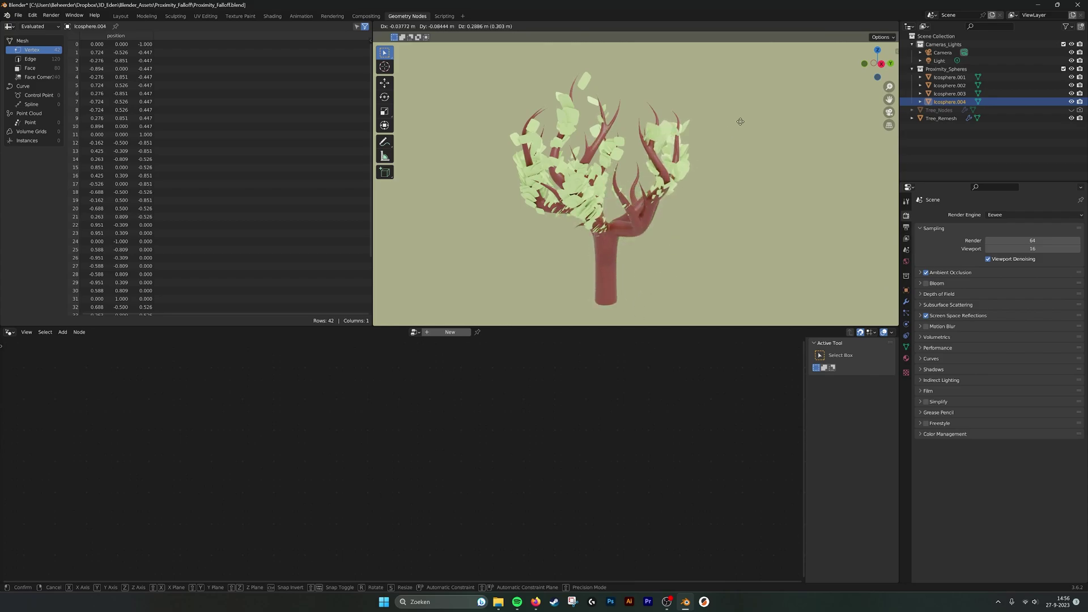
left_click(744, 158)
middle_click_drag(745, 160, 710, 204)
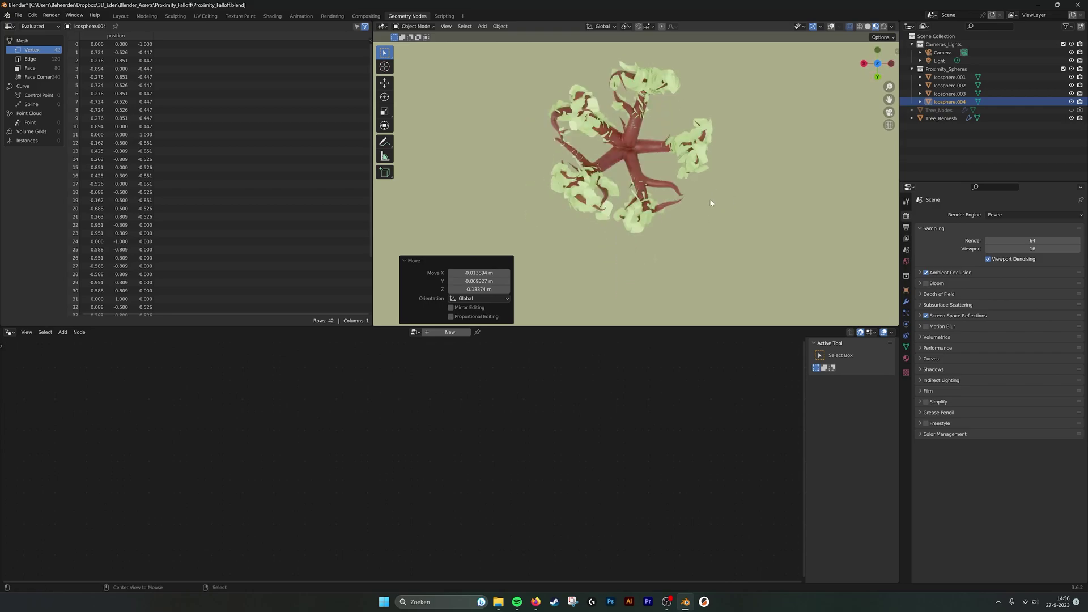
Step: Show the viewport overlays again, shrink Icosphere.004 and move it about 0.55 m in X and -0.67 m in Y
left_click(832, 27)
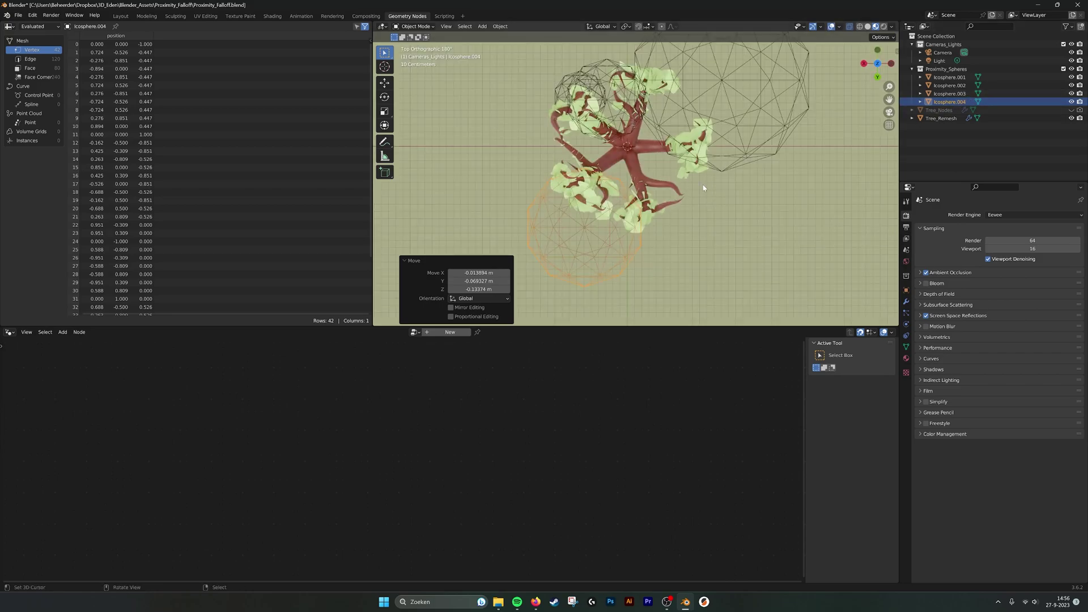
key("s")
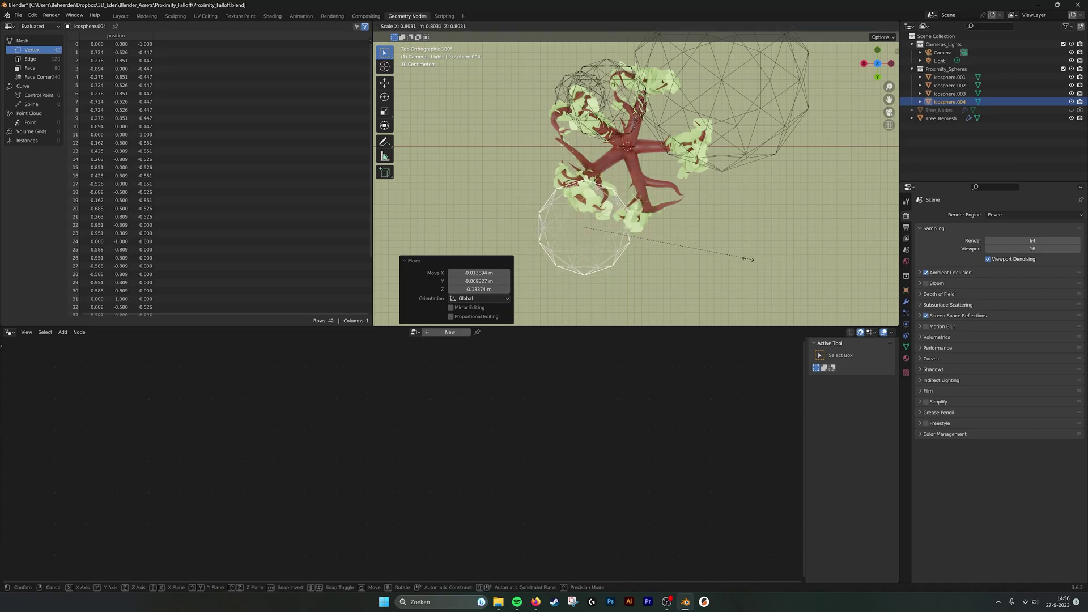
left_click(708, 264)
key("g")
left_click(653, 229)
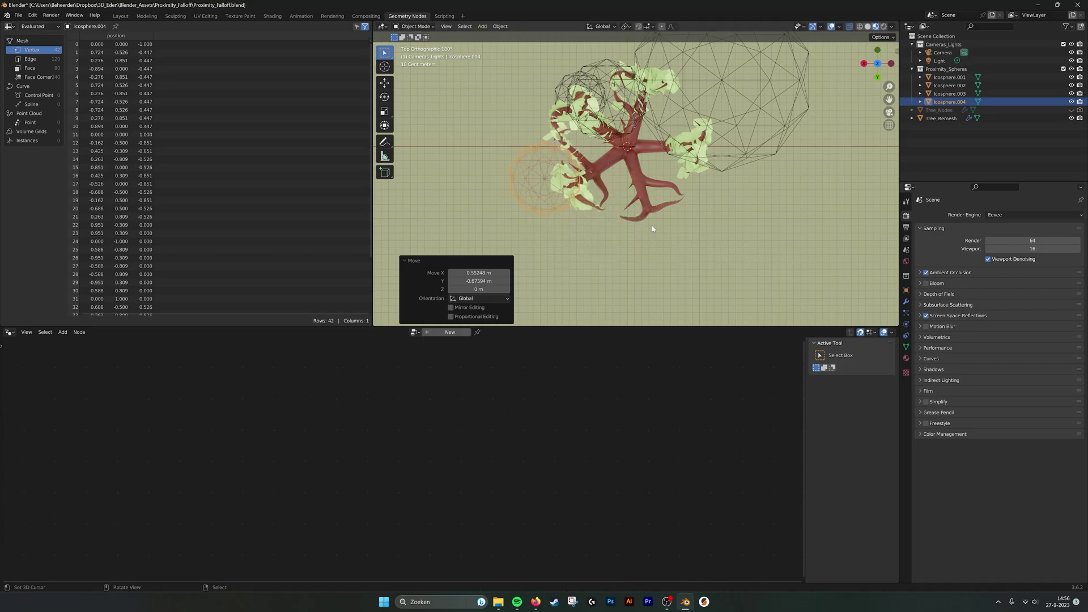
Step: Duplicate Icosphere.004 and try moving the copy around the crown and down to the trunk base
key("shift+d")
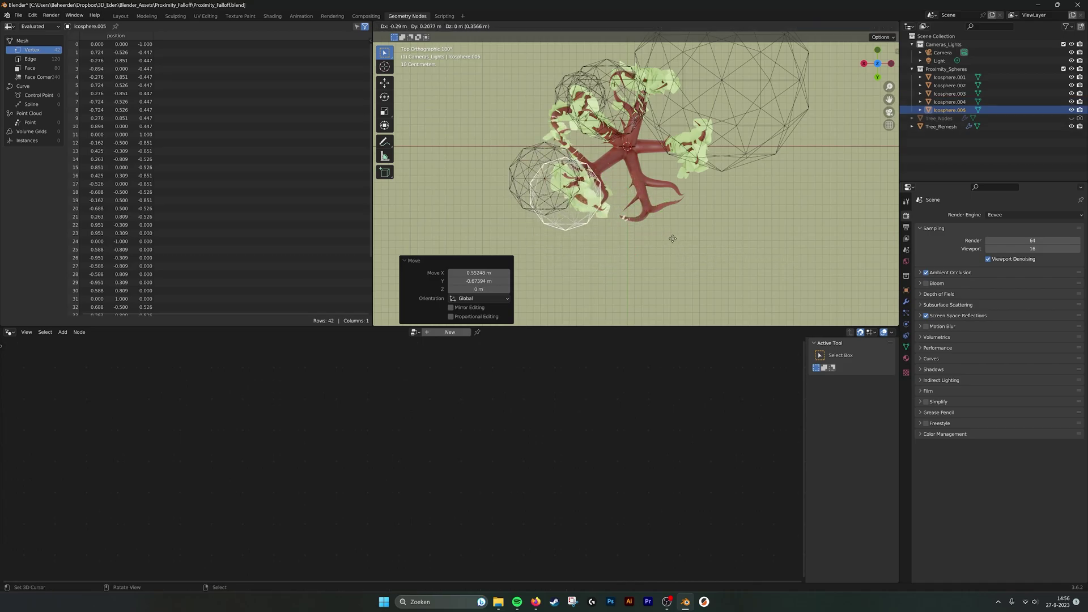
left_click(742, 255)
key("ctrl+KP_1")
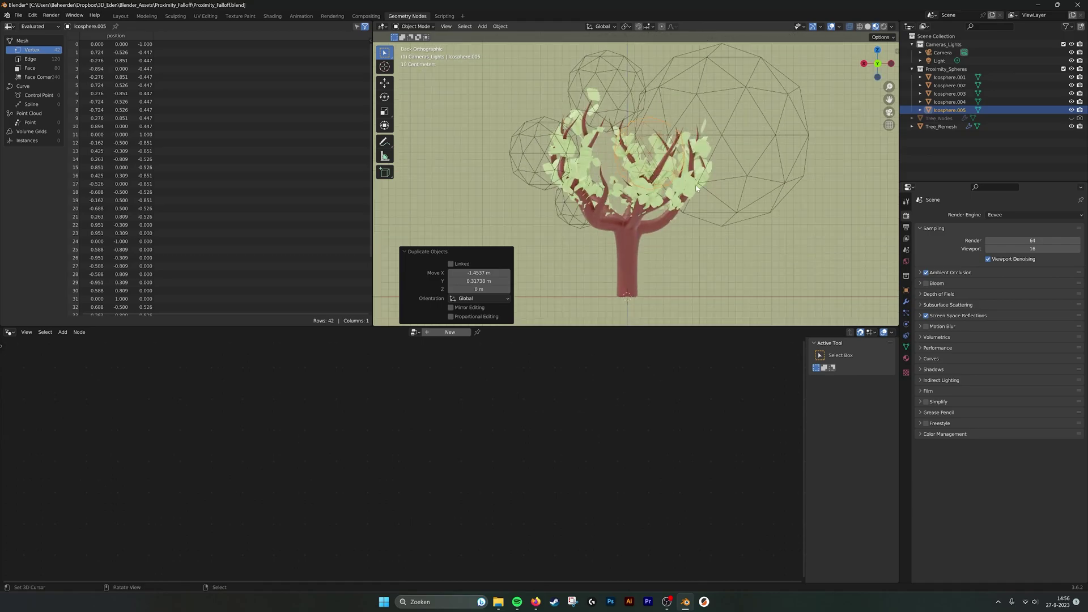
key("g")
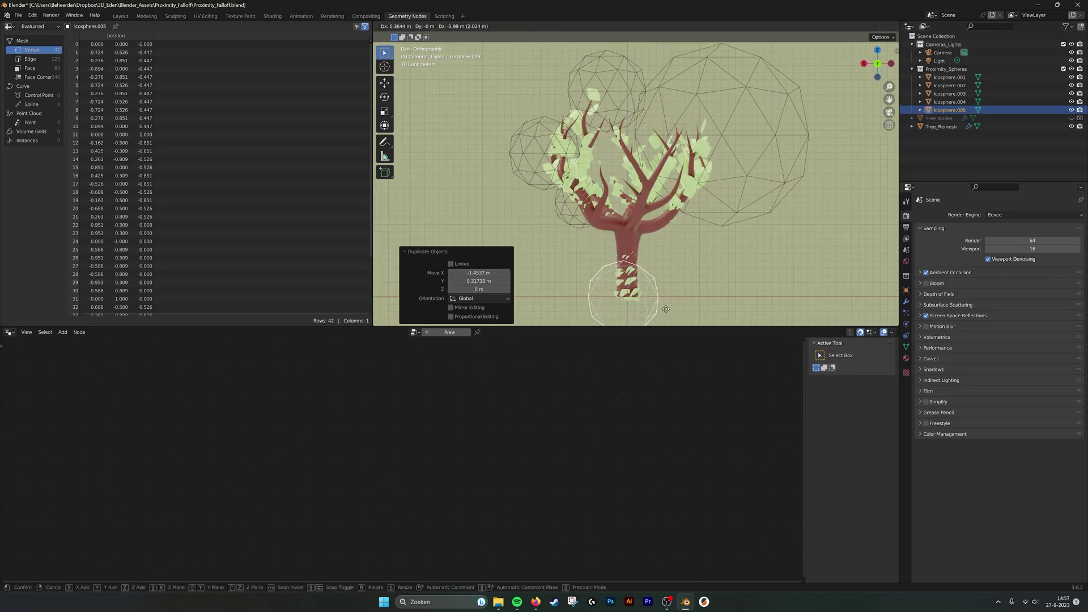
right_click(666, 310)
Step: Delete the duplicated sphere
middle_click_drag(689, 213, 707, 263)
key("x")
left_click(707, 263)
Step: Move Icosphere.004 in the top view so it encloses the outer branches on one side of the crown
middle_click_drag(631, 223, 658, 181)
left_click(583, 258)
key("g")
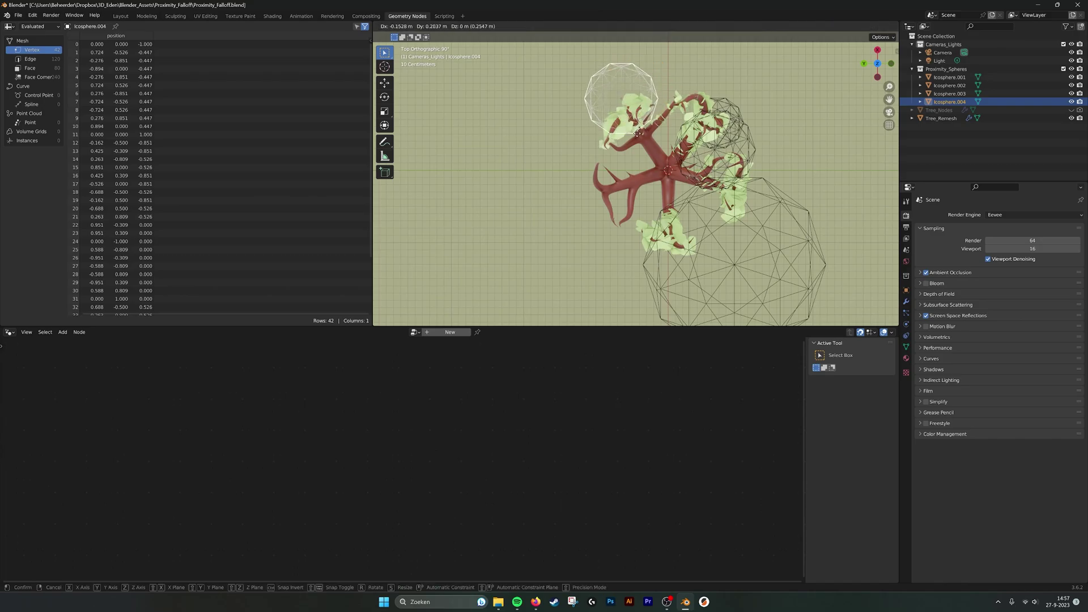
left_click(619, 174)
middle_click_drag(596, 213, 726, 192)
right_click(727, 194)
middle_click_drag(686, 228, 703, 195)
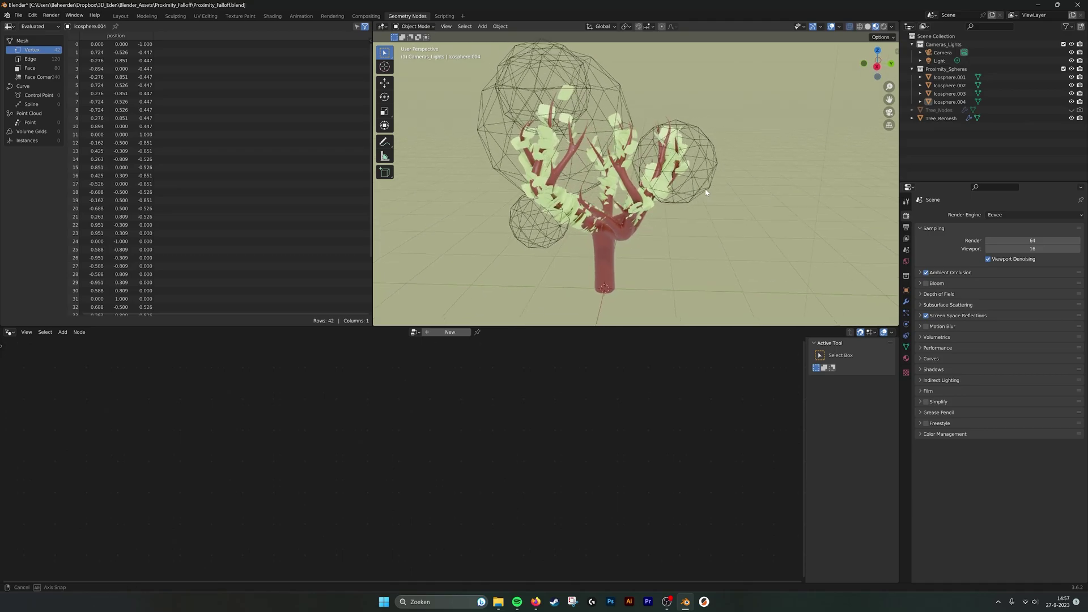
Step: Exclude the Proximity_Spheres collection, hide Tree_Remesh, and show and select Tree_Nodes to display its node tree
left_click(1064, 69)
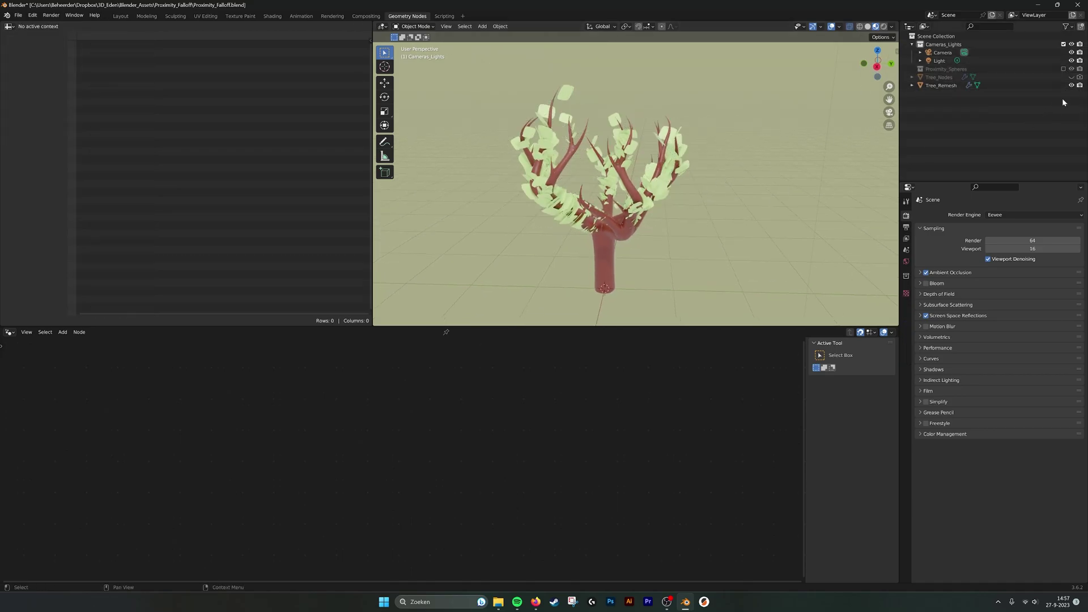
left_click(1071, 85)
left_click(1071, 77)
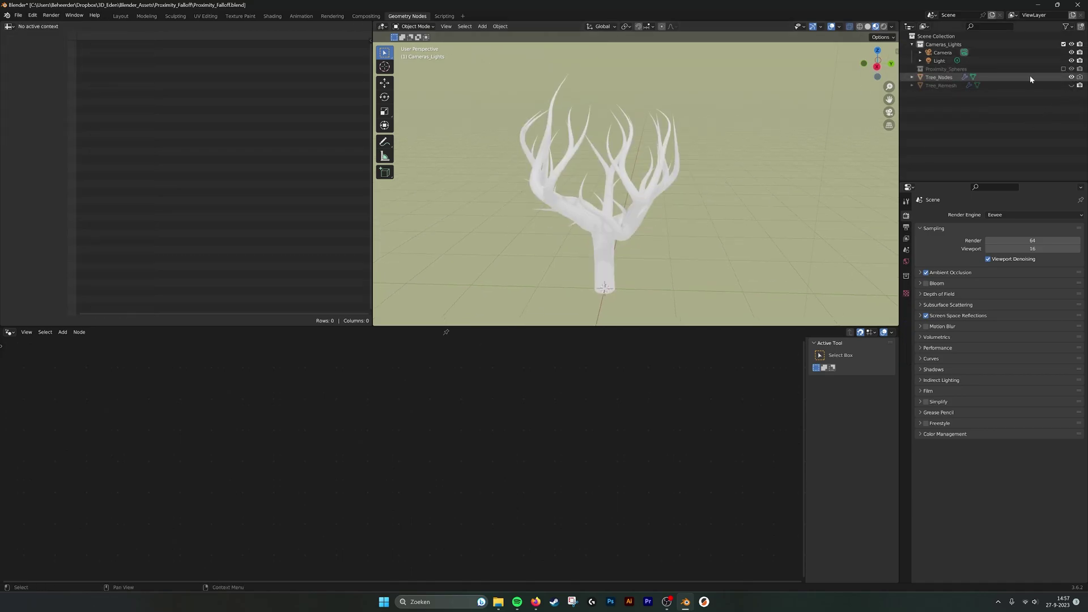
left_click(938, 78)
middle_click_drag(590, 256, 616, 222, "shift")
middle_click_drag(441, 456, 493, 329)
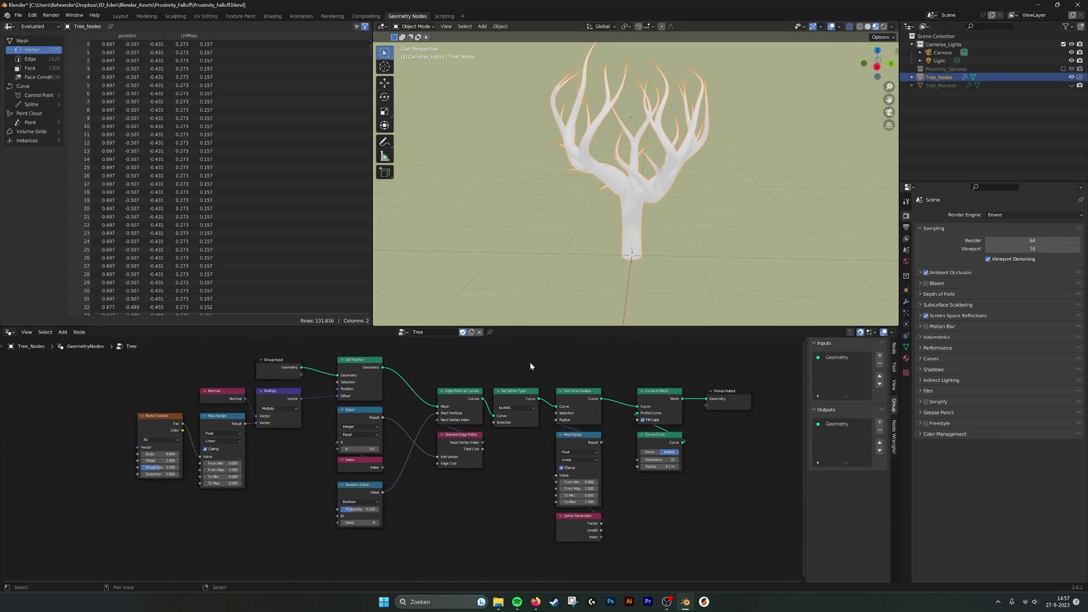
scroll(344, 382, "up", 2)
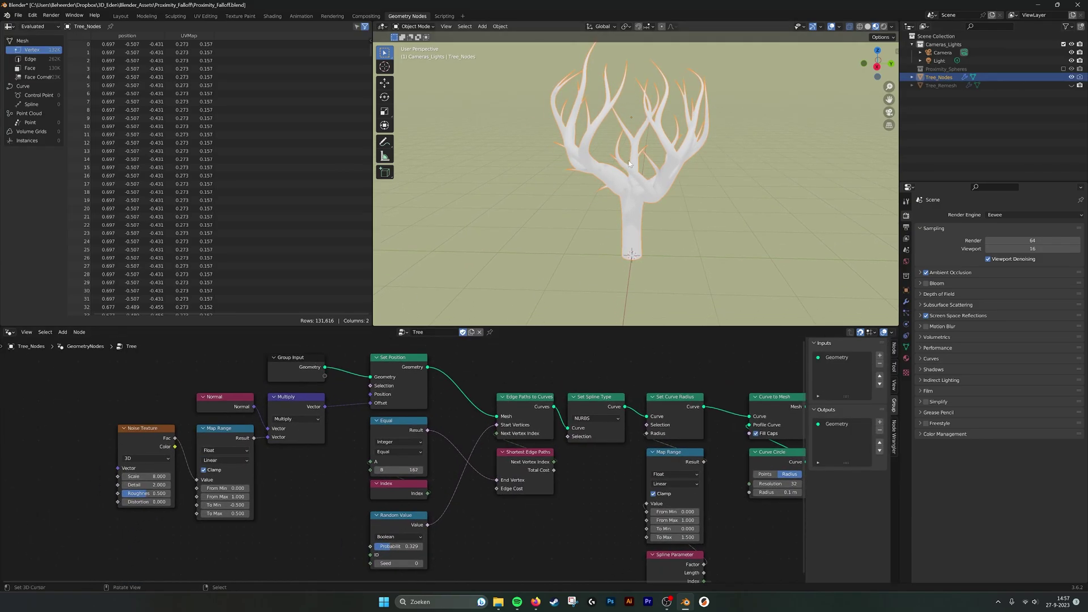
Step: Enter Edit Mode on Tree_Nodes and temporarily turn off its GeometryNodes viewport display to inspect the base sphere and stem mesh
key("Tab")
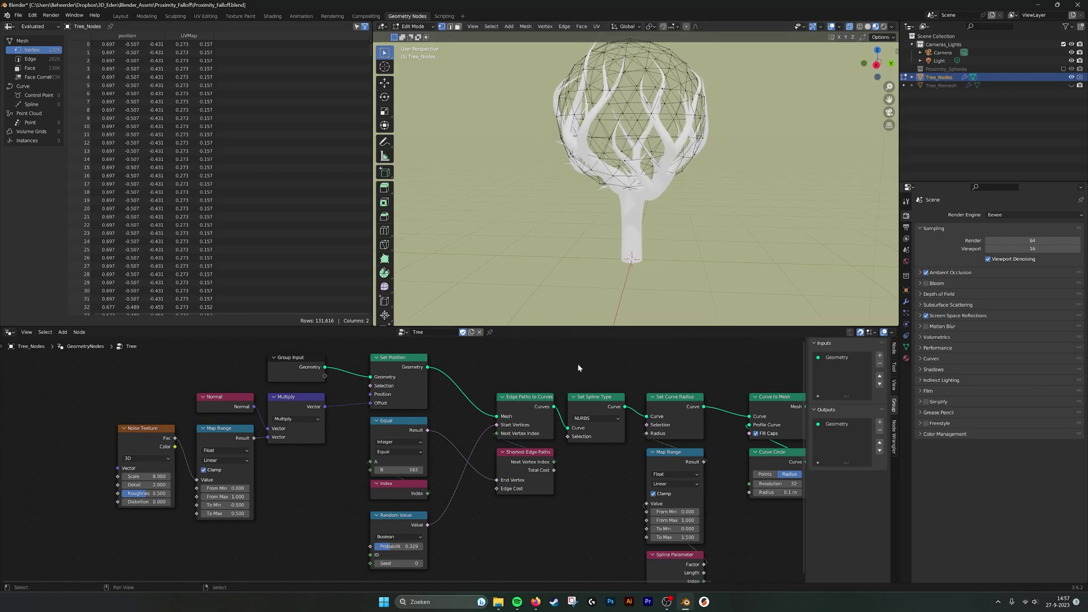
left_click(906, 304)
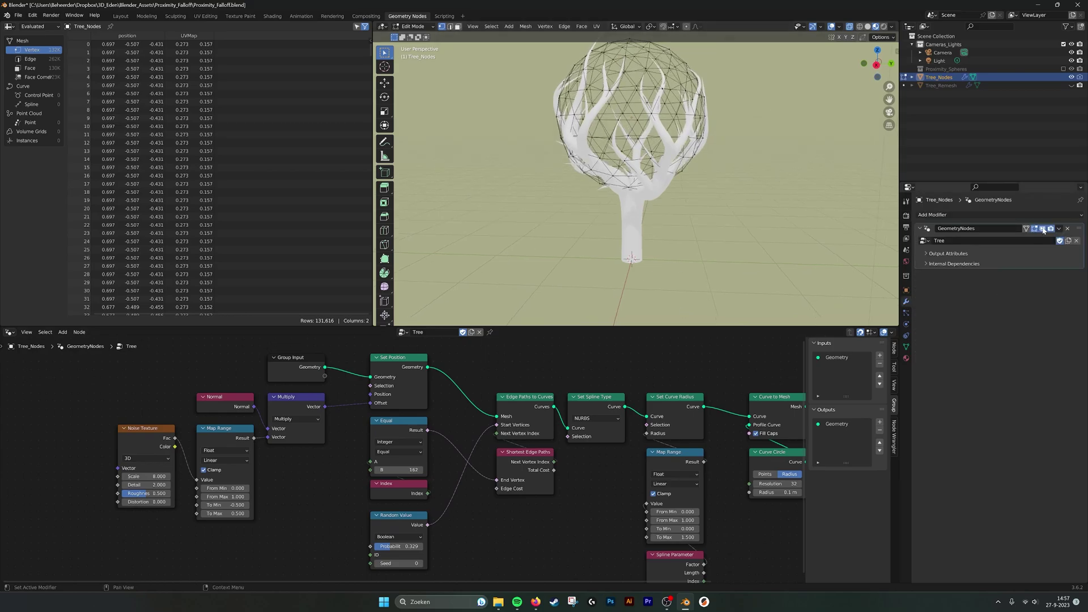
left_click(1043, 228)
middle_click_drag(717, 214, 642, 126)
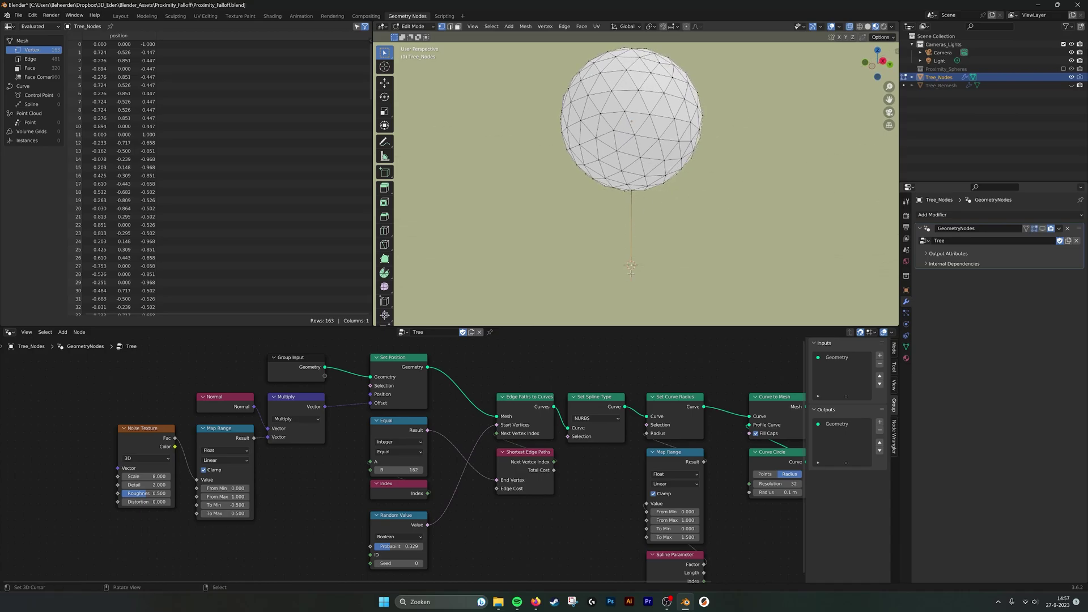
middle_click_drag(660, 228, 632, 302)
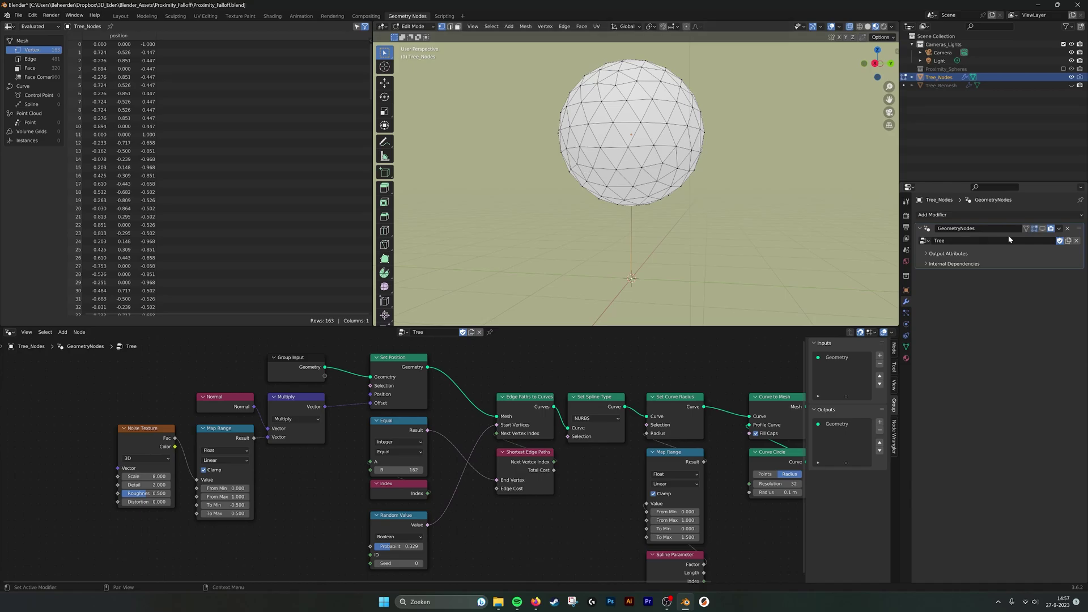
left_click(1043, 229)
Step: Add a Viewer node, connect the Set Position geometry output to it and activate its preview
left_click(398, 362)
middle_click_drag(409, 371, 424, 374)
middle_click_drag(487, 391, 488, 417)
key("shift+a")
left_click(526, 379)
type("viewe")
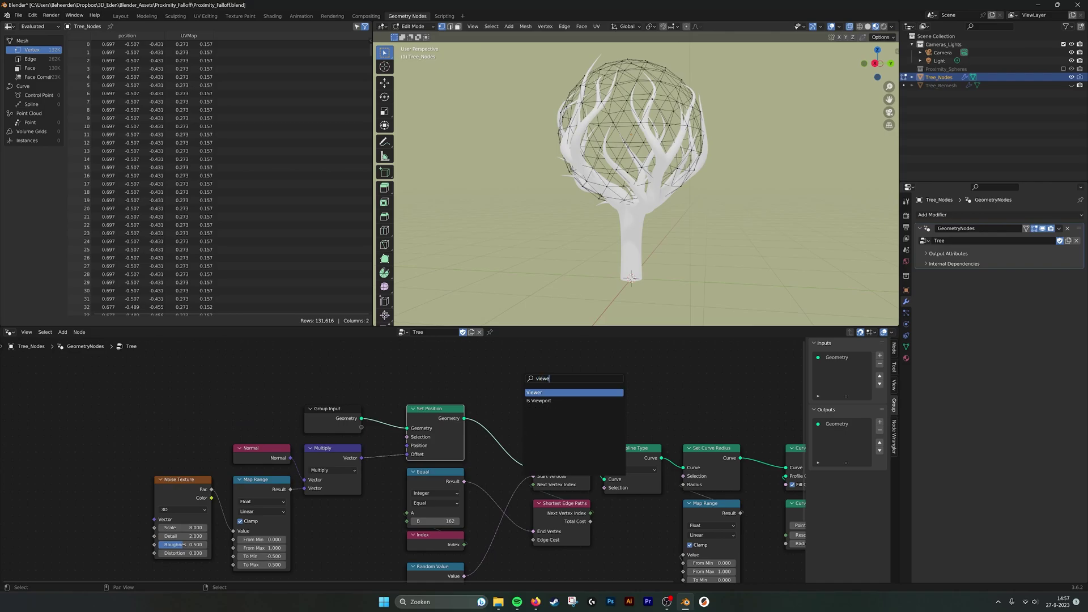
key("Return")
left_click(523, 380)
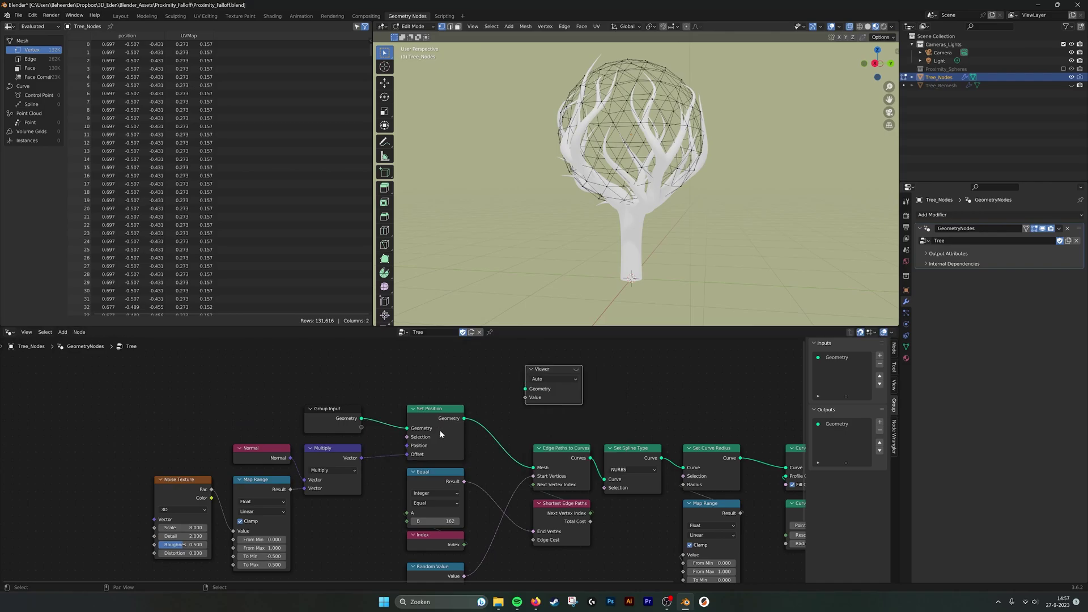
left_click_drag(463, 420, 546, 386)
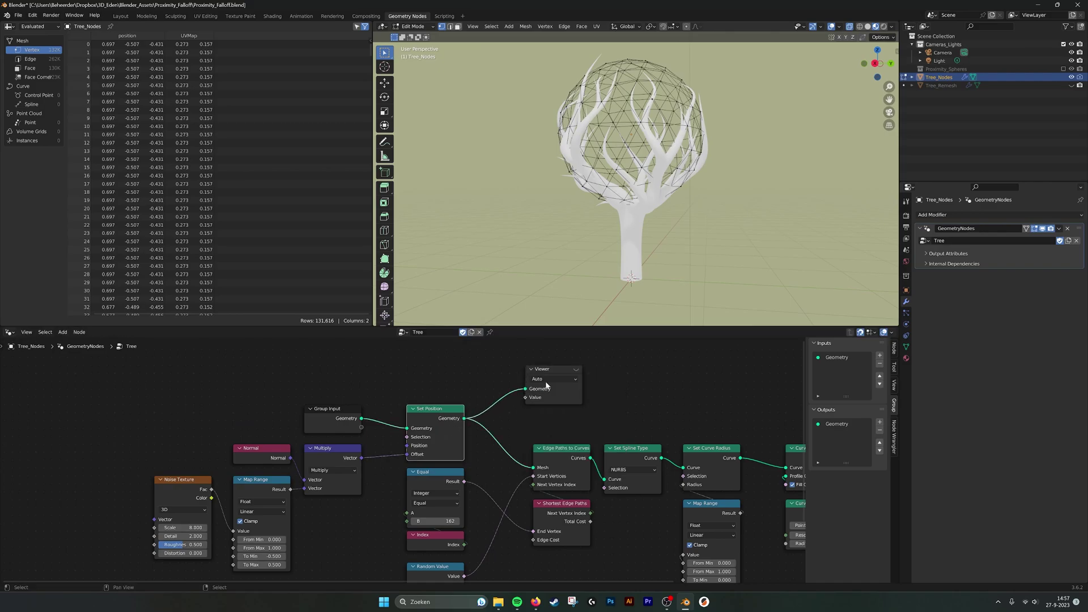
left_click(576, 370)
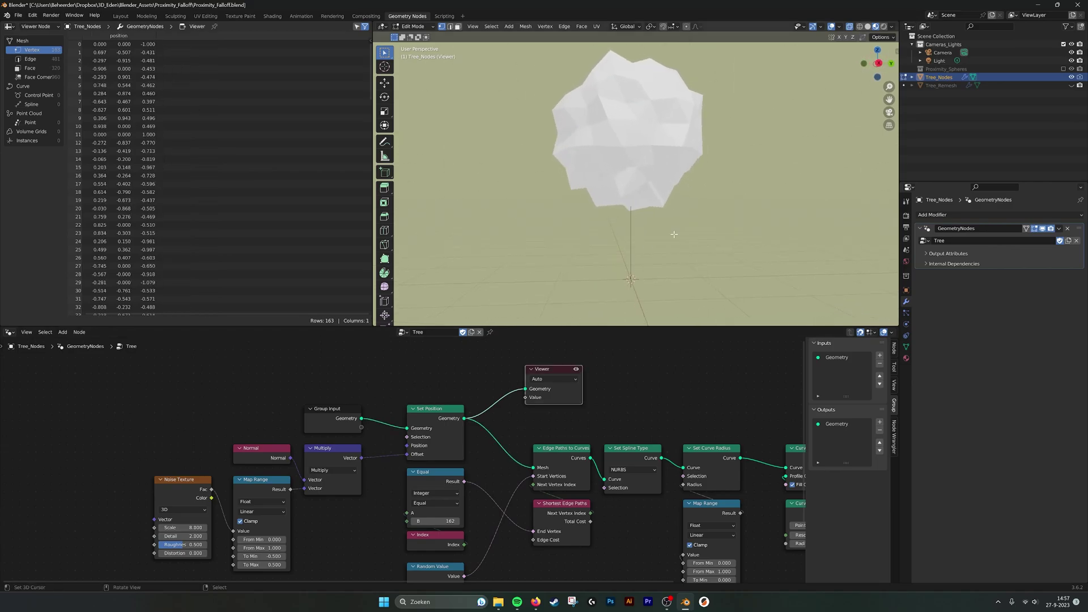
Step: Vary the Noise Texture scale to test the sphere's displacement, ending with a scale of 8
middle_click_drag(371, 441, 407, 446)
left_click(397, 430)
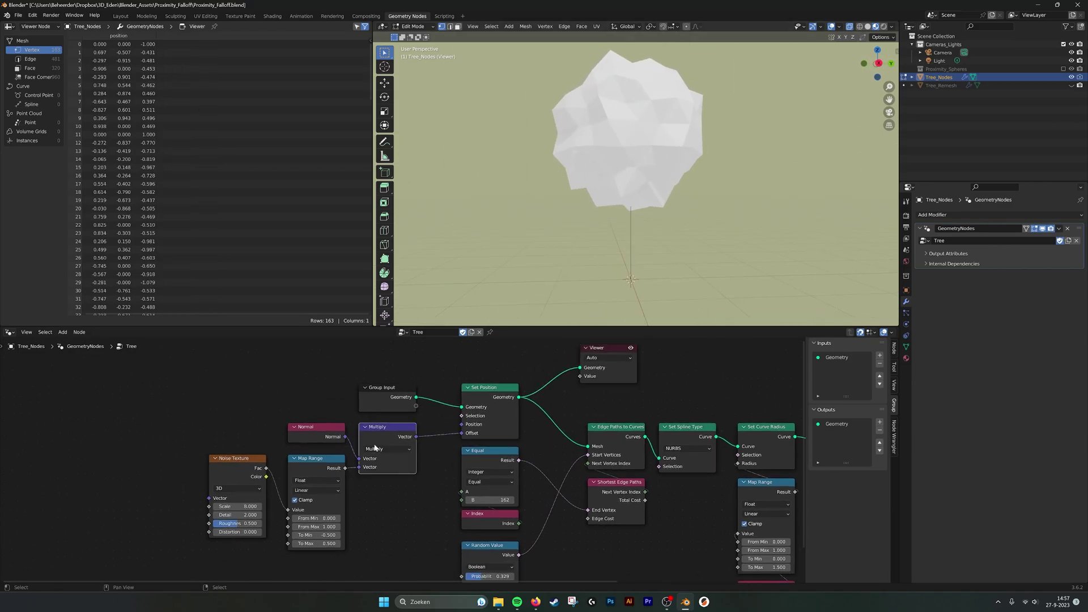
middle_click_drag(248, 477, 271, 473)
scroll(269, 471, "up", 1)
left_click(242, 456)
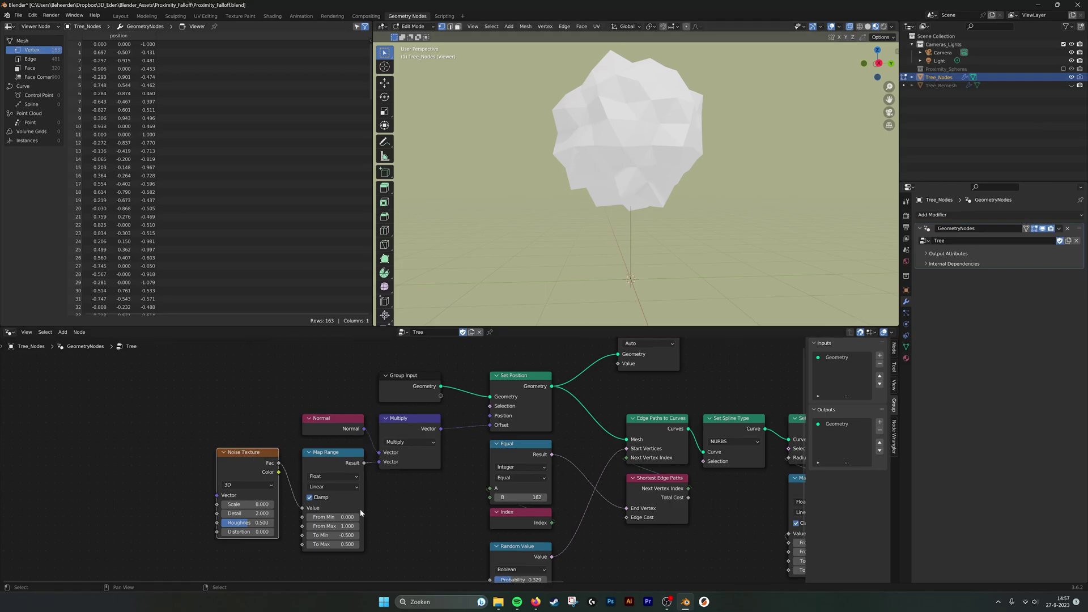
left_click_drag(247, 504, 314, 501)
left_click(249, 505)
type("8")
key("Return")
Step: Set the To Max value of the Map Range node feeding Multiply to 0.310 and its To Min value to 0
left_click(322, 458)
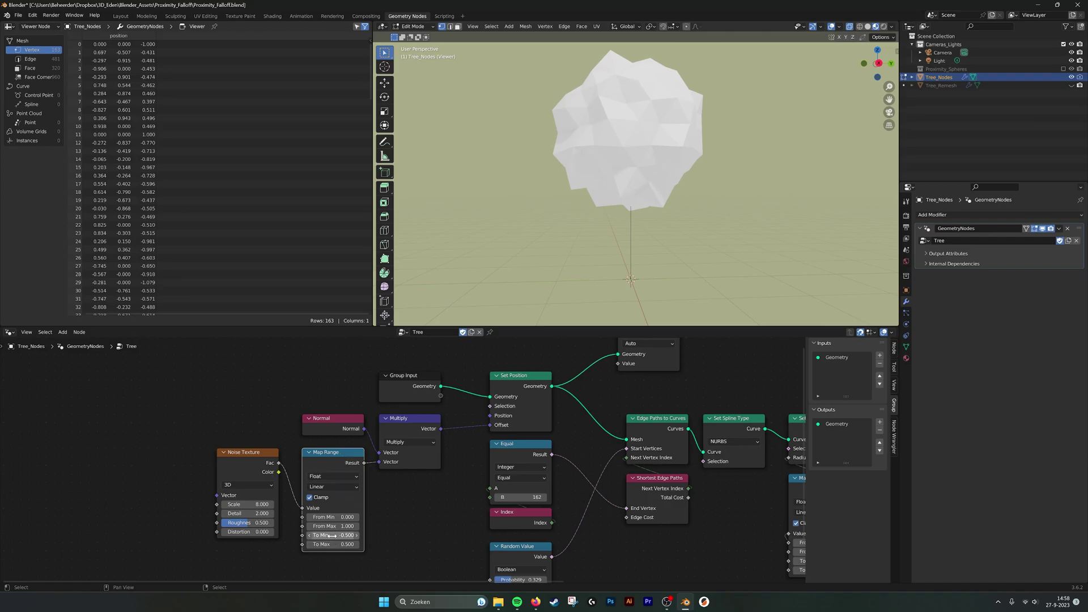
mouse_move(334, 544)
left_mouse_down("shift")
mouse_move(298, 544)
mouse_move(381, 545)
mouse_move(277, 545)
mouse_move(340, 545)
left_mouse_up("shift")
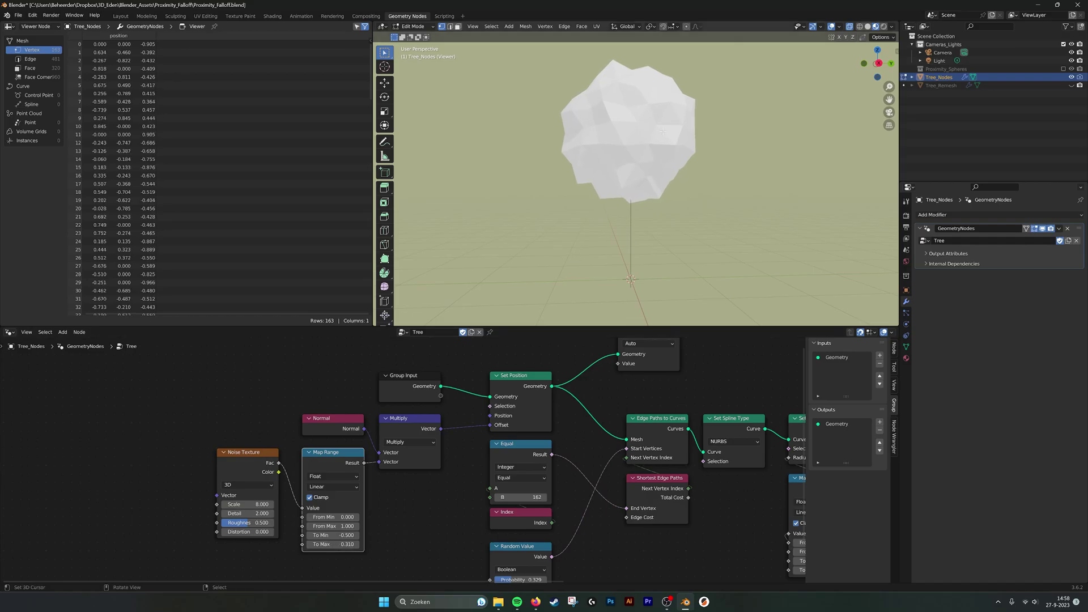
left_click(348, 419)
left_click(334, 544)
key("Return")
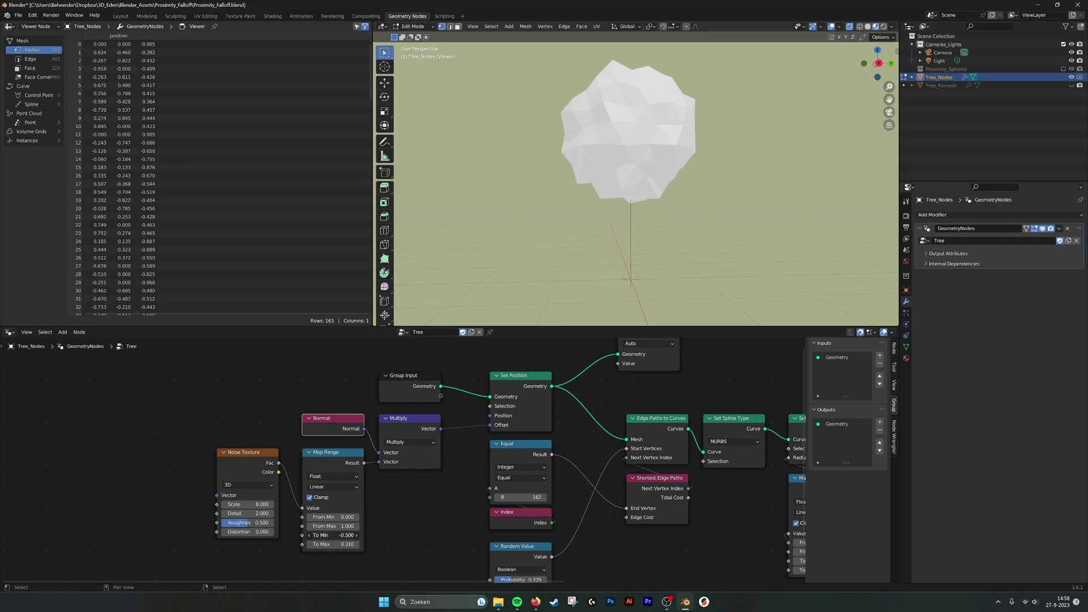
key("Return")
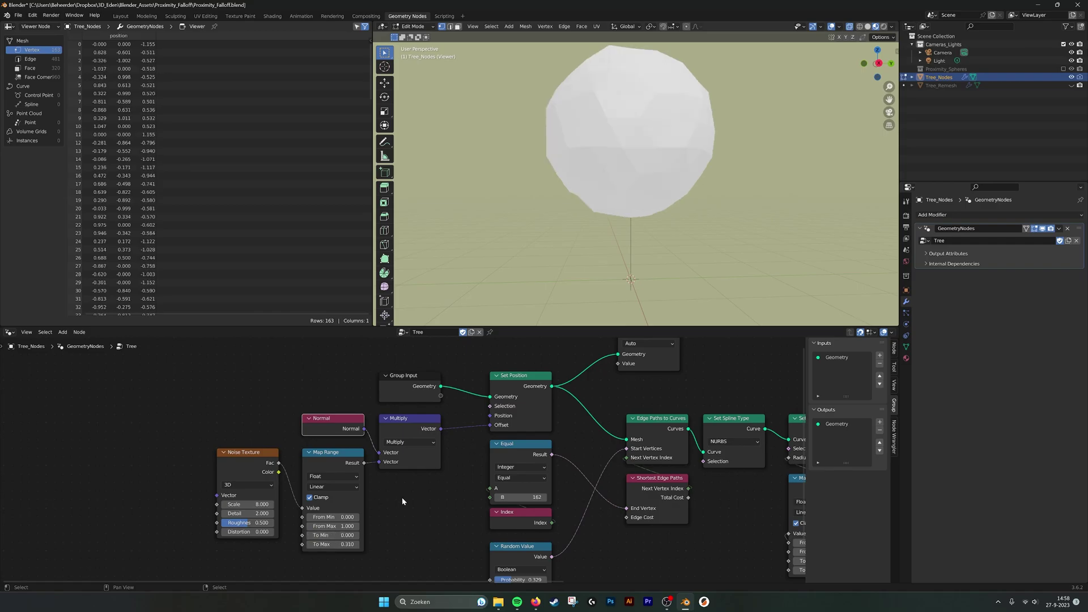
Step: Set the Map Range node feeding Multiply to a To Min of -0.5 and a To Max of 0.5
left_click_drag(334, 545, 384, 544, "shift")
left_click(335, 544)
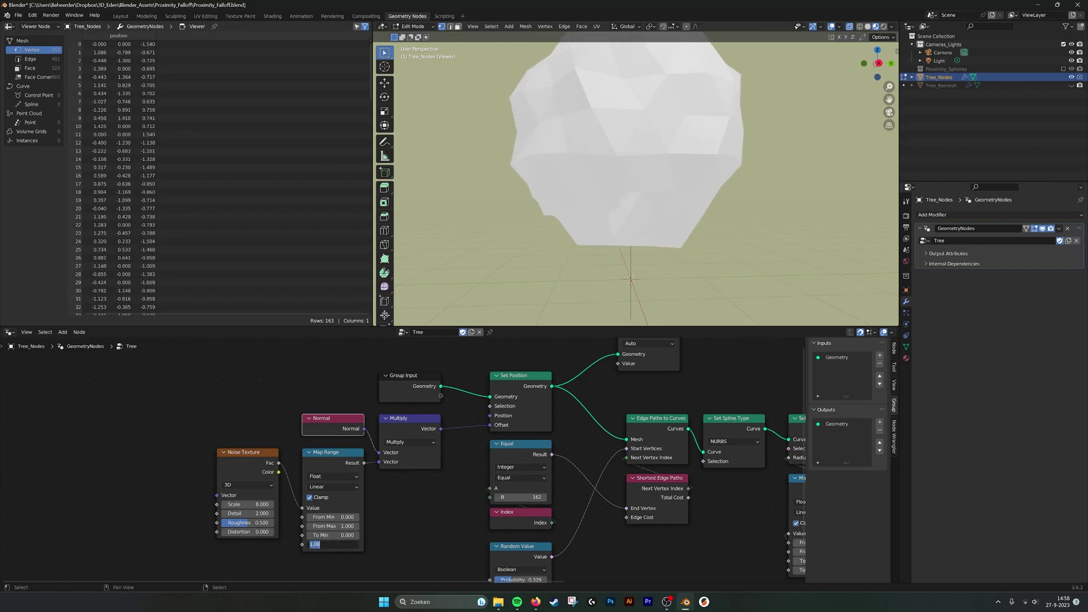
key("shift+Tab")
type("-0.5")
key("Return")
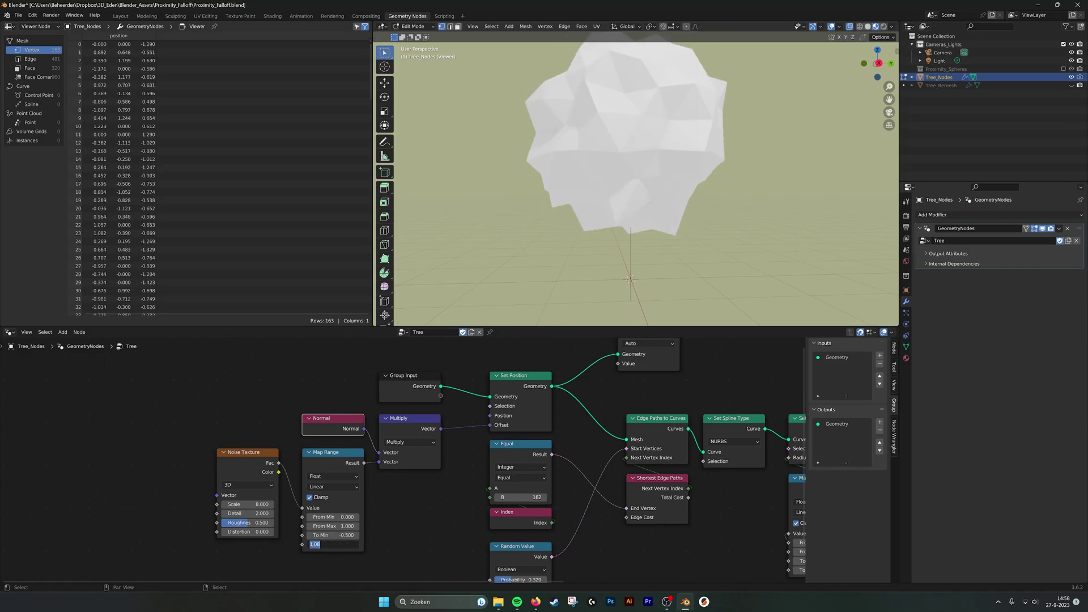
type(".5")
key("Return")
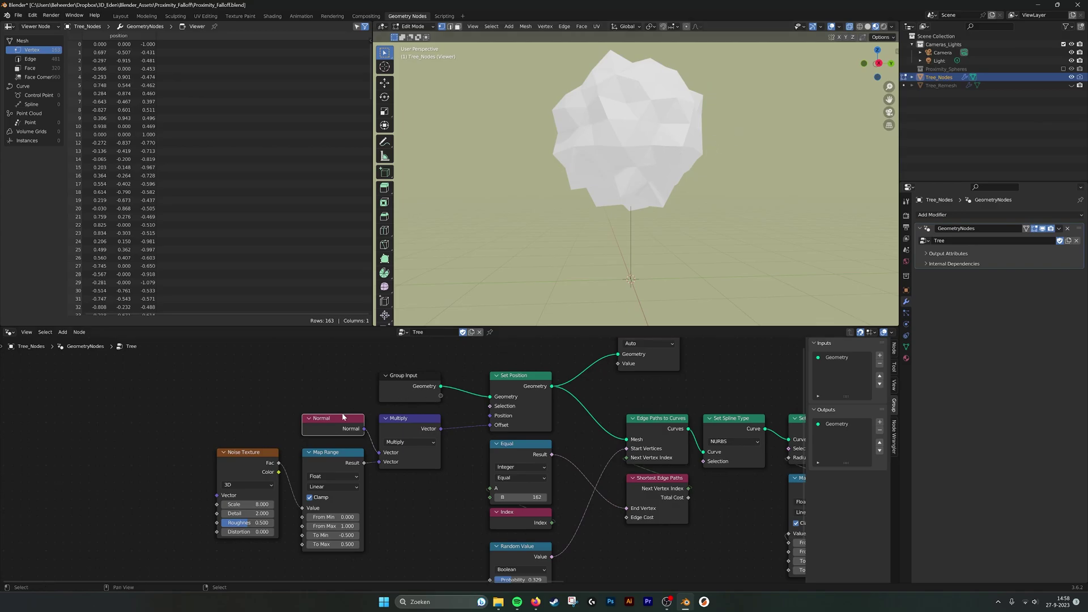
Step: Test connecting the Map Range result directly to the Set Position offset, and reconnect the Multiply vector output to the offset
left_click_drag(363, 464, 490, 425)
middle_click_drag(720, 170, 752, 172)
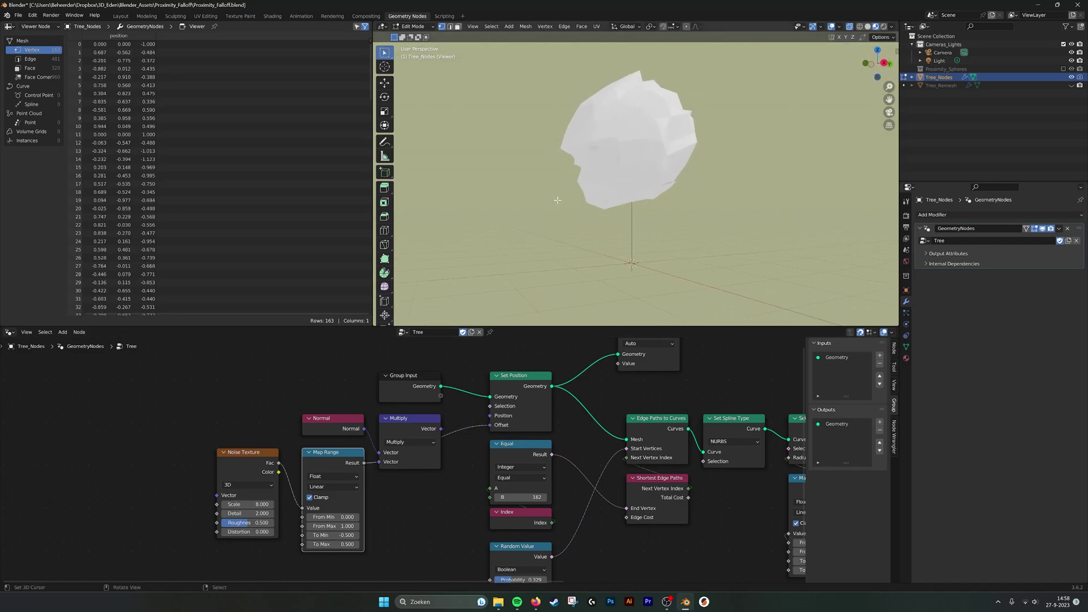
middle_click_drag(721, 107, 739, 124)
middle_click_drag(687, 148, 675, 155)
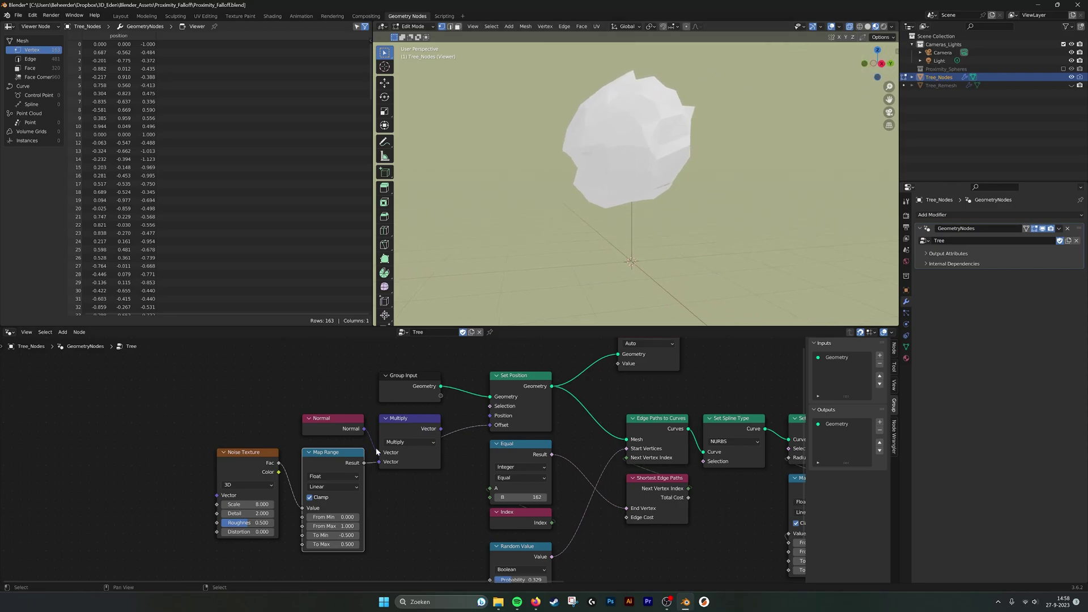
left_click_drag(441, 429, 492, 426)
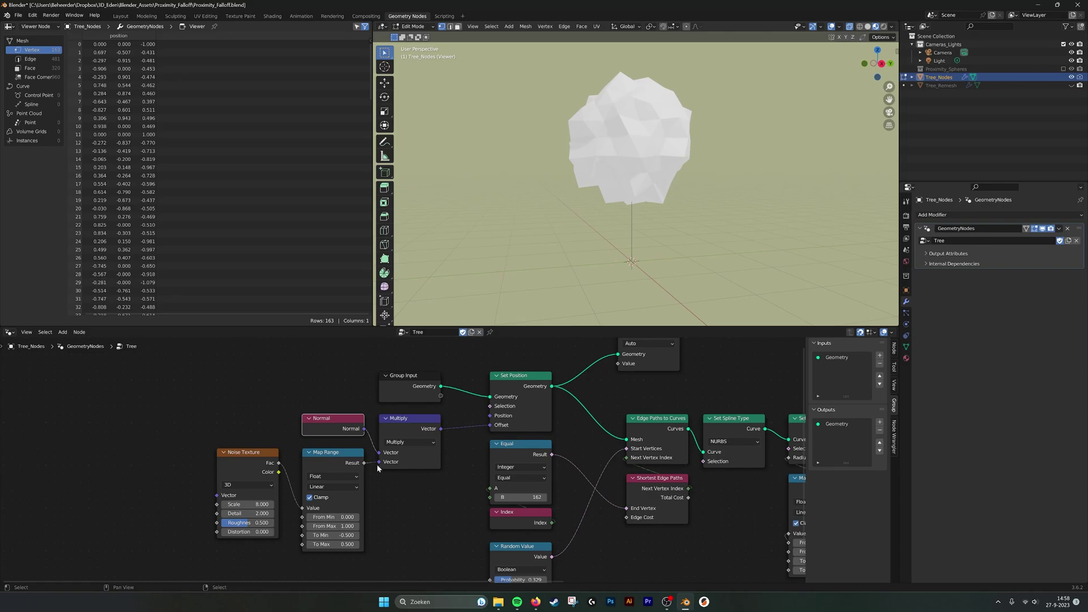
middle_click_drag(701, 244, 645, 150)
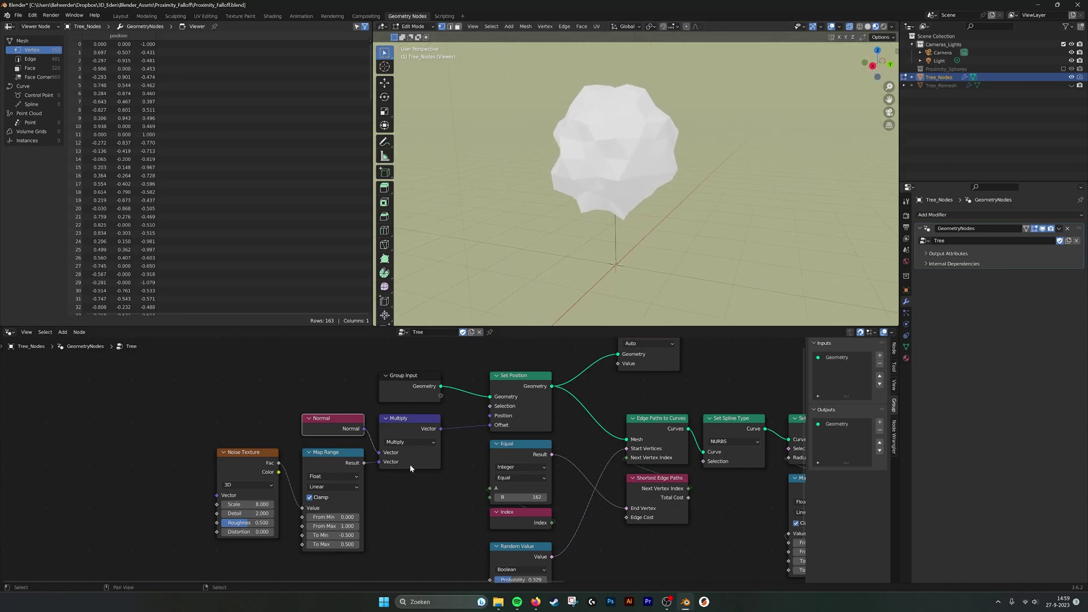
Step: Add a temporary Vector Math node, look through its operation options and delete the node
left_click(388, 425)
left_click(361, 424)
left_click(406, 426)
key("ctrl+x")
key("shift+a")
left_click(414, 426)
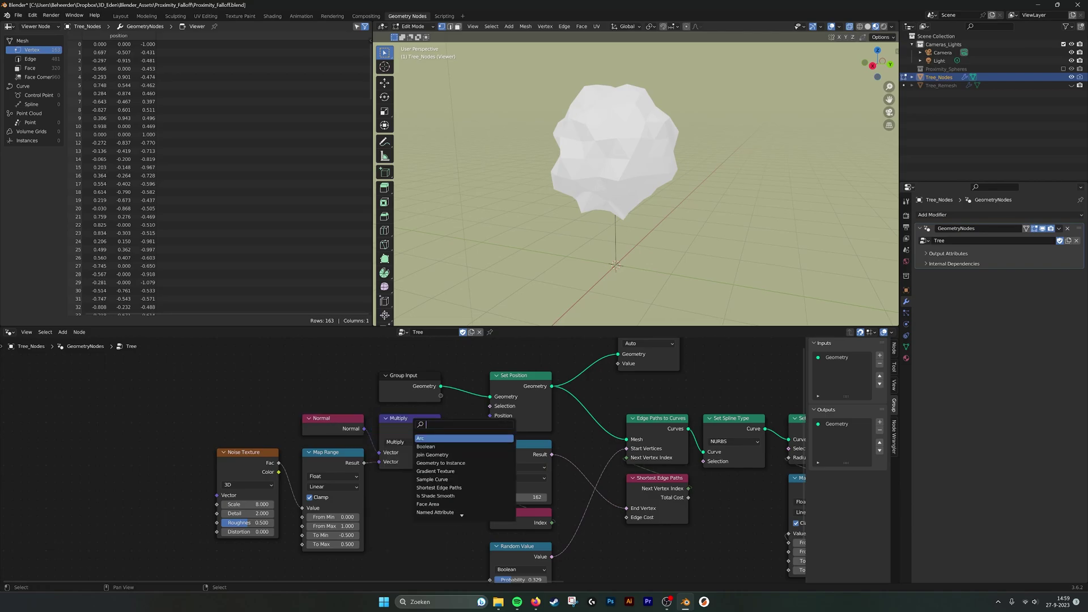
type("vecto")
key("Down")
key("Return")
left_click(380, 494)
scroll(420, 461, "up", 1)
middle_click_drag(420, 462, 425, 432)
scroll(425, 432, "down", 1, "shift")
left_click(411, 463)
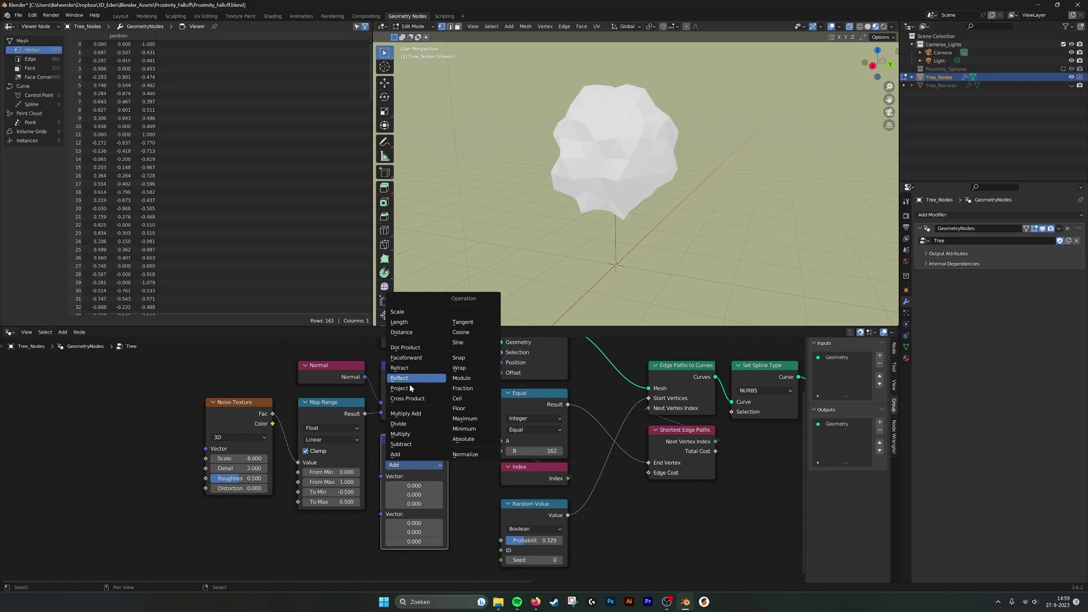
middle_click_drag(463, 440, 461, 461)
key("x")
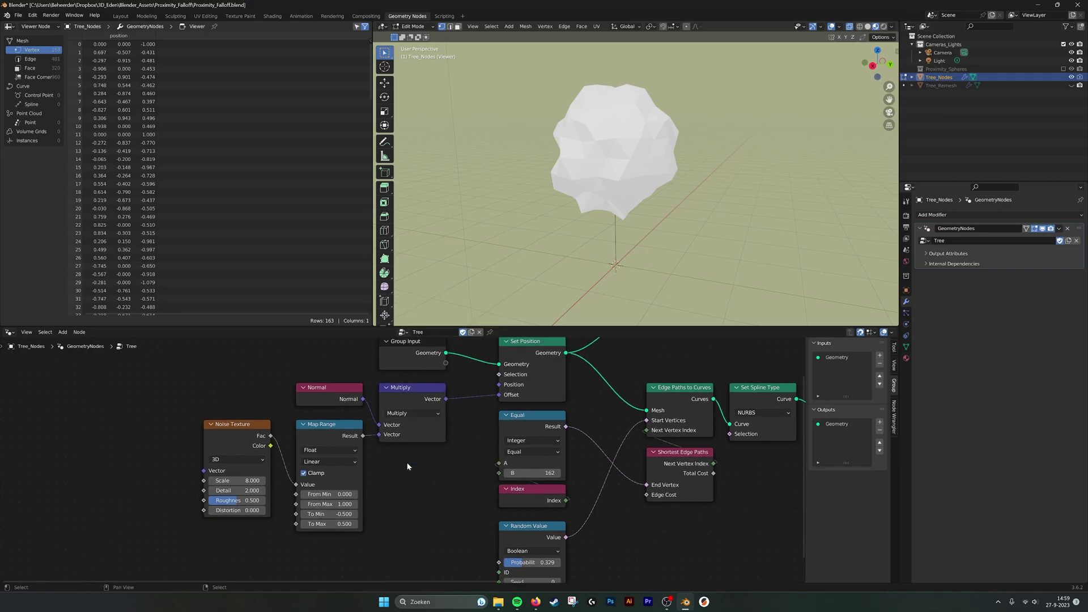
Step: Move the Viewer node aside and preview the curves output of Edge Paths to Curves through it
key("Home")
middle_click_drag(419, 425, 420, 439)
left_click_drag(484, 369, 596, 368)
middle_click_drag(496, 463, 465, 426)
left_click_drag(455, 447, 497, 372)
middle_click_drag(612, 249, 639, 250)
Step: Rearrange the nodes below Set Position so that Random Value sits above Equal and Index
middle_click_drag(284, 518, 382, 468)
left_click_drag(383, 470, 345, 559)
middle_click_drag(289, 456, 305, 390)
left_click_drag(301, 404, 412, 580)
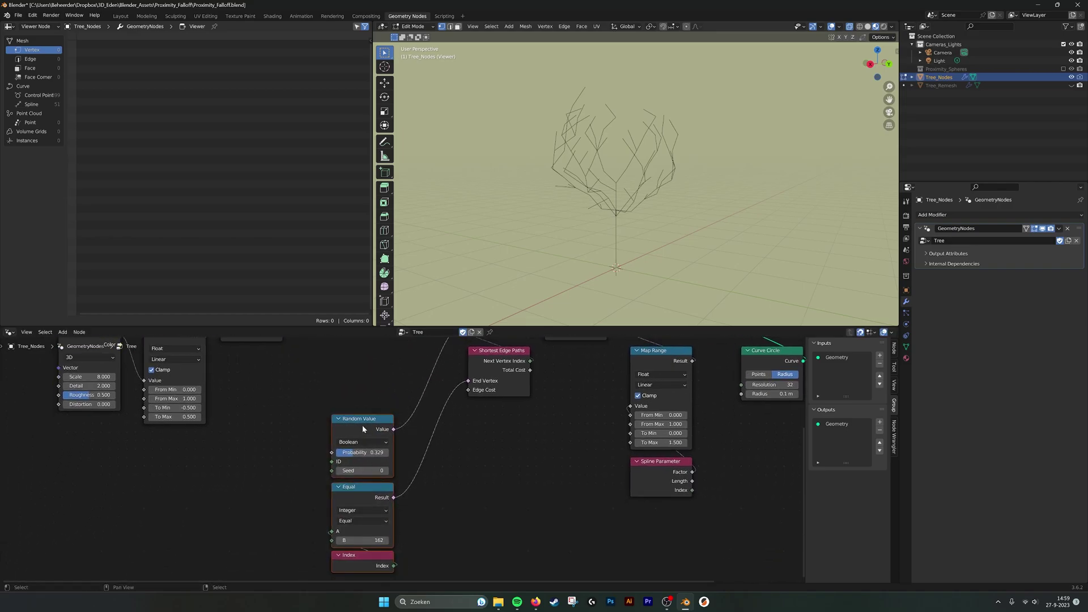
left_click_drag(362, 425, 369, 334)
middle_click_drag(369, 335, 369, 404)
left_click_drag(369, 388, 360, 388)
left_click(415, 408)
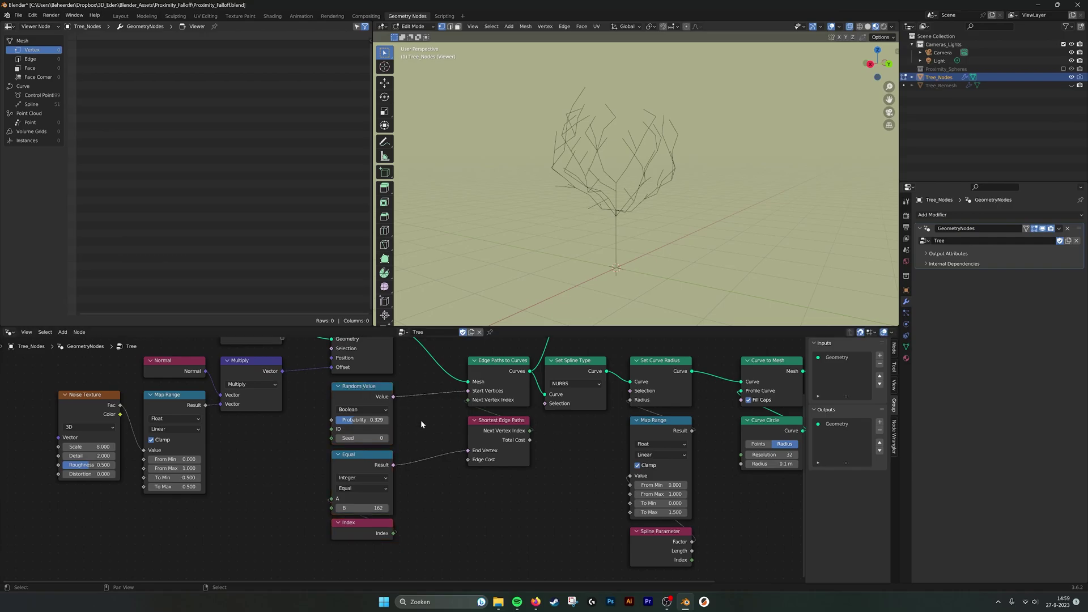
Step: Set the Random Value node's probability to 0.345 to change which vertices start the branch paths
middle_click_drag(435, 439, 423, 447)
mouse_move(511, 382)
middle_mouse_down()
mouse_move(489, 401)
mouse_move(499, 386)
middle_mouse_up()
middle_click_drag(434, 420, 428, 421)
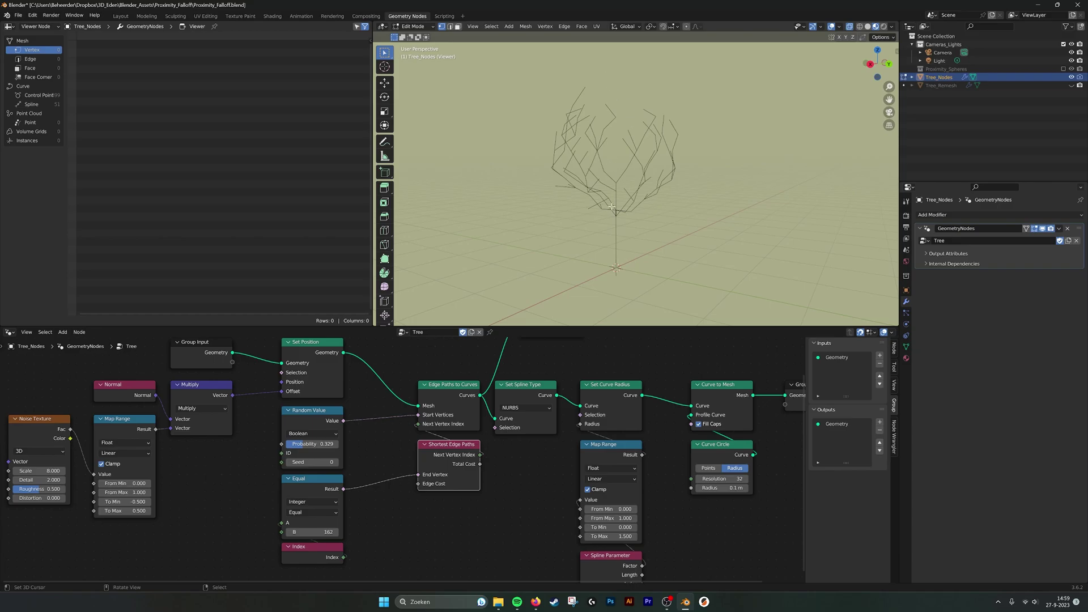
middle_click_drag(328, 494, 331, 492)
left_click(312, 413)
mouse_move(317, 442)
left_mouse_down()
mouse_move(339, 442)
mouse_move(298, 442)
mouse_move(316, 442)
left_mouse_up()
middle_click_drag(388, 469, 388, 463)
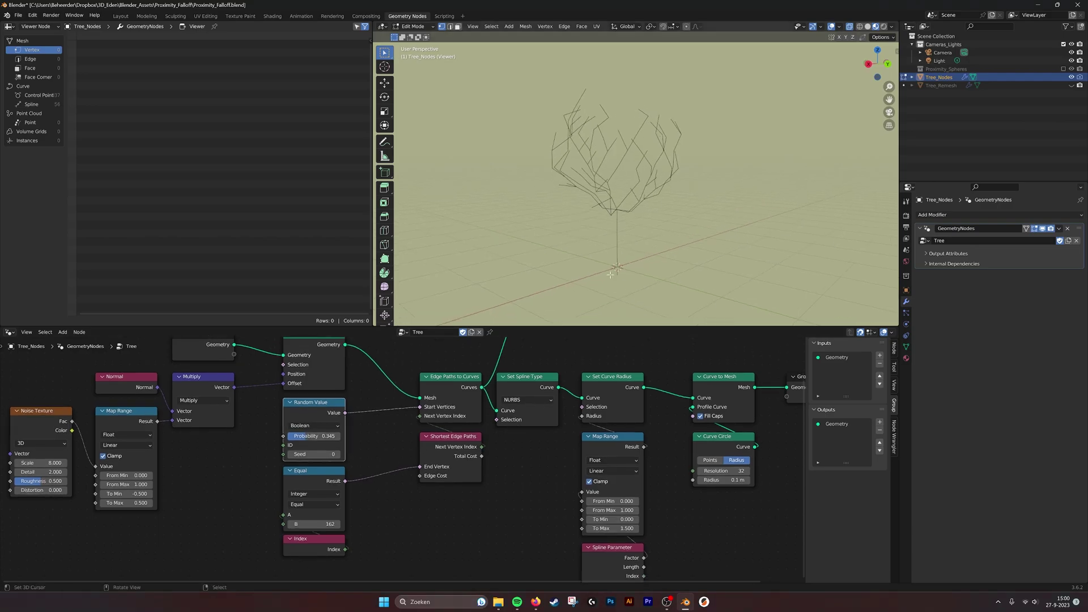
Step: Step the Equal node's B value down and up by one to test other end vertices, and return it to 162
left_click(291, 526)
left_click(337, 526)
left_click(337, 526)
left_click(292, 526)
Step: Connect the Set Spline Type curve output to the Viewer and view the smoothed NURBS branches from several angles
middle_click_drag(556, 382, 447, 429)
left_click_drag(448, 434, 413, 361)
middle_click_drag(414, 431, 404, 444)
middle_click_drag(705, 243, 642, 239)
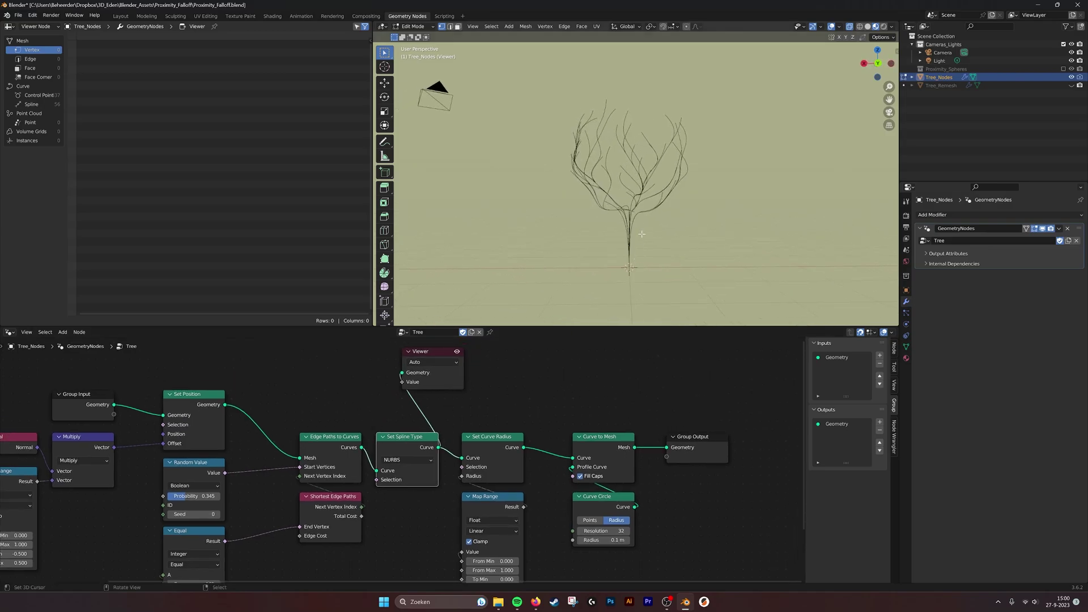
middle_click_drag(596, 154, 561, 193)
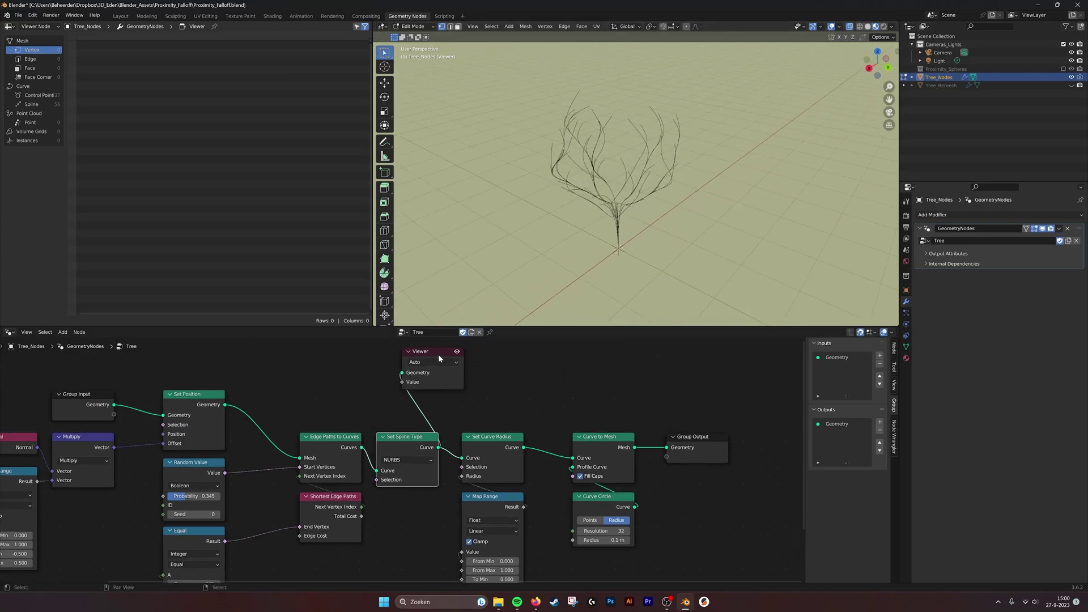
Step: Move the Viewer node clear and examine how Spline Parameter and Map Range drive the Set Curve Radius node
left_click_drag(439, 355, 591, 359)
middle_click_drag(550, 427, 440, 463)
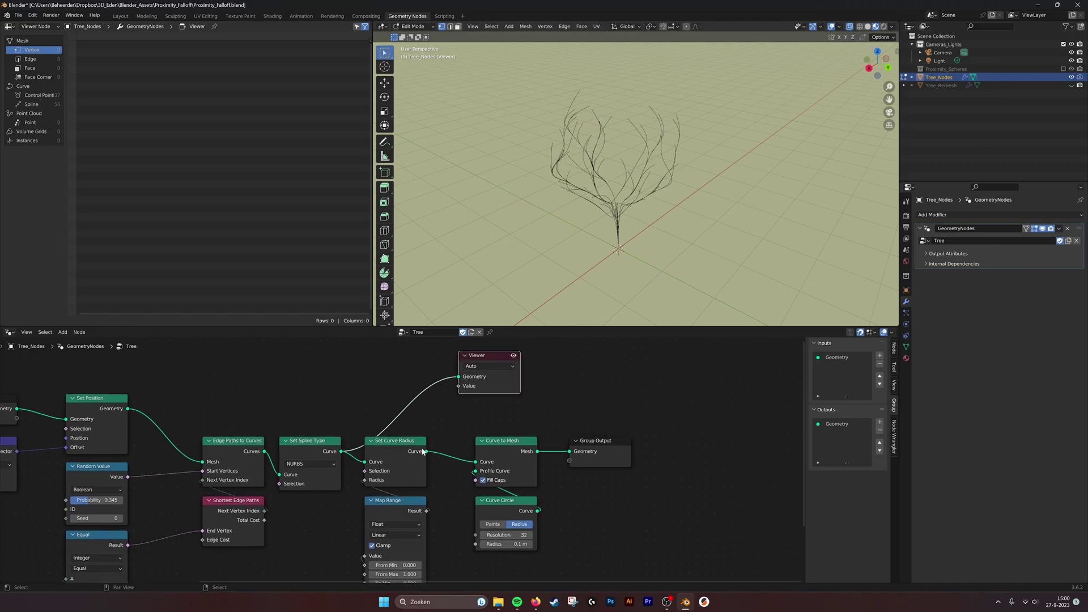
middle_click_drag(413, 533, 386, 538)
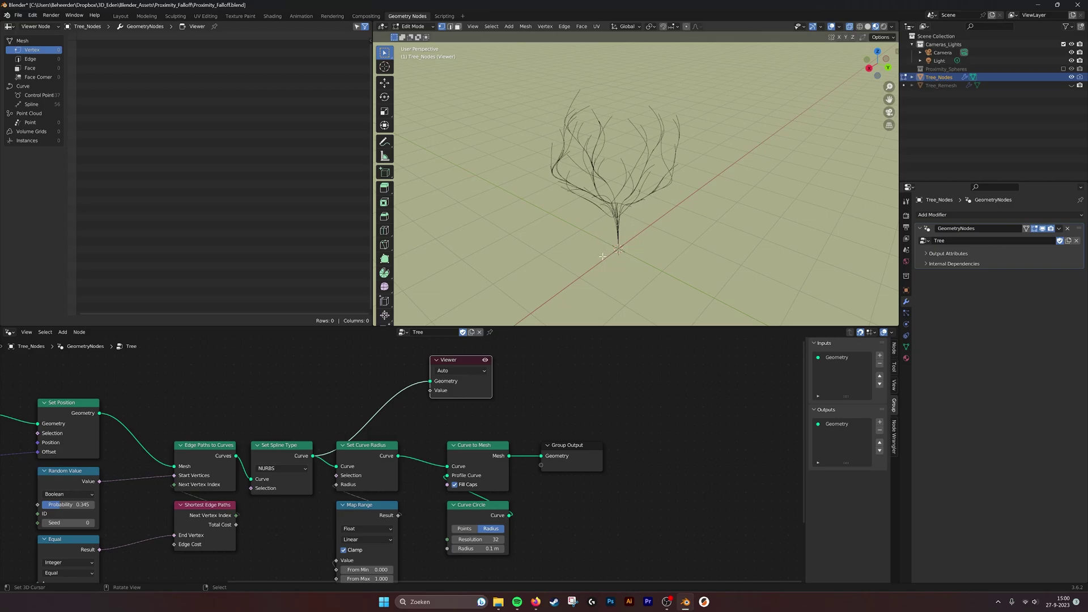
middle_click_drag(442, 440, 454, 408)
middle_click_drag(405, 518, 420, 438)
left_click(395, 504)
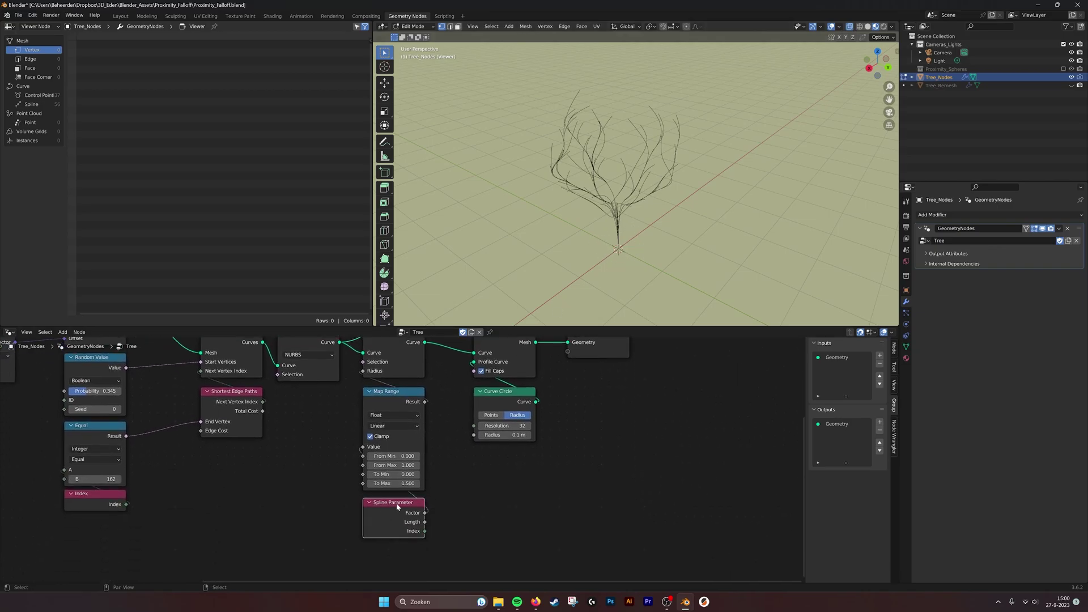
middle_click_drag(393, 515, 386, 521)
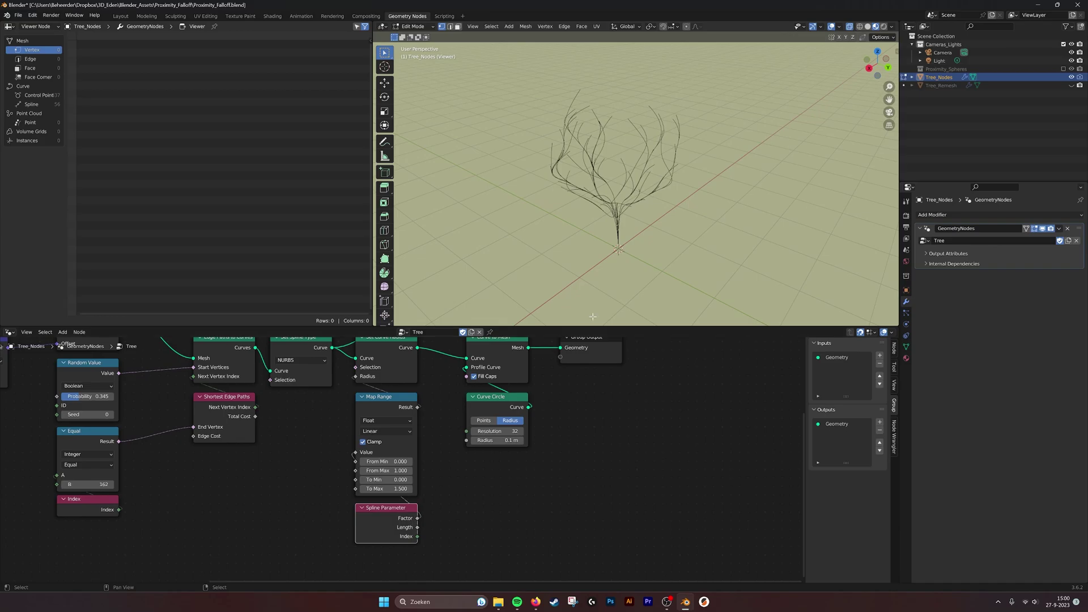
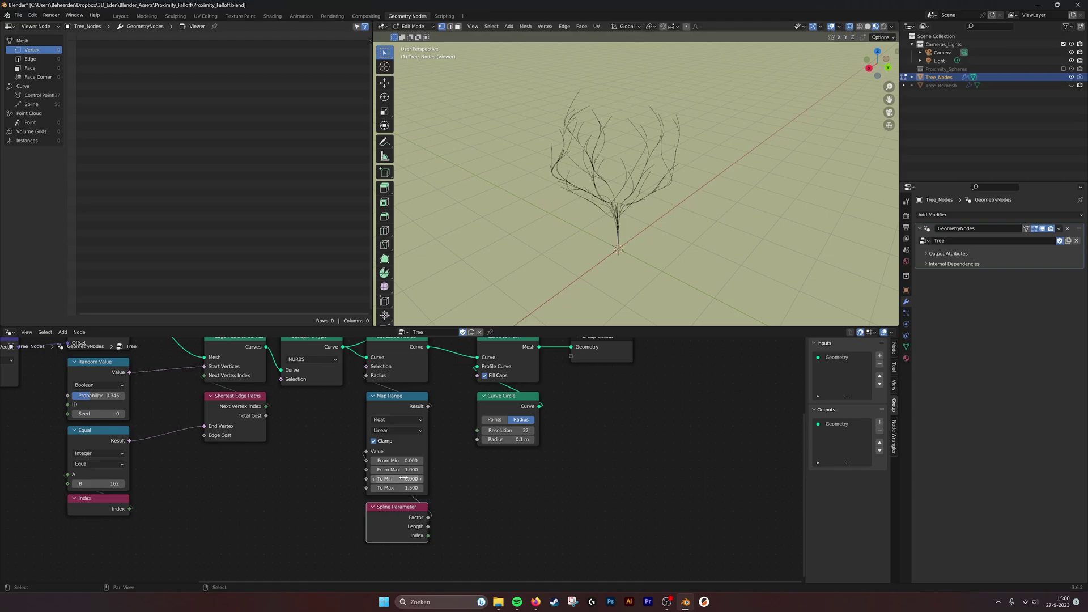
middle_click_drag(440, 418, 445, 462)
middle_click_drag(438, 377, 402, 439)
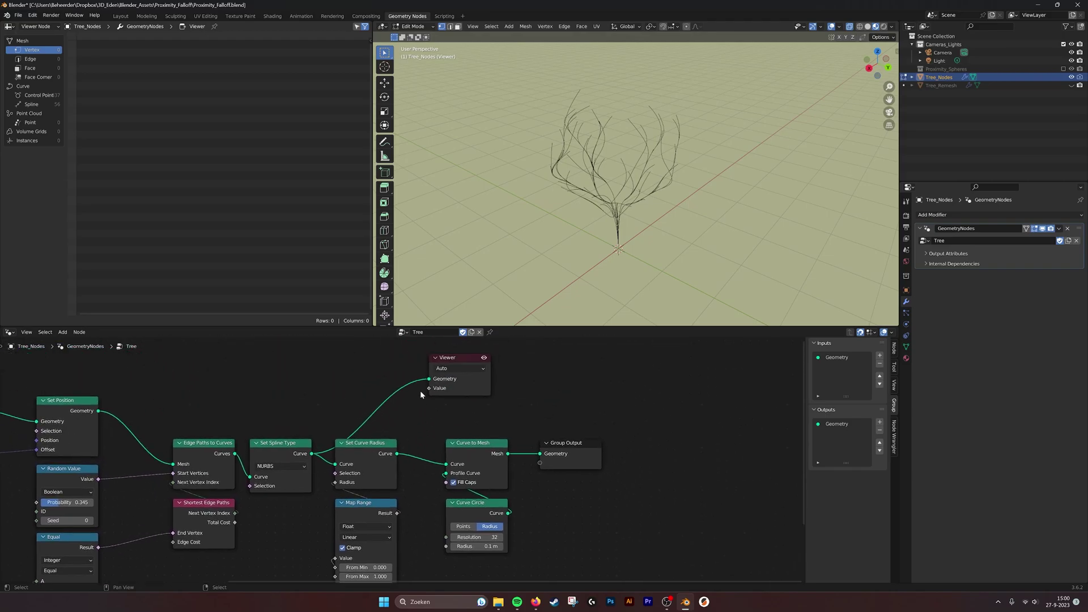
Step: Move the Viewer node beyond Curve to Mesh and connect the mesh output to it to preview the thickened tree
left_click_drag(460, 359, 583, 365)
left_click_drag(507, 455, 558, 380)
middle_click_drag(664, 219, 632, 208)
scroll(639, 210, "up", 2)
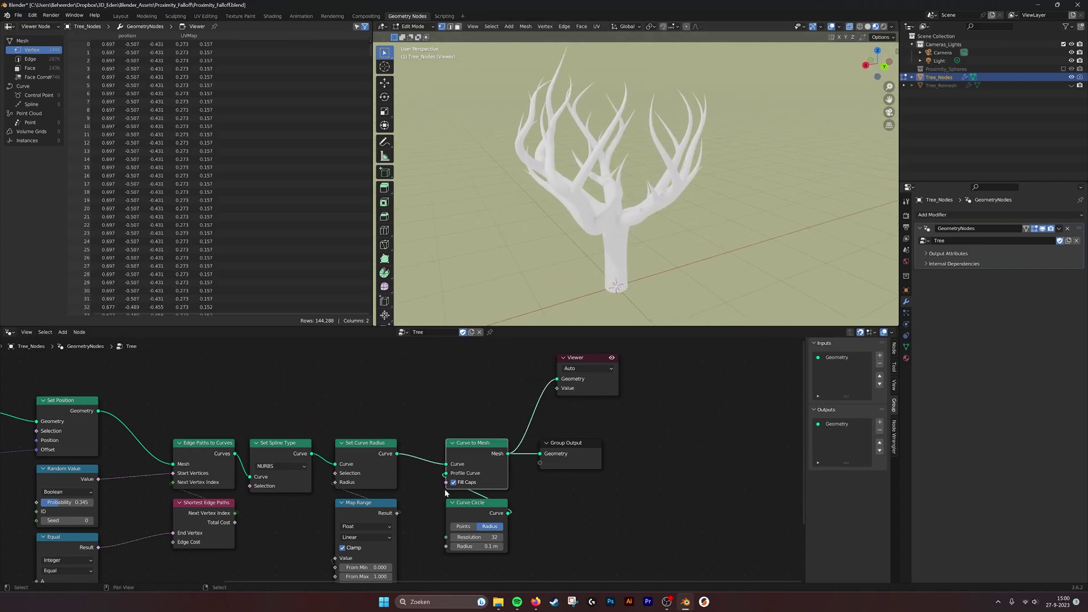
Step: Test feeding the Spline Parameter factor directly into the Set Curve Radius radius, and reconnect the Map Range result to it
middle_click_drag(378, 521, 411, 483)
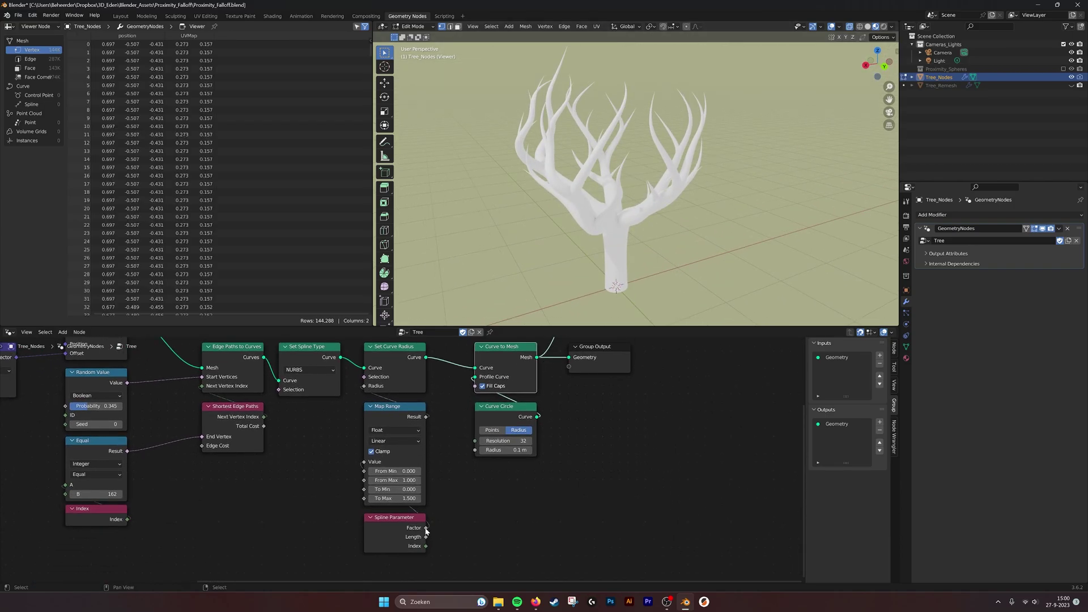
left_click_drag(426, 528, 365, 385)
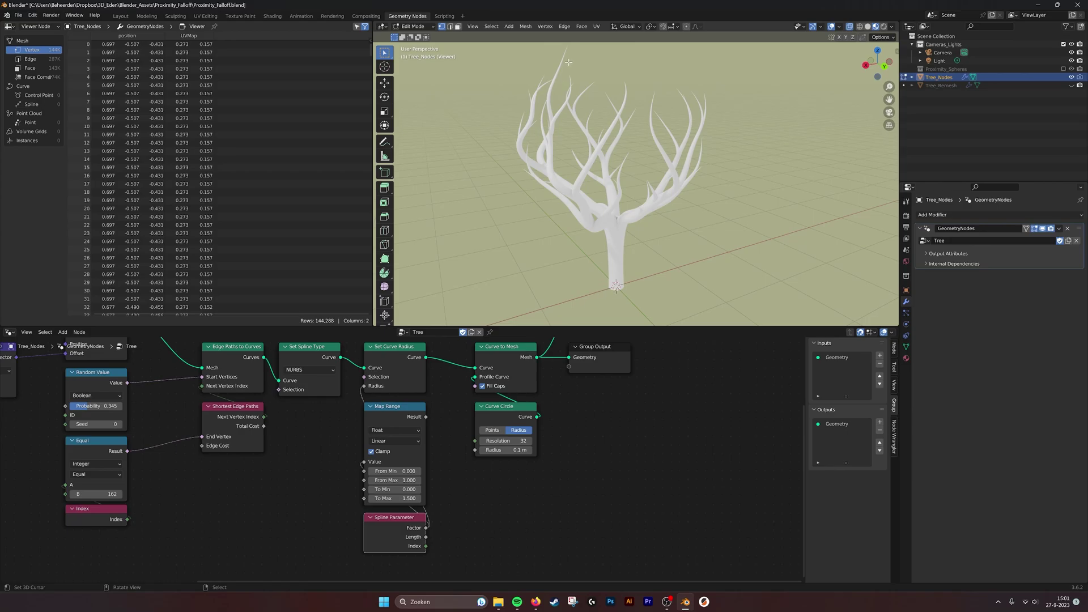
left_click_drag(426, 417, 364, 386)
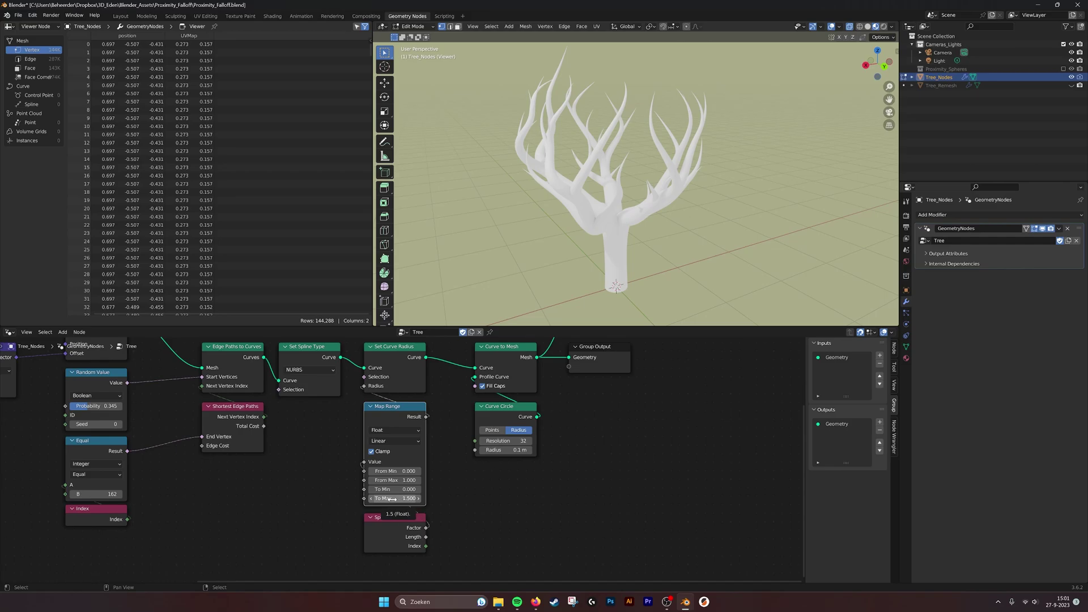
Step: Test thicker branches with the radius Map Range at To Min 0.830 and To Max 3.900, and restore 0 and 1.5
left_click_drag(390, 499, 439, 490)
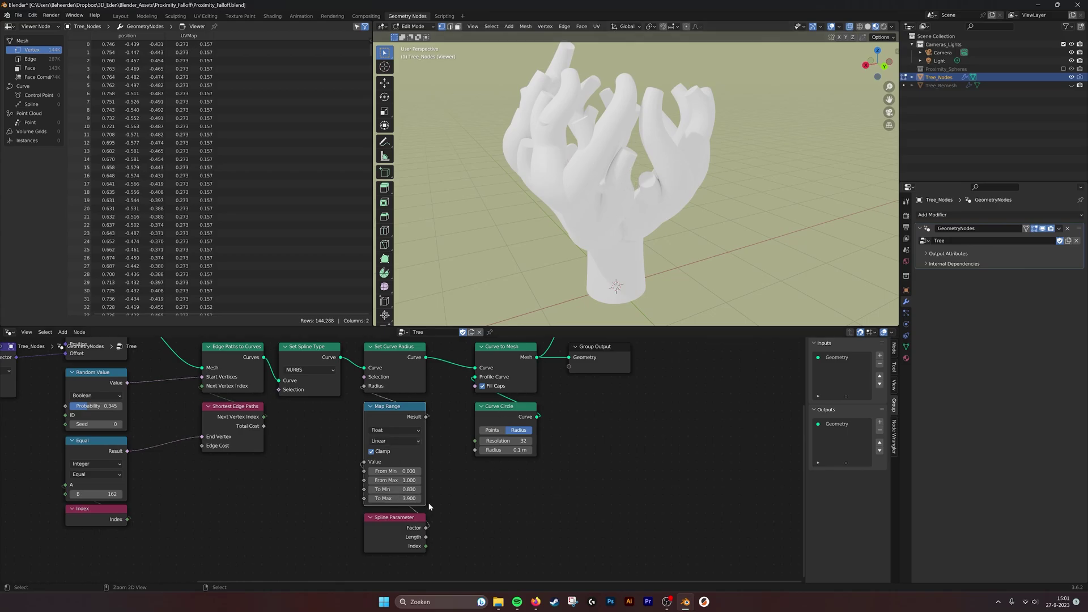
key("BackSpace")
left_click(397, 499)
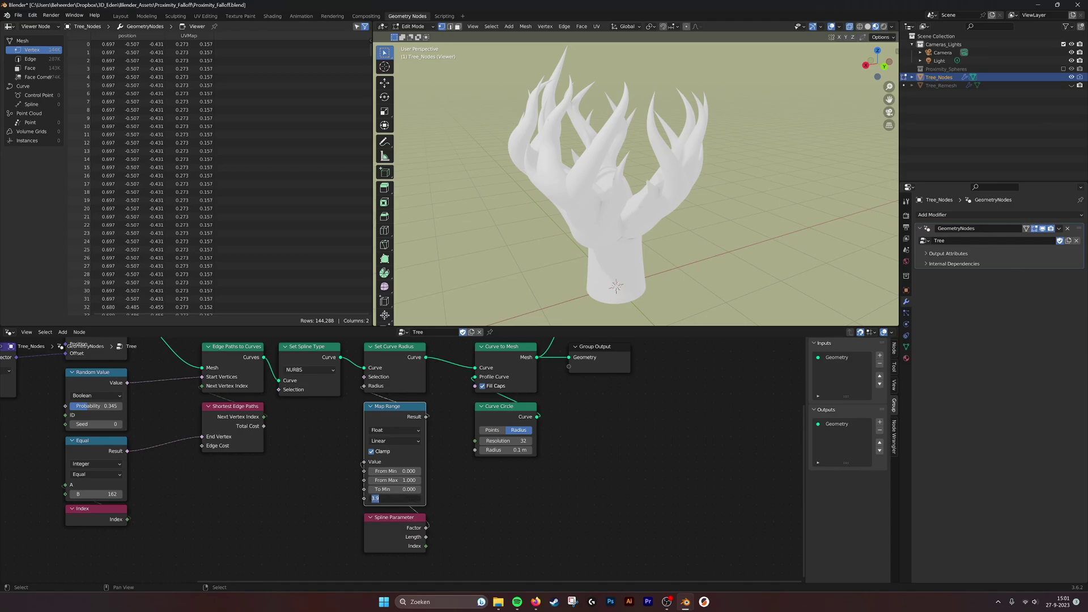
type("1.5")
key("Return")
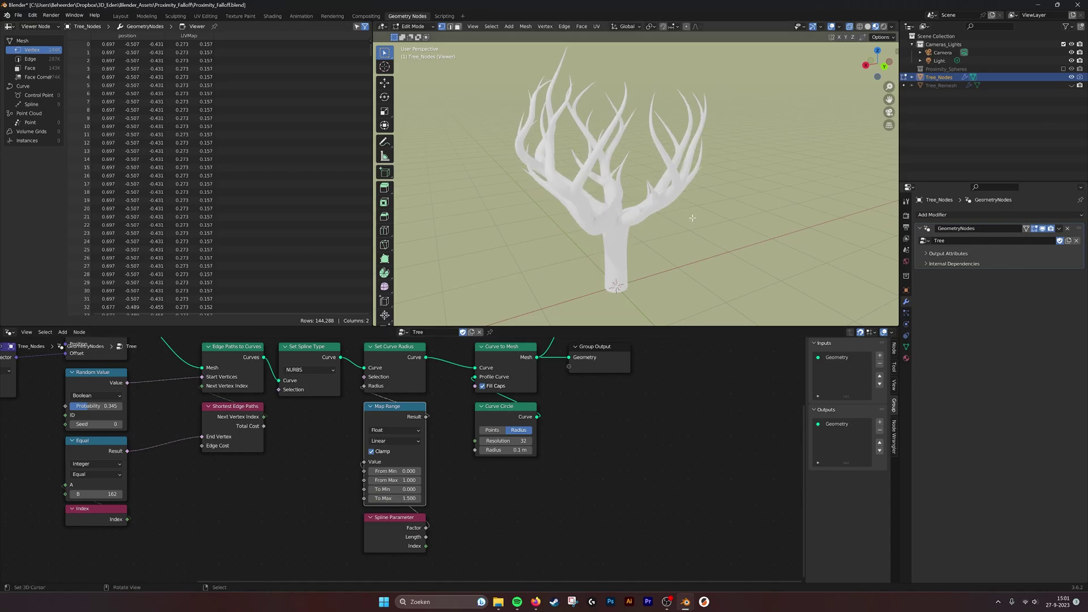
Step: Hide Tree_Nodes, show and select Tree_Remesh, and toggle the GeometryNodes modifier's viewport display off and back on
middle_click_drag(693, 217, 674, 218)
middle_click_drag(463, 413, 471, 445)
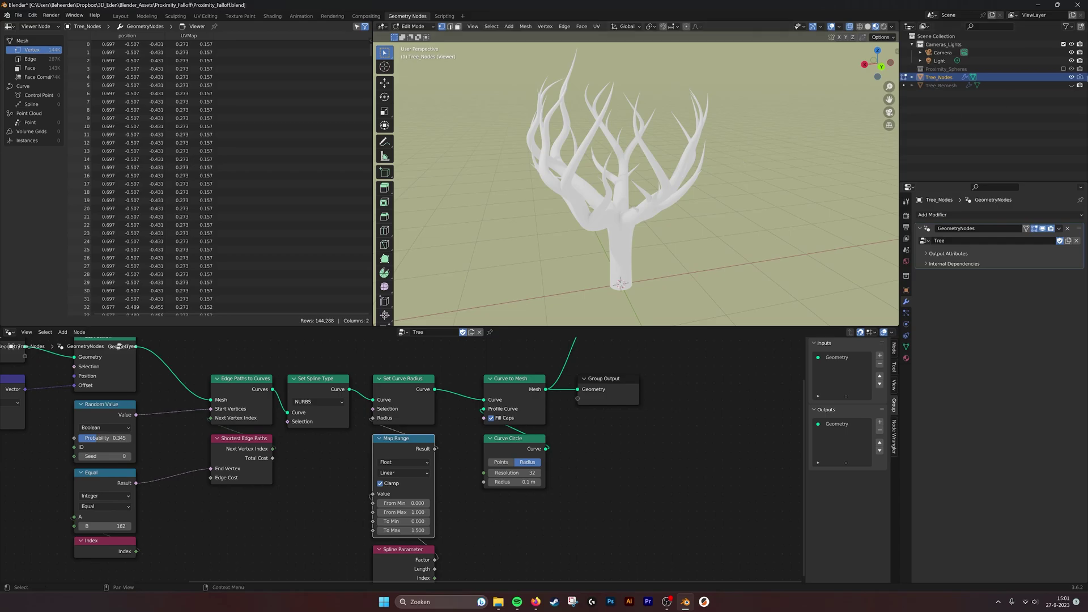
middle_click_drag(731, 148, 713, 149)
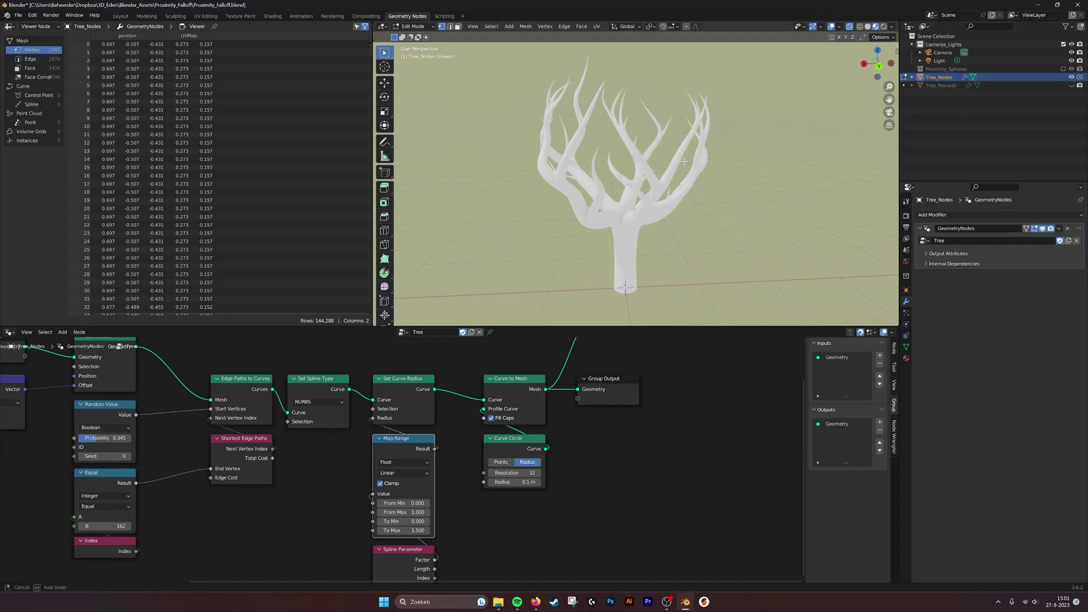
left_click(1071, 78)
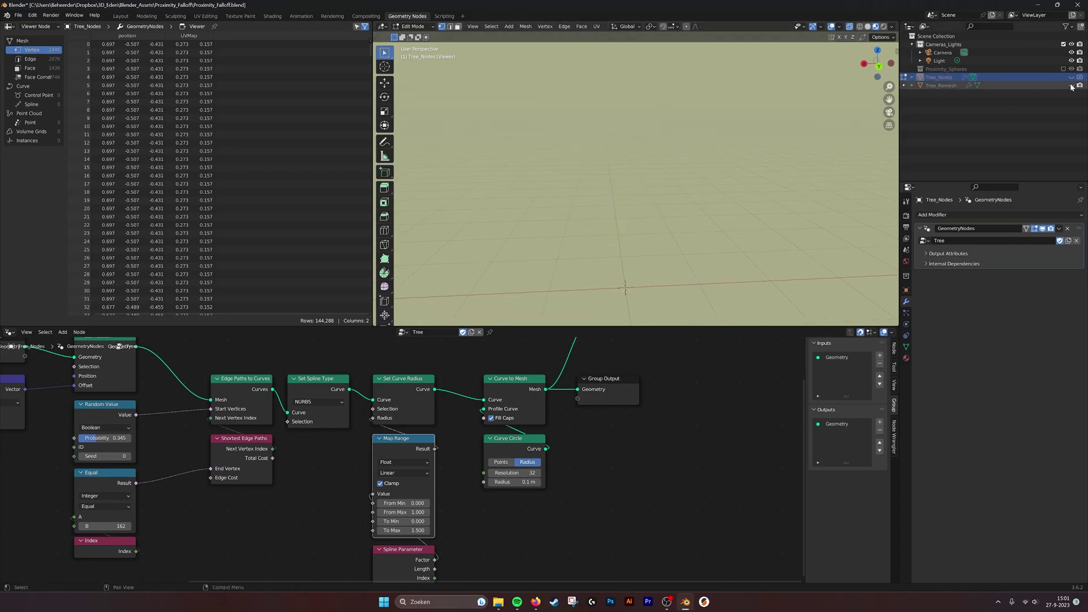
left_click(1071, 85)
left_click(941, 85)
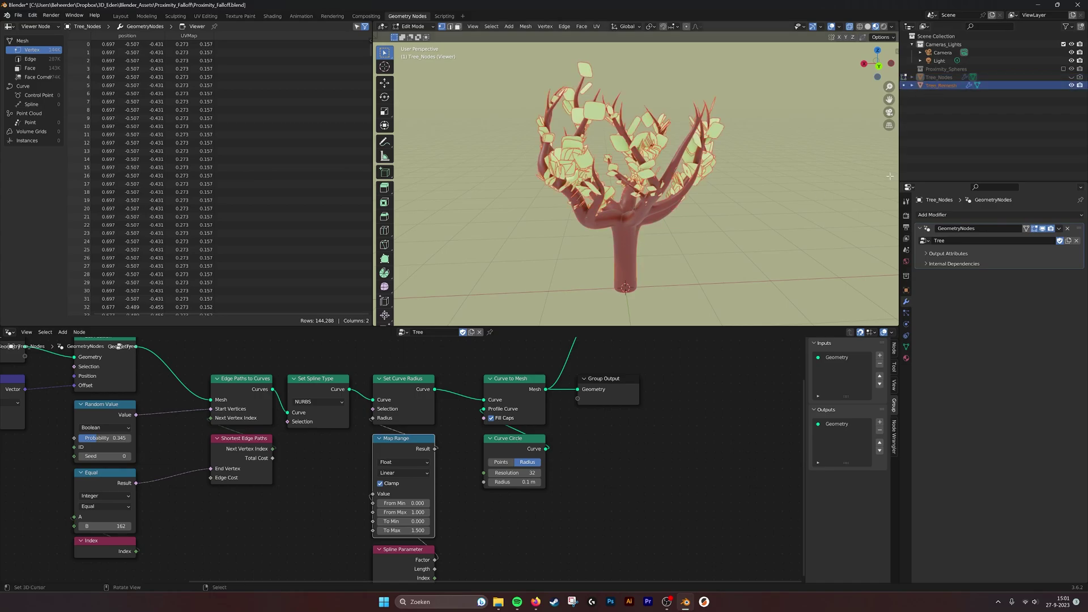
left_click(1043, 229)
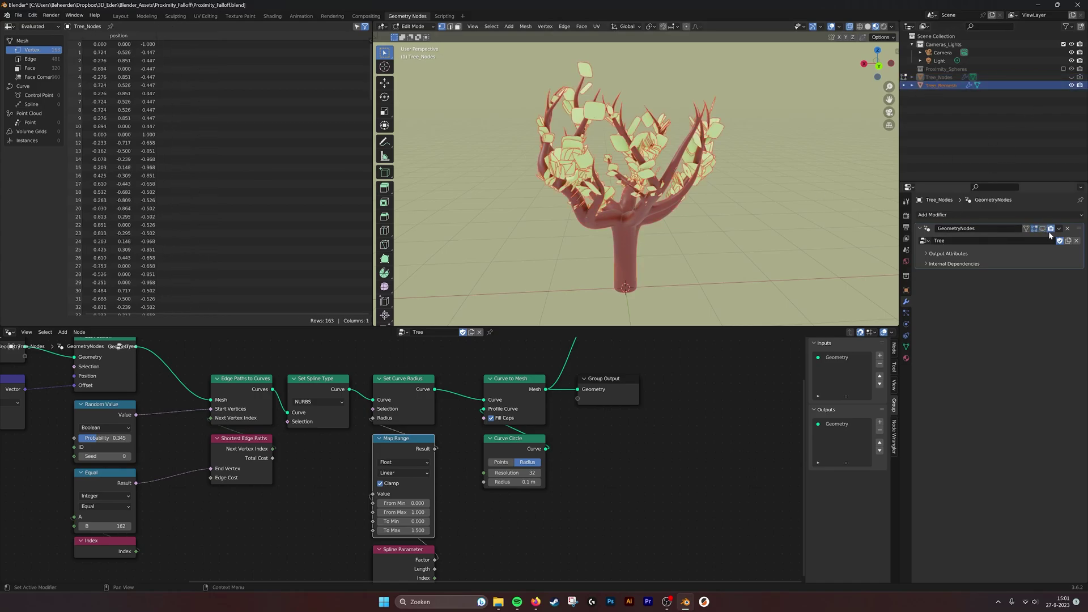
left_click(1043, 228)
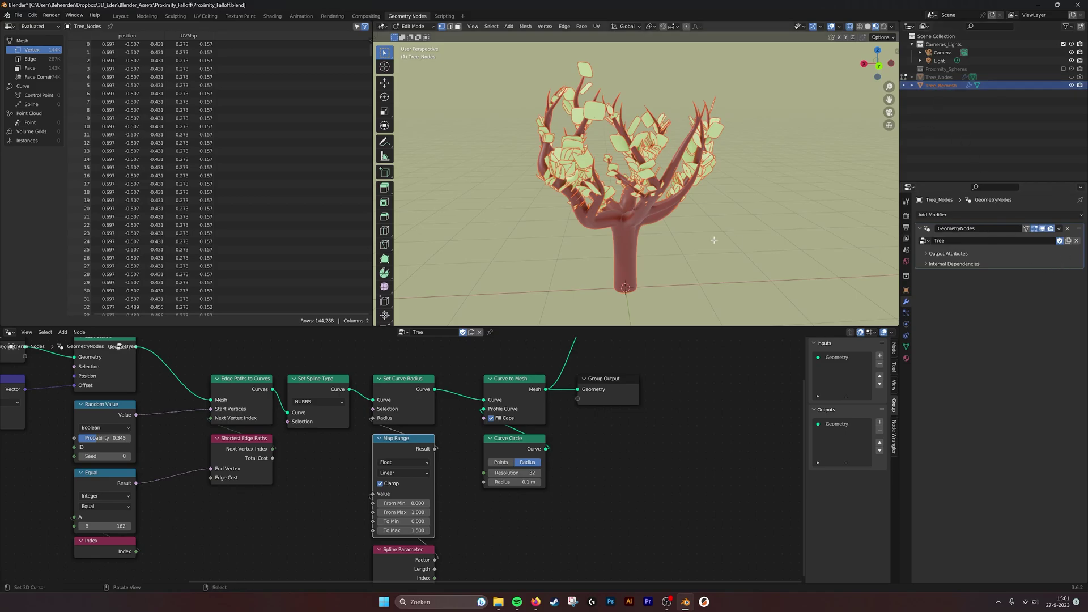
Step: Leave edit mode on Tree_Nodes, disable the GeometryNodes modifier's viewport display on Tree_Remesh, and open its mesh in edit mode
middle_click_drag(668, 255, 638, 239)
key("Tab")
right_click(644, 243)
middle_click_drag(771, 244, 643, 228, "shift")
left_click(1044, 229)
scroll(618, 215, "up", 1)
key("Tab")
scroll(641, 204, "up", 4)
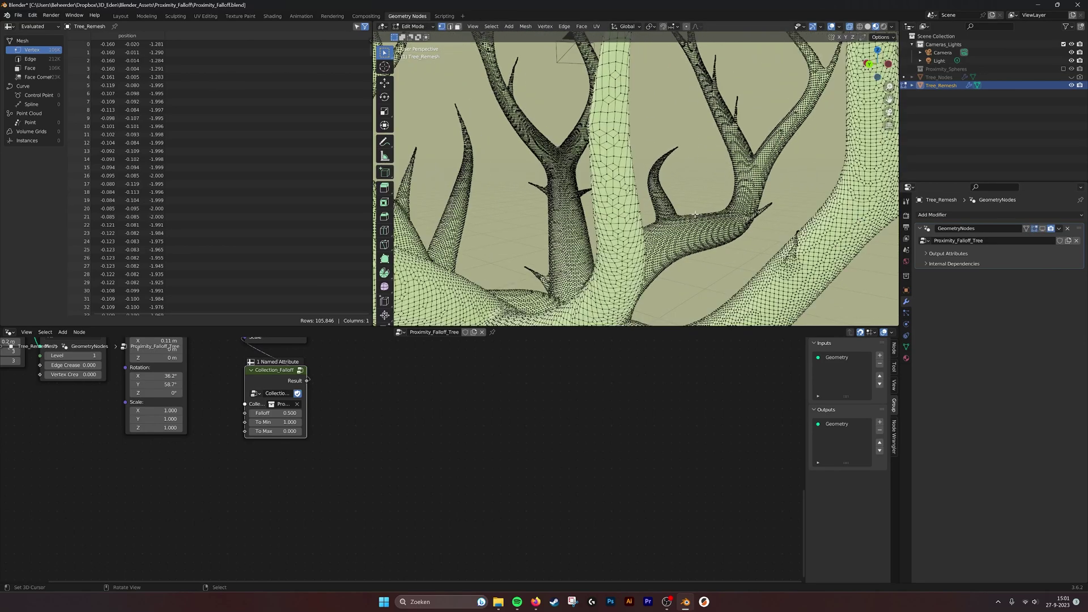
Step: Examine the Tree_Remesh mesh topology where the trunk divides into branches
middle_click_drag(694, 196, 602, 309)
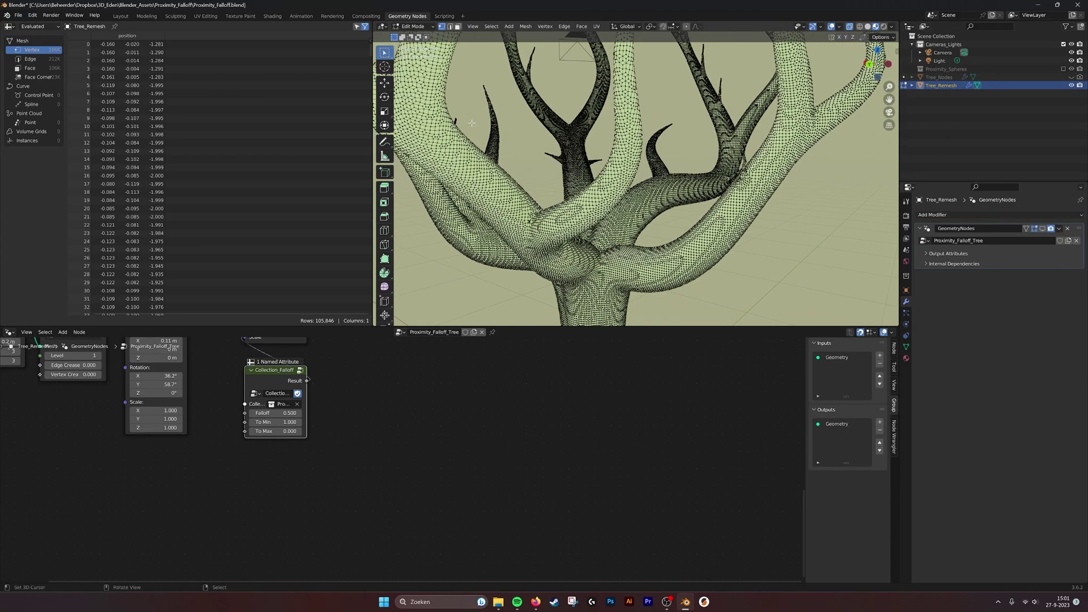
middle_click_drag(603, 258, 641, 231)
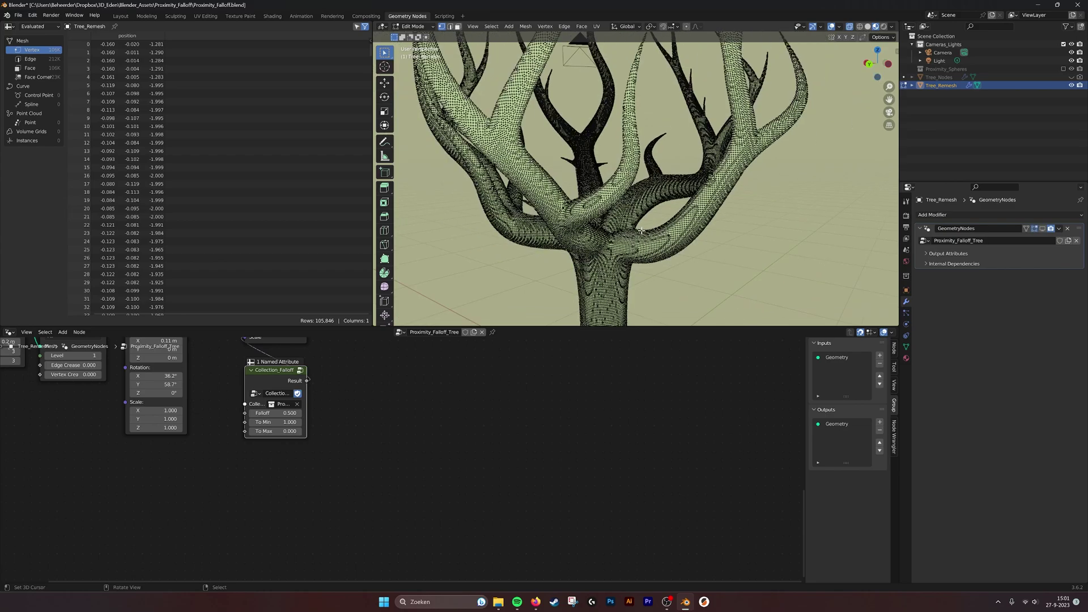
middle_click_drag(646, 185, 628, 218)
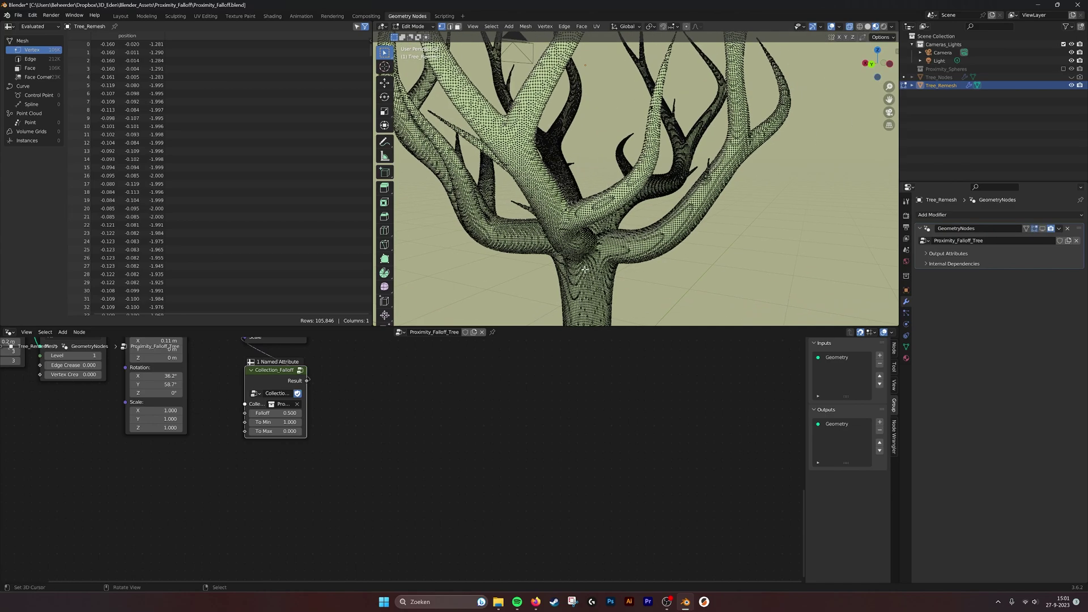
middle_click_drag(587, 269, 608, 251)
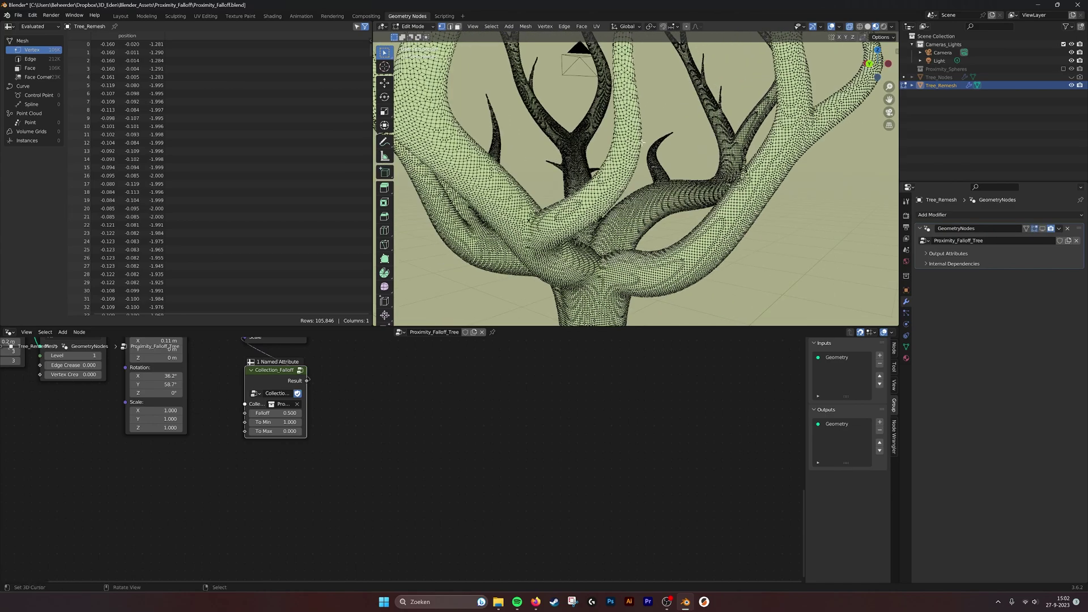
scroll(641, 201, "down", 8)
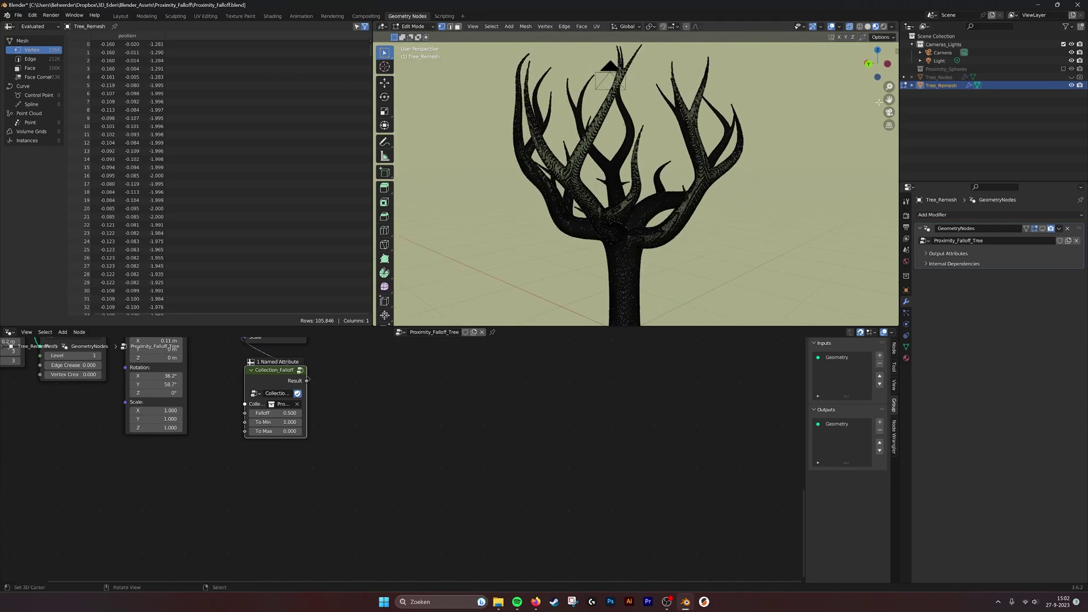
Step: Return Tree_Remesh to object mode and turn the GeometryNodes modifier's viewport display back on
scroll(663, 196, "down", 1)
key("Tab")
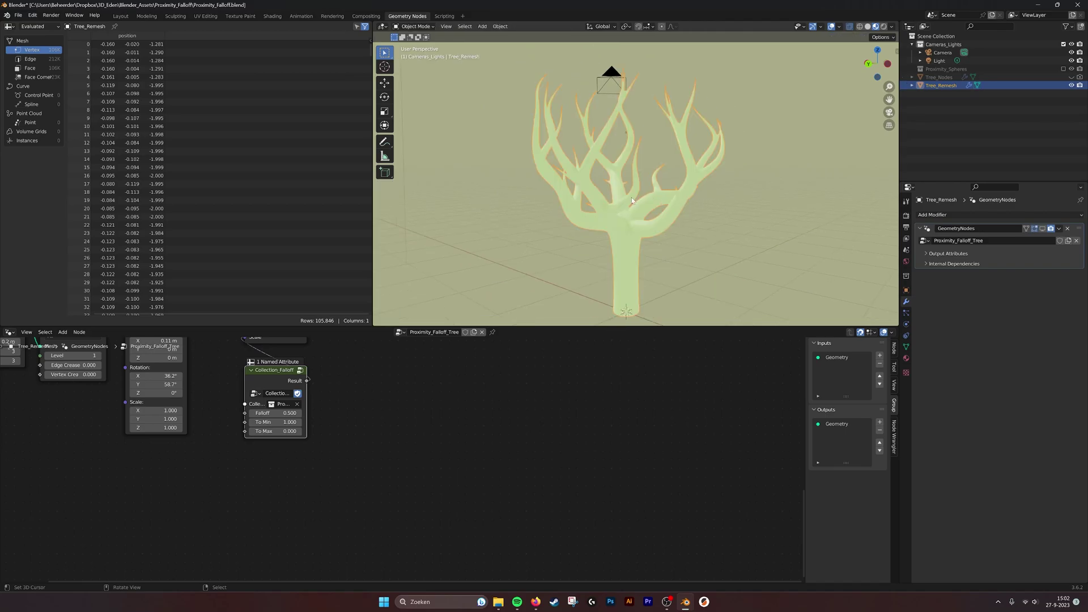
middle_click_drag(632, 197, 653, 198)
left_click(1040, 229)
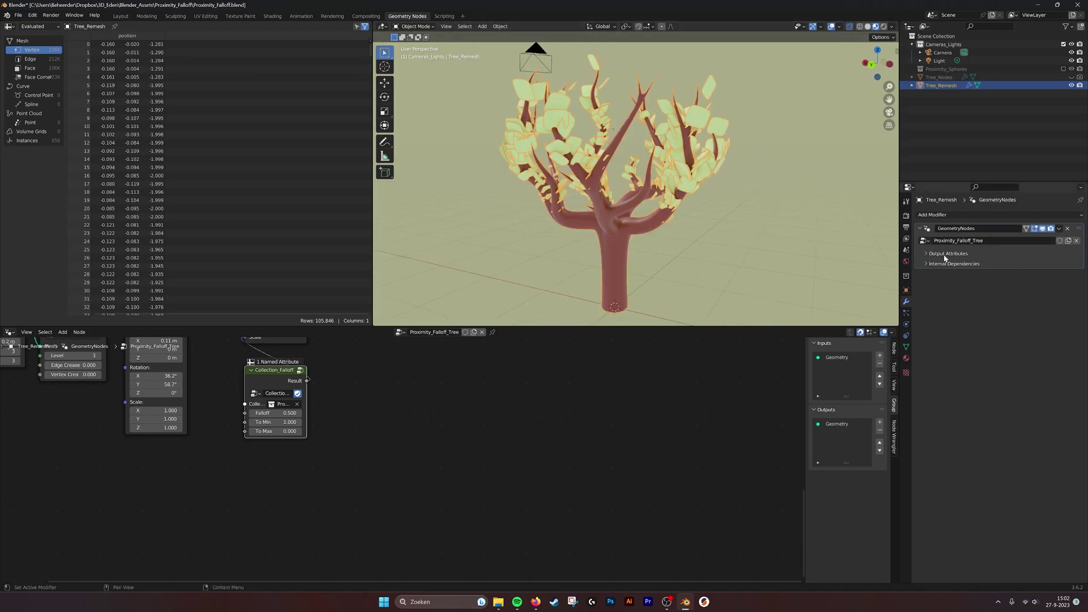
Step: Add a Viewer node to the Proximity_Falloff_Tree node tree, above Instance on Points
middle_click_drag(283, 362, 443, 452)
middle_click_drag(334, 342, 440, 426)
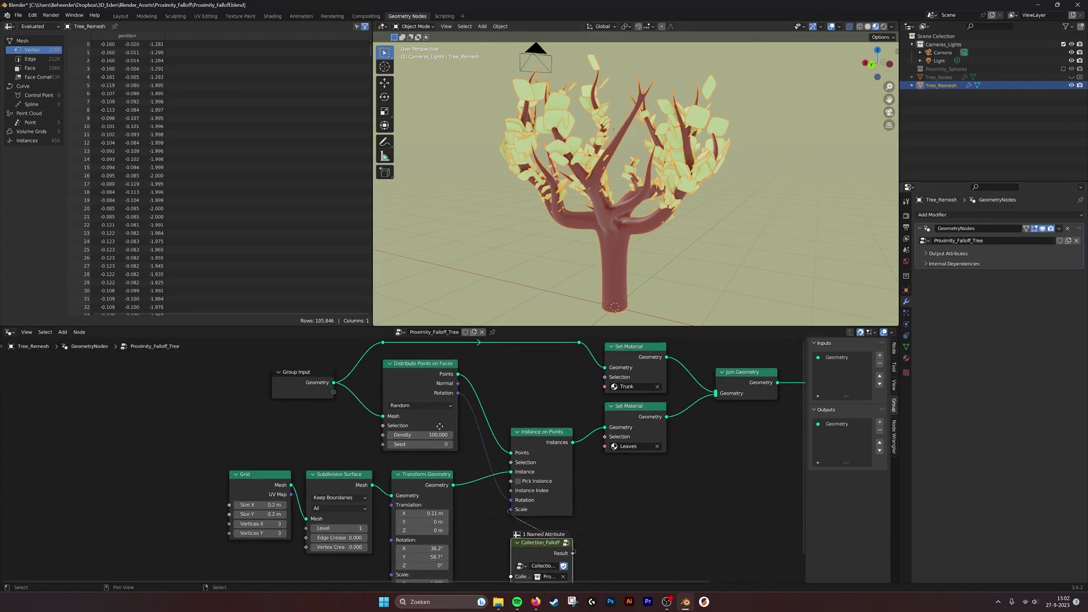
scroll(527, 381, "up", 1)
middle_click_drag(527, 381, 457, 432)
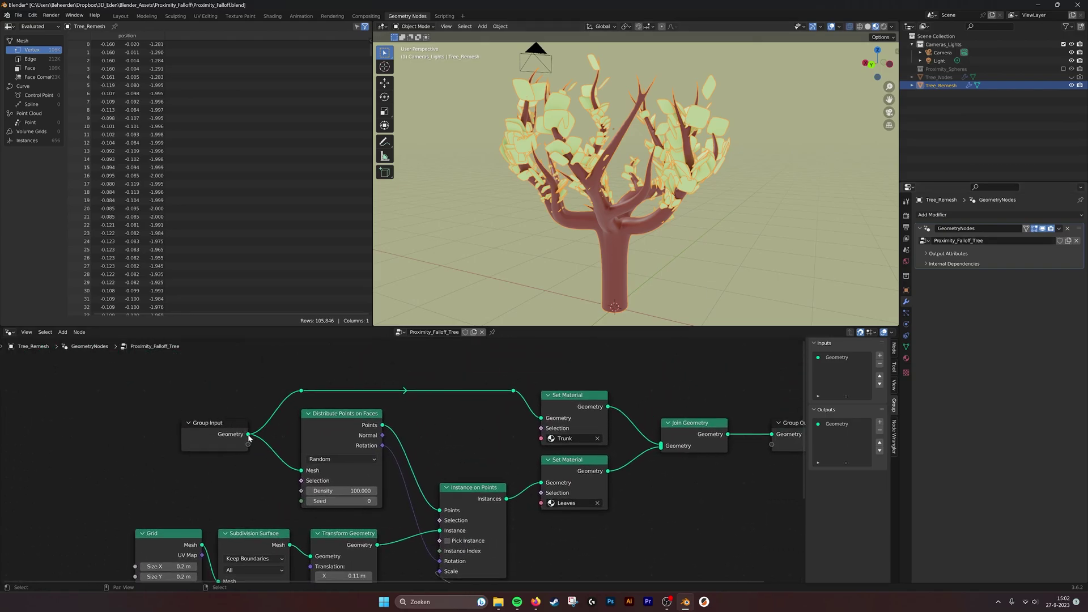
key("shift+a")
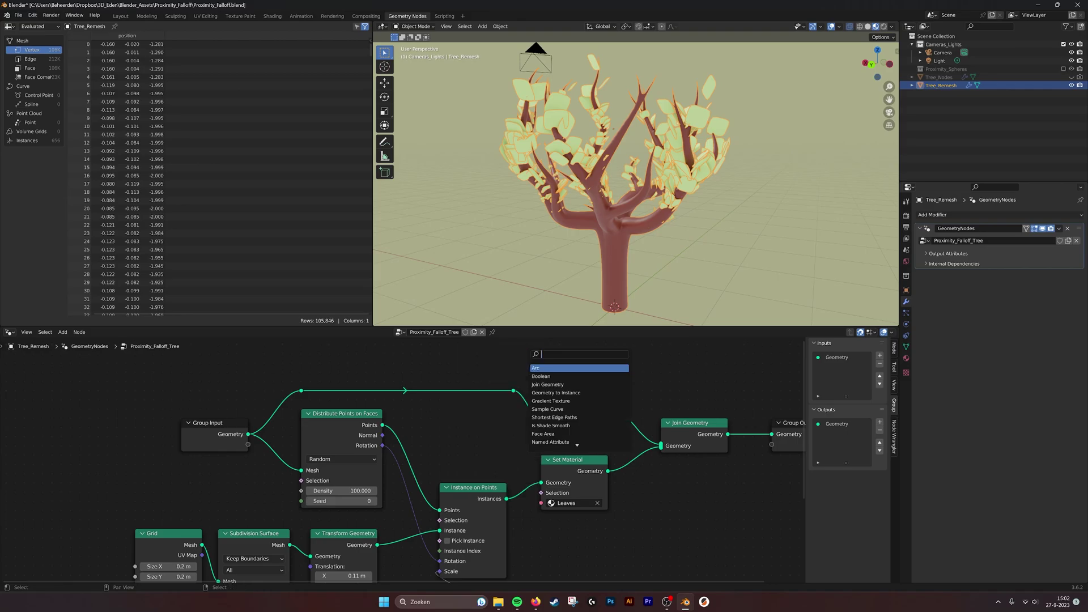
type("viewer")
key("Return")
left_click(440, 428)
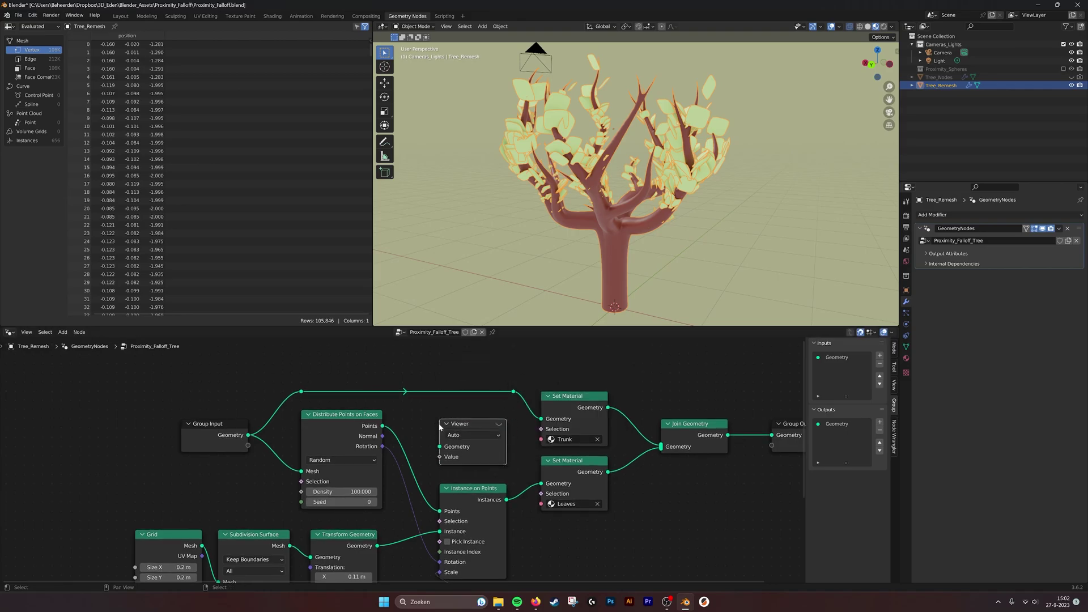
Step: Preview the Distribute Points on Faces points through the activated Viewer, with the viewport in solid shading
left_click(367, 422, "ctrl+shift")
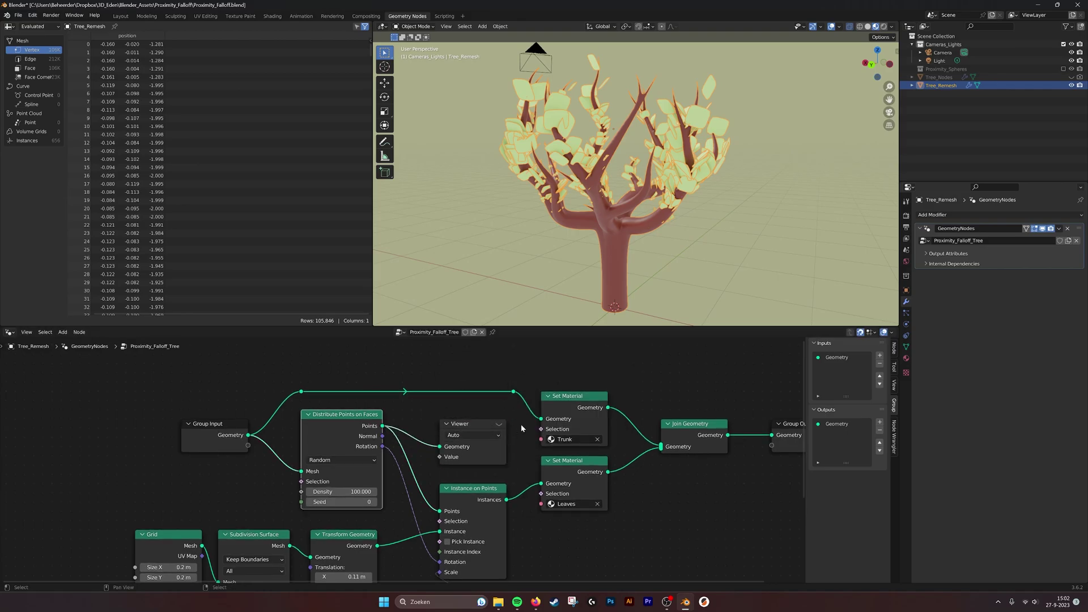
left_click(498, 424)
mouse_move(674, 162)
middle_mouse_down()
mouse_move(697, 153)
mouse_move(715, 186)
mouse_move(702, 191)
middle_mouse_up()
left_click(867, 28)
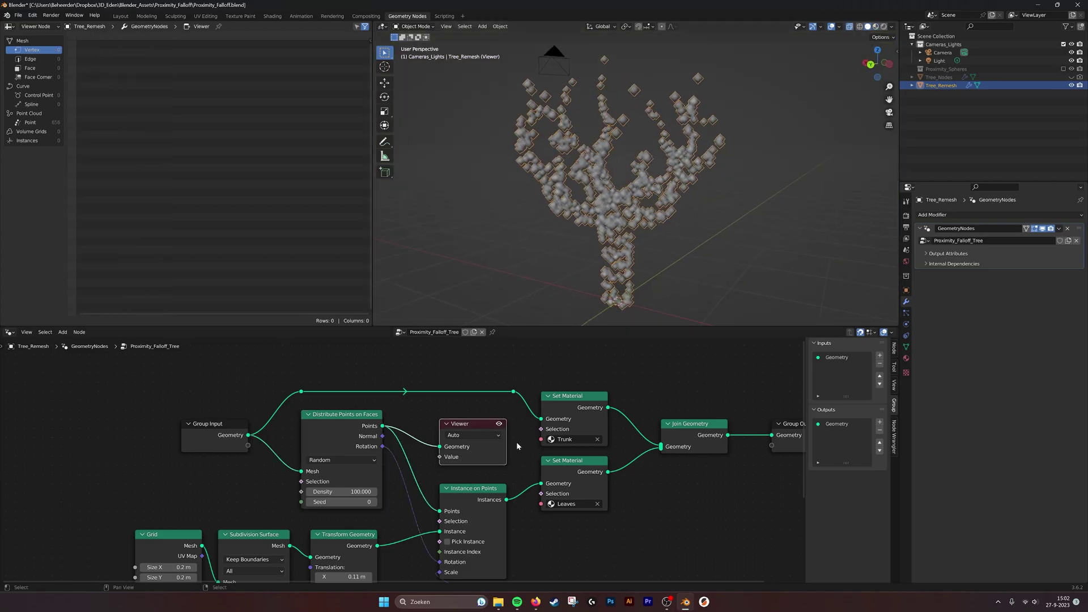
Step: Preview the leaf in the Viewer by connecting the Transform Geometry, Grid and Subdivision Surface outputs, ending on Transform Geometry
mouse_move(514, 446)
middle_mouse_down()
mouse_move(478, 395)
mouse_move(452, 408)
mouse_move(461, 382)
mouse_move(456, 426)
middle_mouse_up()
left_click_drag(366, 483, 429, 383)
scroll(622, 193, "up", 1)
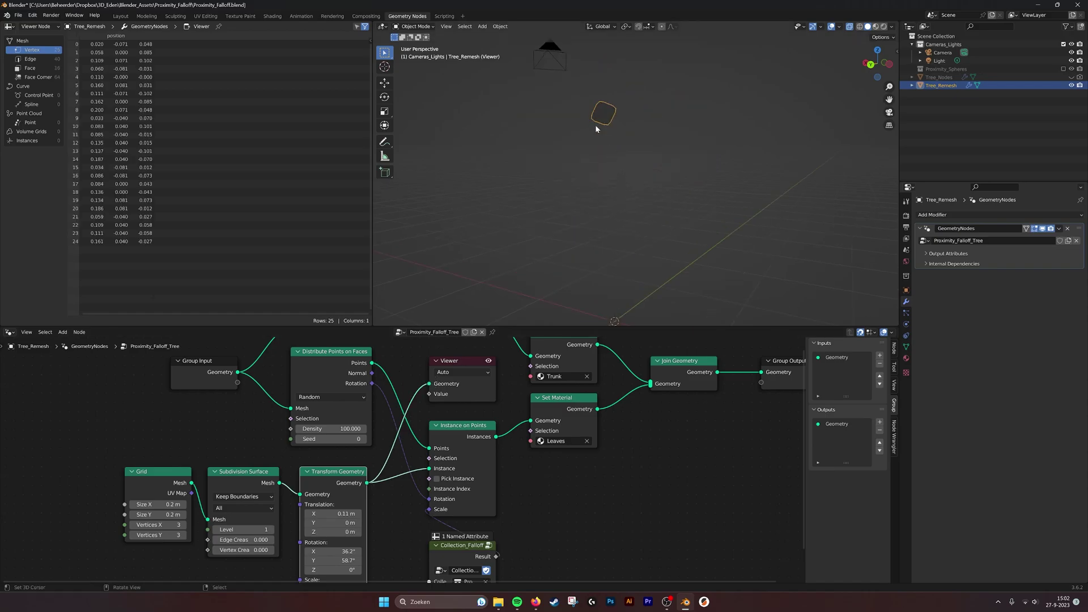
left_click_drag(193, 482, 429, 384)
left_click_drag(279, 483, 430, 384)
middle_click_drag(669, 142, 653, 160)
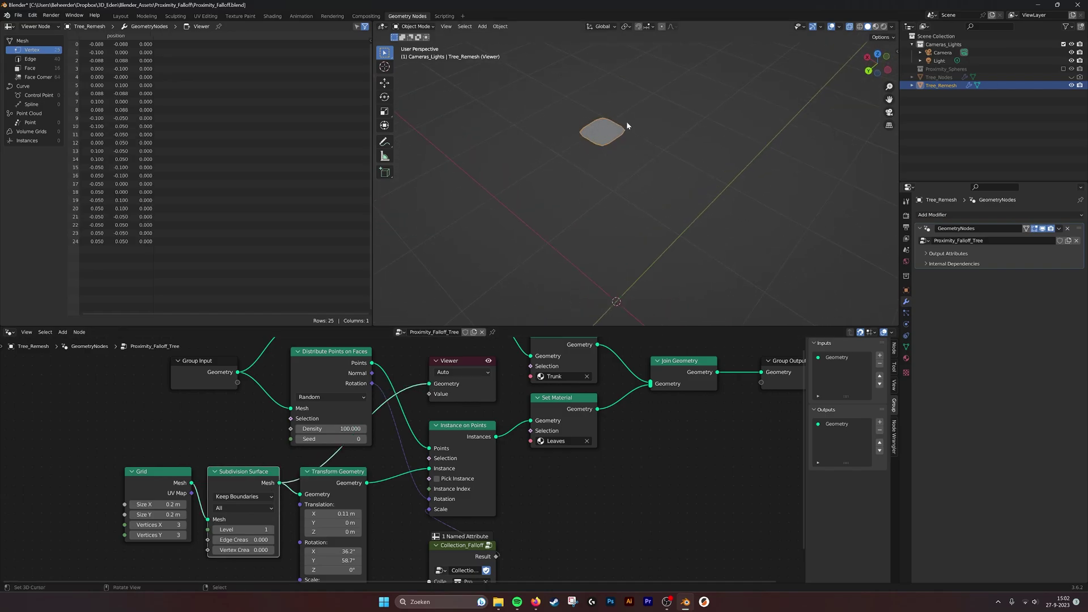
left_click_drag(367, 485, 429, 383)
middle_click_drag(629, 170, 674, 149)
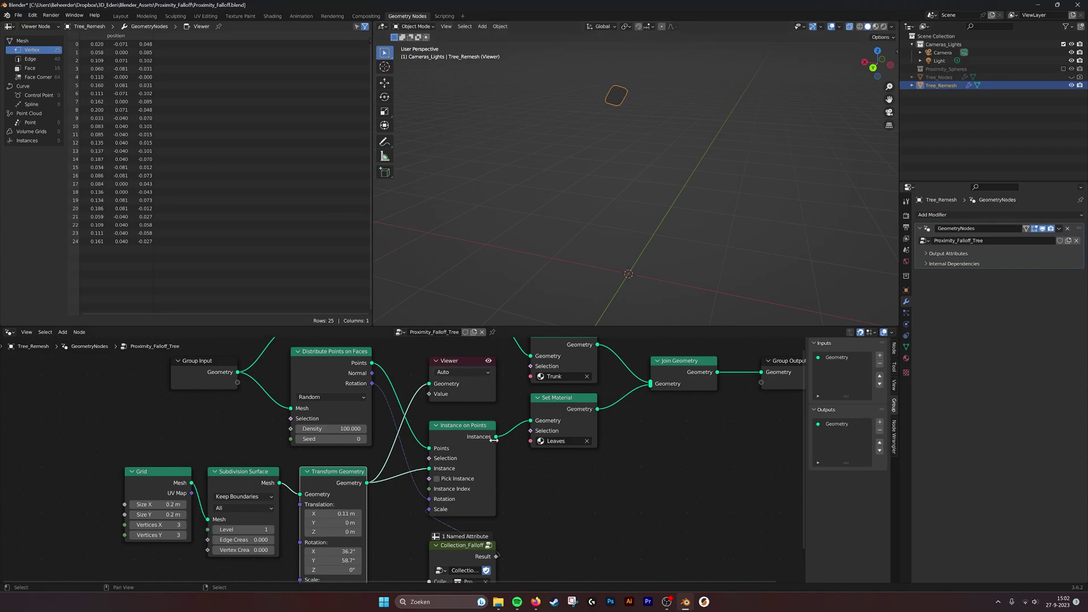
Step: Preview the distributed points again, and connect the Instance on Points instances to the Viewer to inspect the scattered leaves
left_click_drag(372, 363, 430, 385)
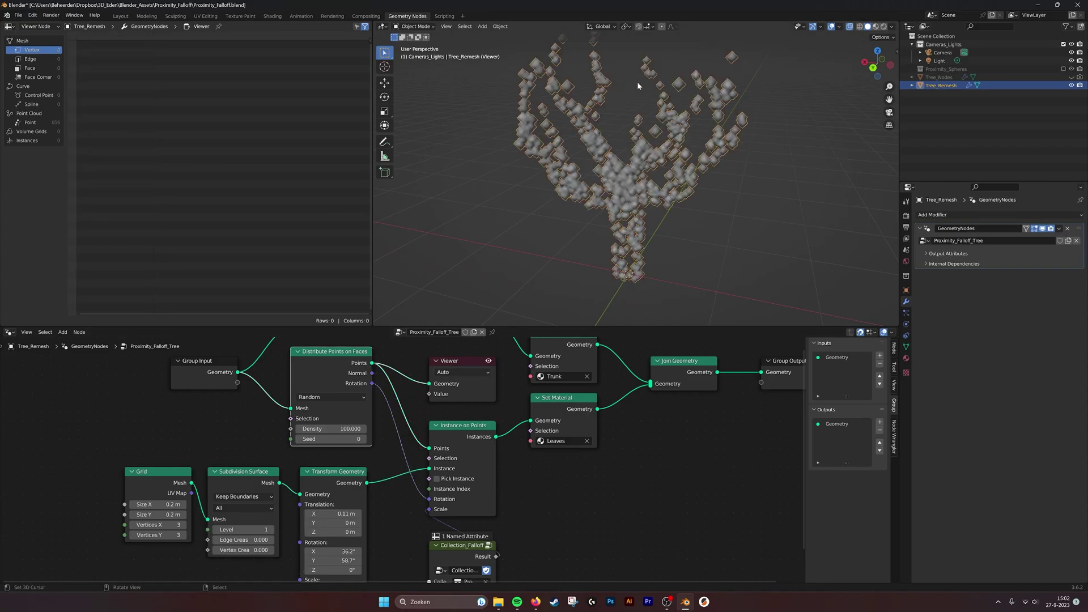
left_click_drag(496, 437, 429, 383)
middle_click_drag(704, 198, 619, 308)
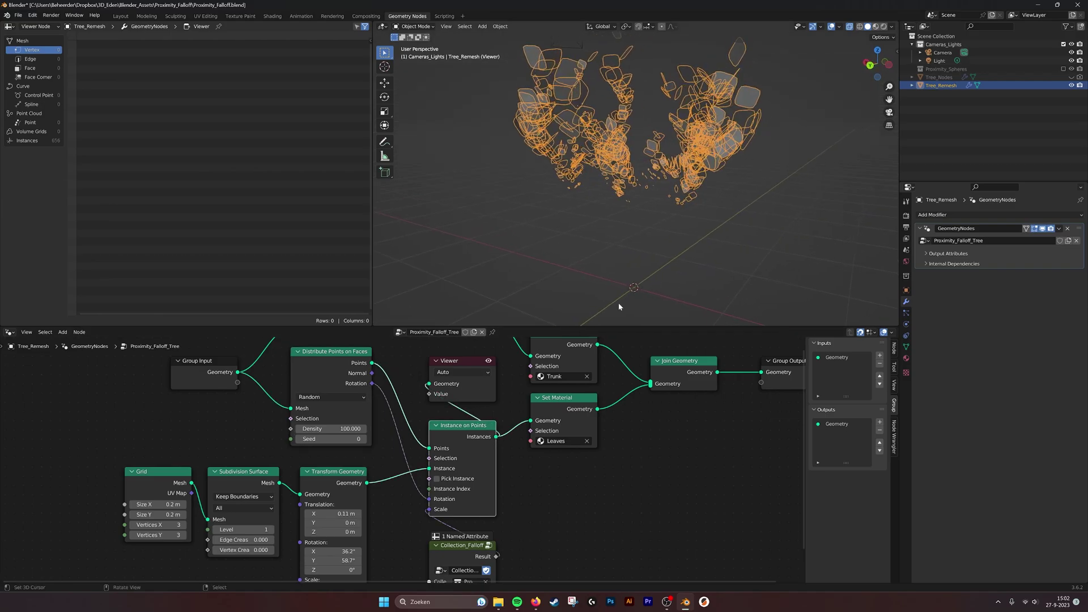
Step: Select the Collection_Falloff group node, move the Viewer below Join Geometry, and deactivate the Viewer preview
middle_click_drag(451, 484, 489, 400)
left_click(503, 465)
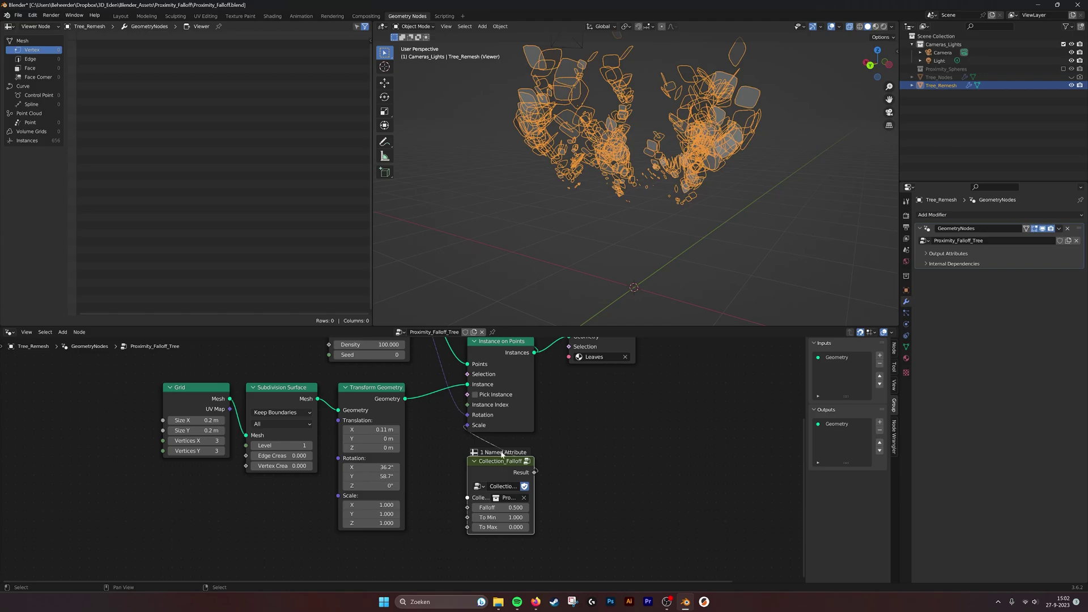
middle_click_drag(542, 422, 534, 463)
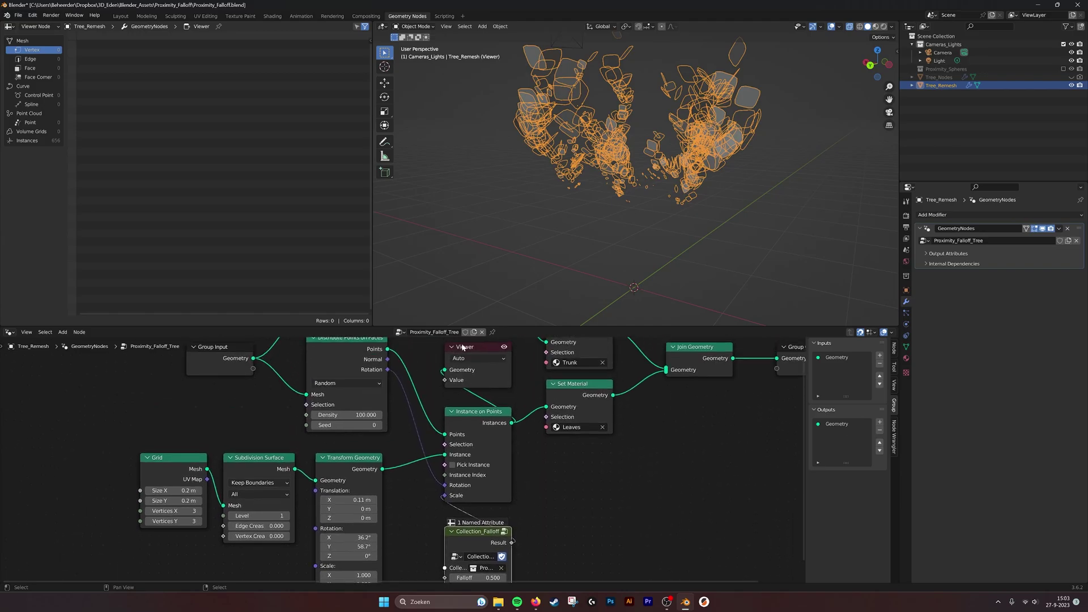
left_click_drag(462, 347, 693, 433)
left_click(725, 421)
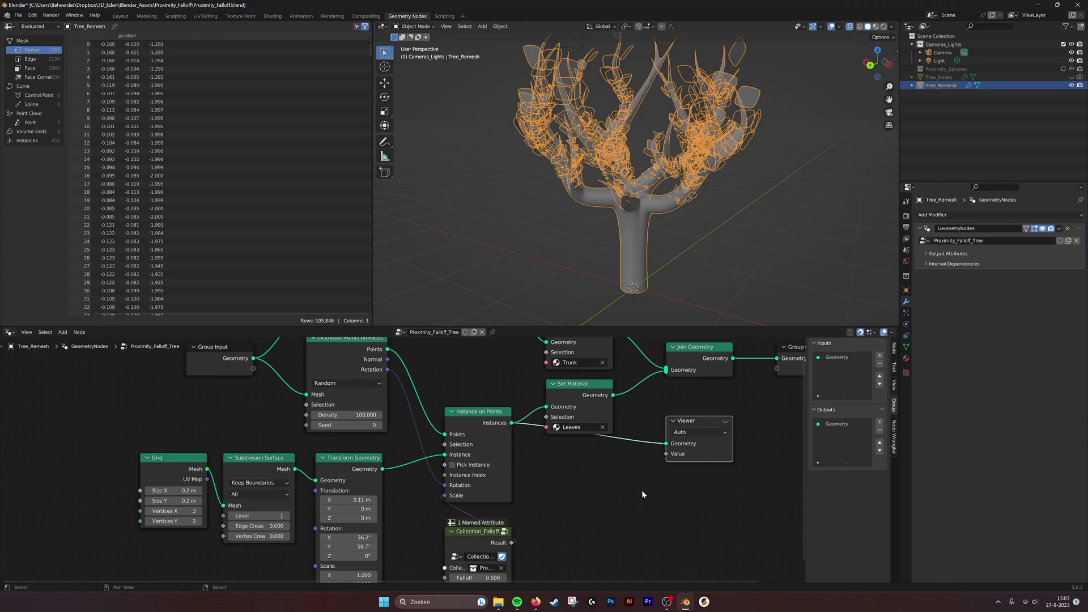
middle_click_drag(641, 490, 647, 435)
Step: Deselect the tree, turn off X-ray, and switch the viewport to material preview shading
left_click(690, 241)
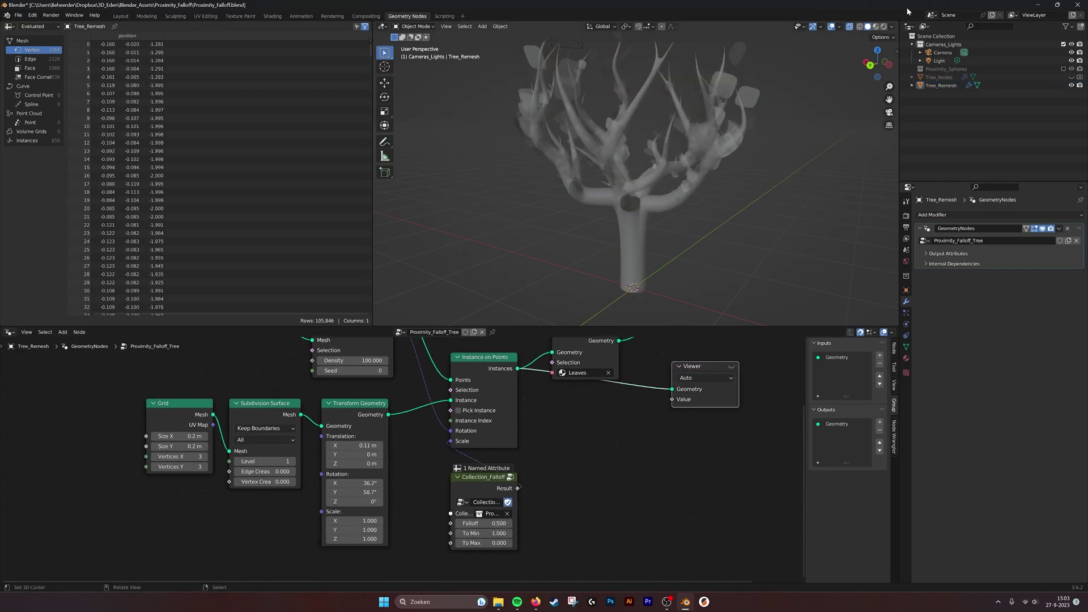
left_click(850, 27)
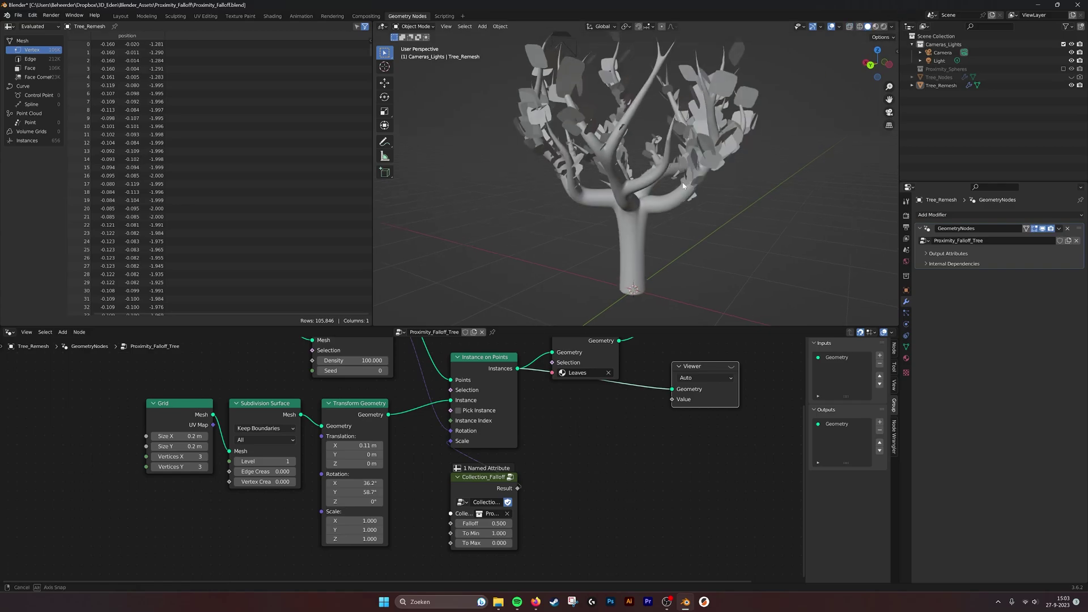
left_click(876, 27)
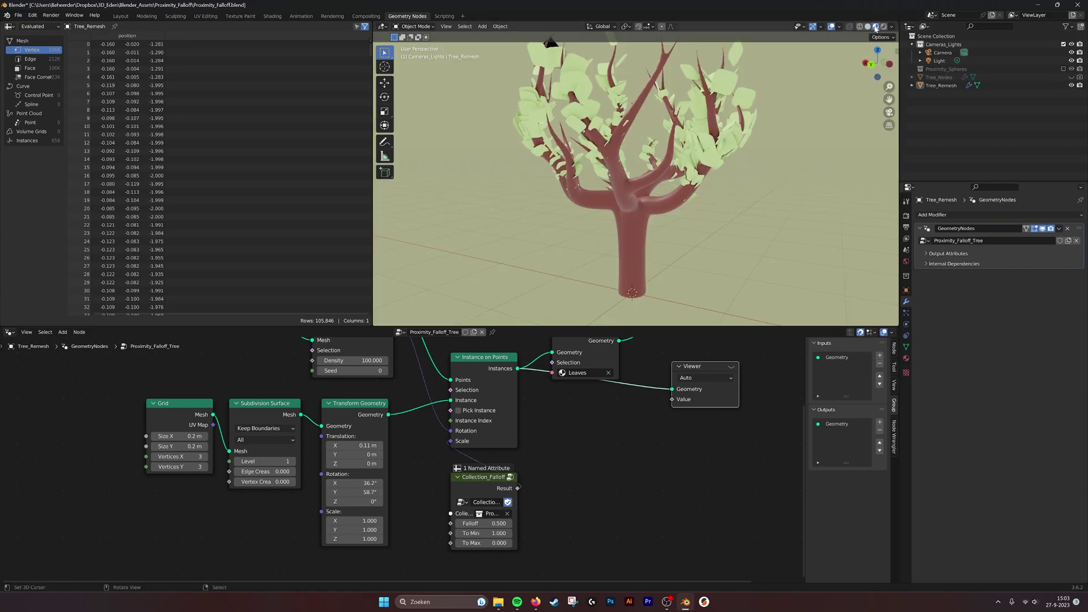
Step: Try changing the Collection_Falloff group's input values, and undo the change
mouse_move(681, 192)
middle_mouse_down()
mouse_move(691, 268)
mouse_move(712, 250)
mouse_move(706, 241)
middle_mouse_up()
mouse_move(481, 523)
left_mouse_down()
mouse_move(538, 523)
mouse_move(431, 523)
mouse_move(544, 533)
mouse_move(483, 533)
mouse_move(505, 543)
mouse_move(485, 543)
left_mouse_up()
key("ctrl+z")
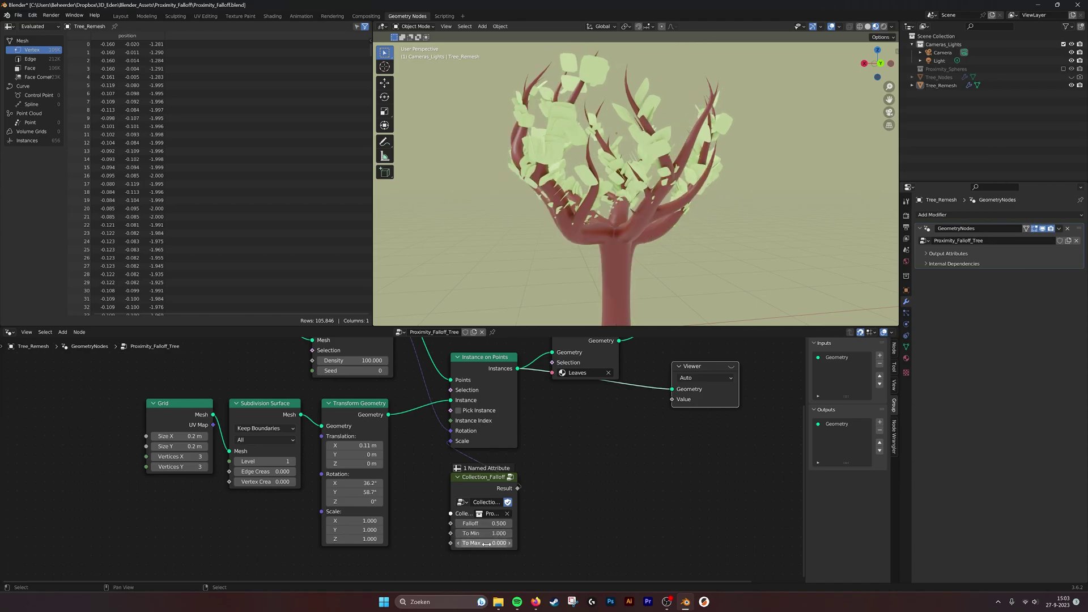
left_click(553, 517)
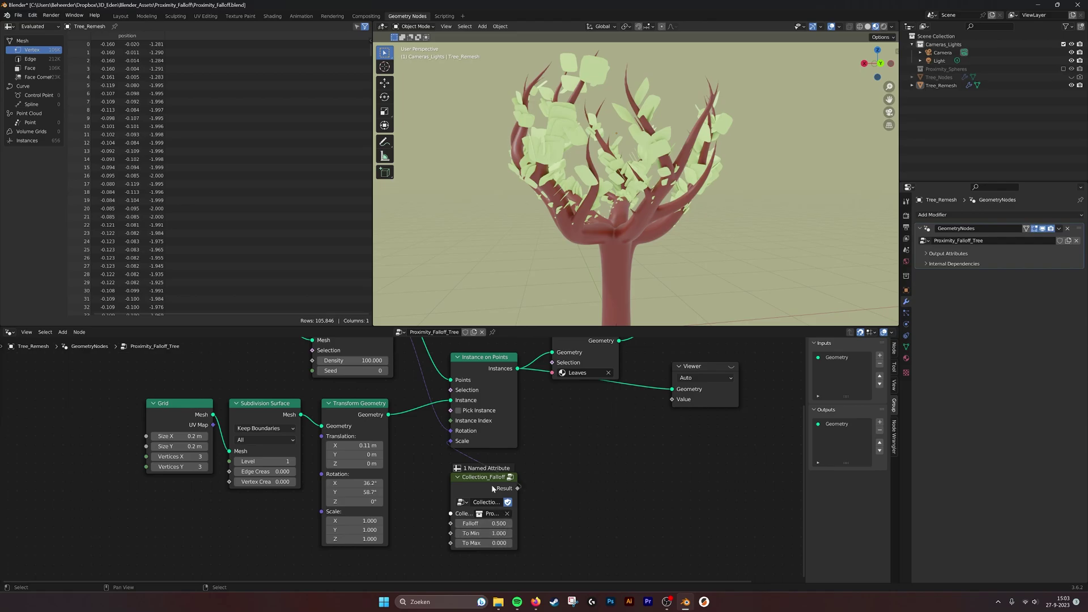
Step: Widen the Collection_Falloff node to read its full input names, and undo the resize
middle_click_drag(537, 461, 492, 434)
scroll(468, 488, "down", 3)
scroll(485, 463, "up", 3)
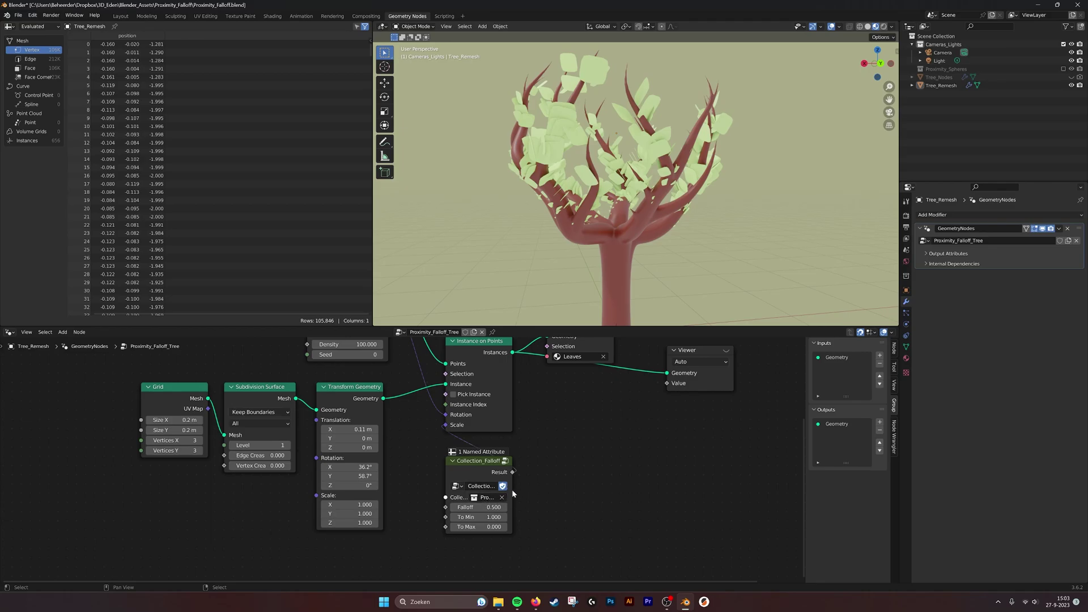
left_click_drag(512, 488, 610, 494)
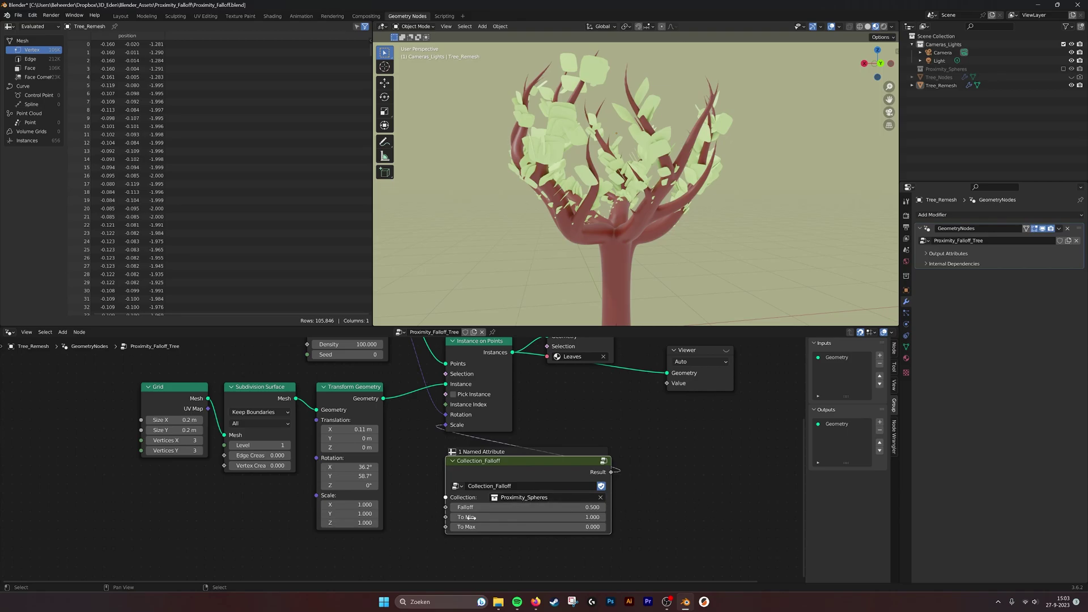
key("ctrl+z")
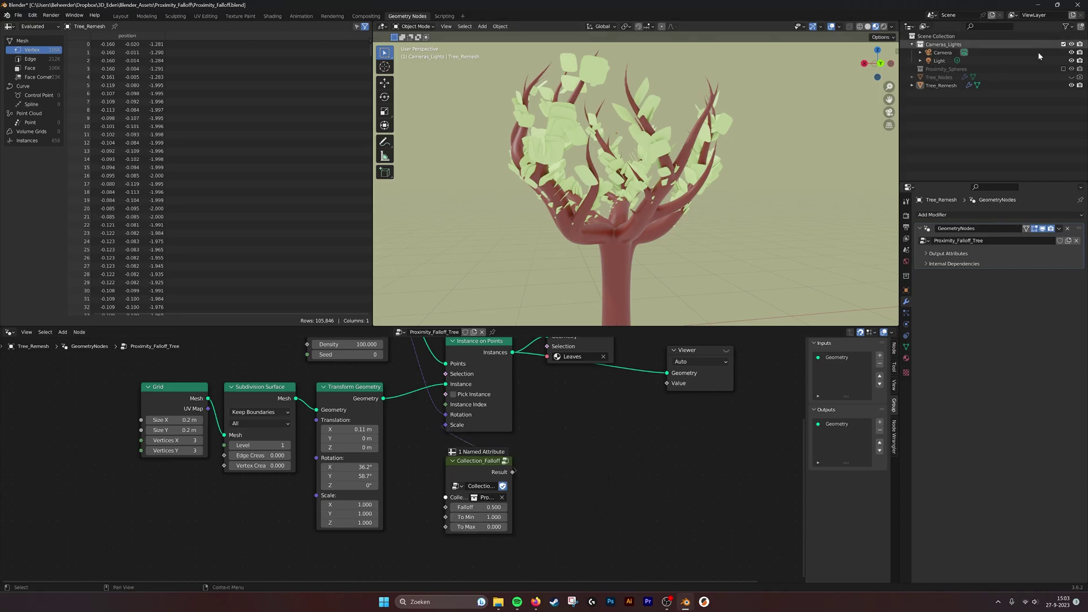
Step: Enable and expand the Proximity_Spheres collection, and select its large sphere Icosphere.002 to inspect it around the tree
left_click(1063, 69)
left_click(912, 69)
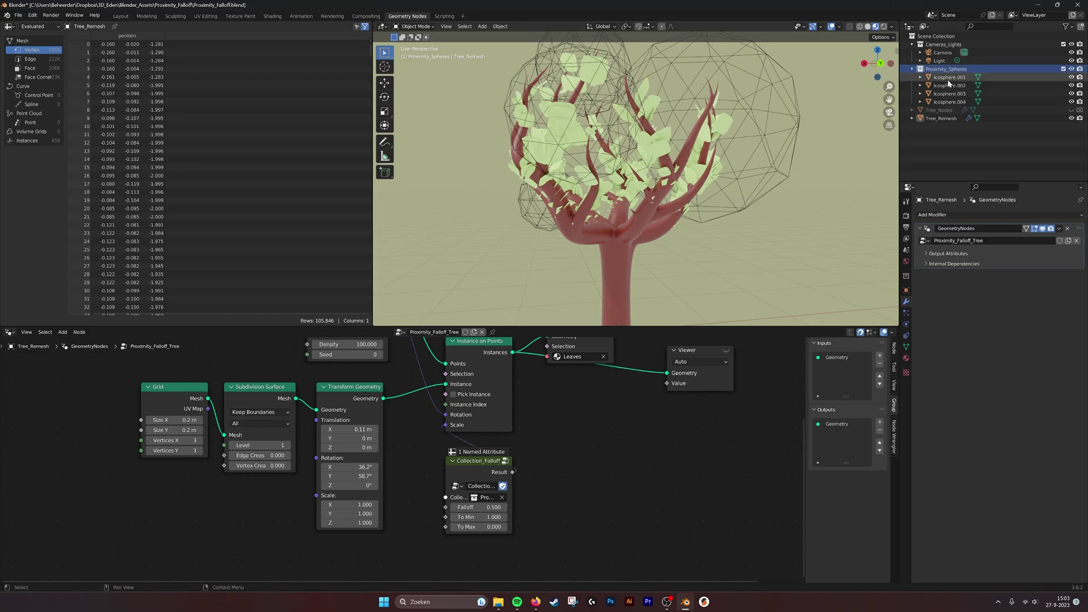
left_click(949, 77)
left_click(753, 116)
middle_click_drag(754, 116, 748, 170)
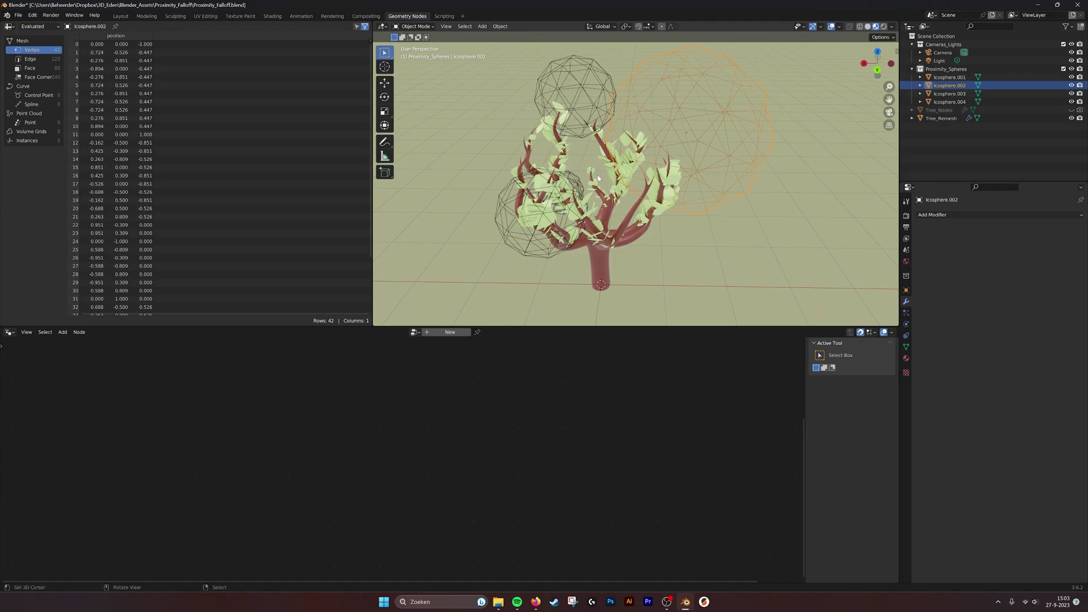
middle_click_drag(611, 164, 632, 198)
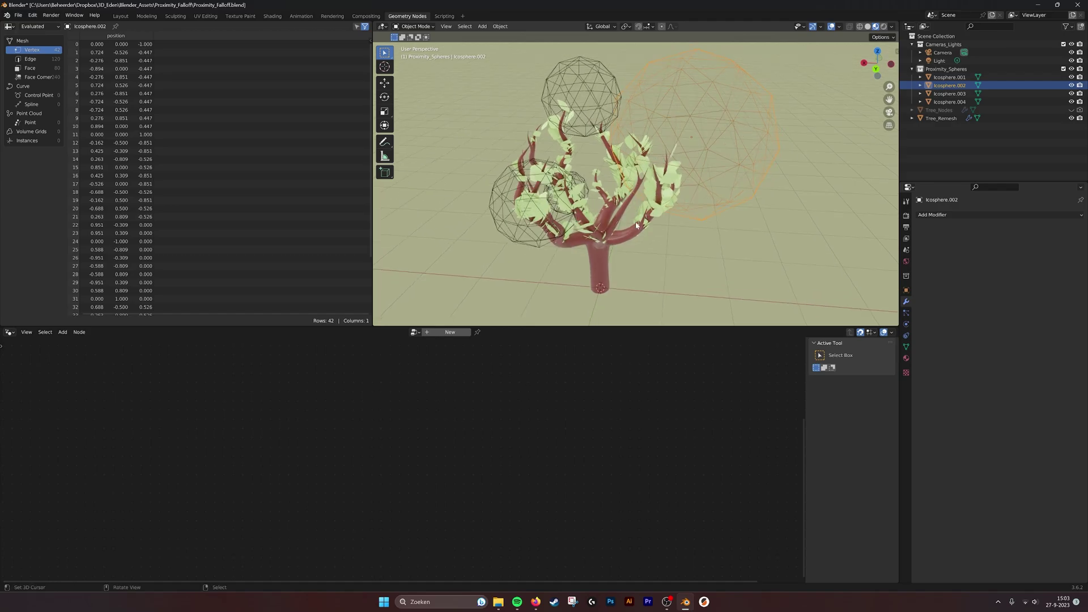
Step: Try scaling down the large sphere Icosphere.002 to preview its effect on the leaves, and cancel the change
left_click(636, 226)
middle_click_drag(573, 415, 573, 429)
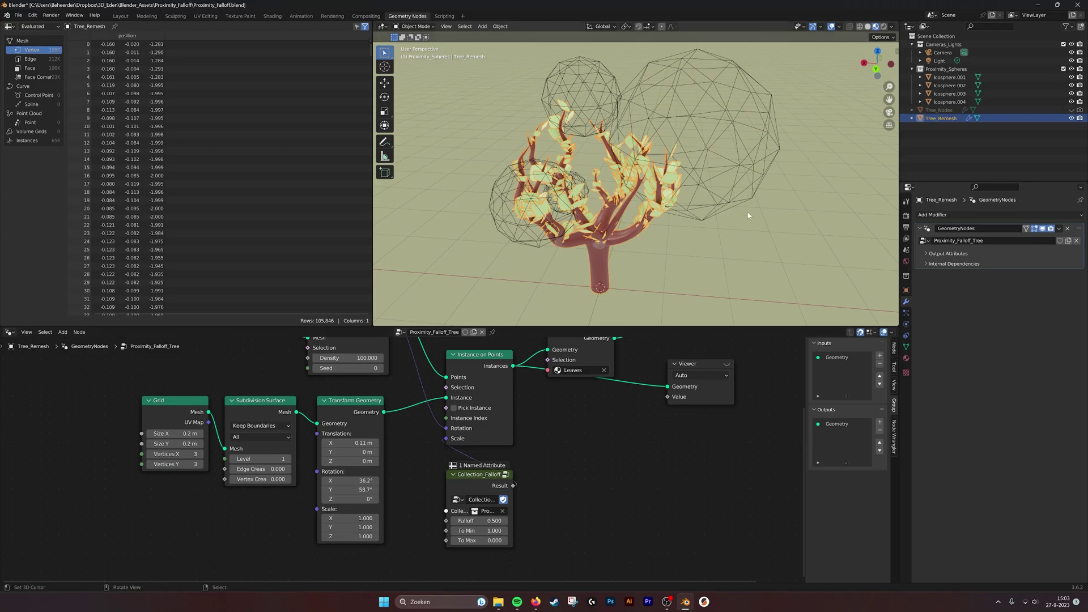
left_click(741, 169)
key("s")
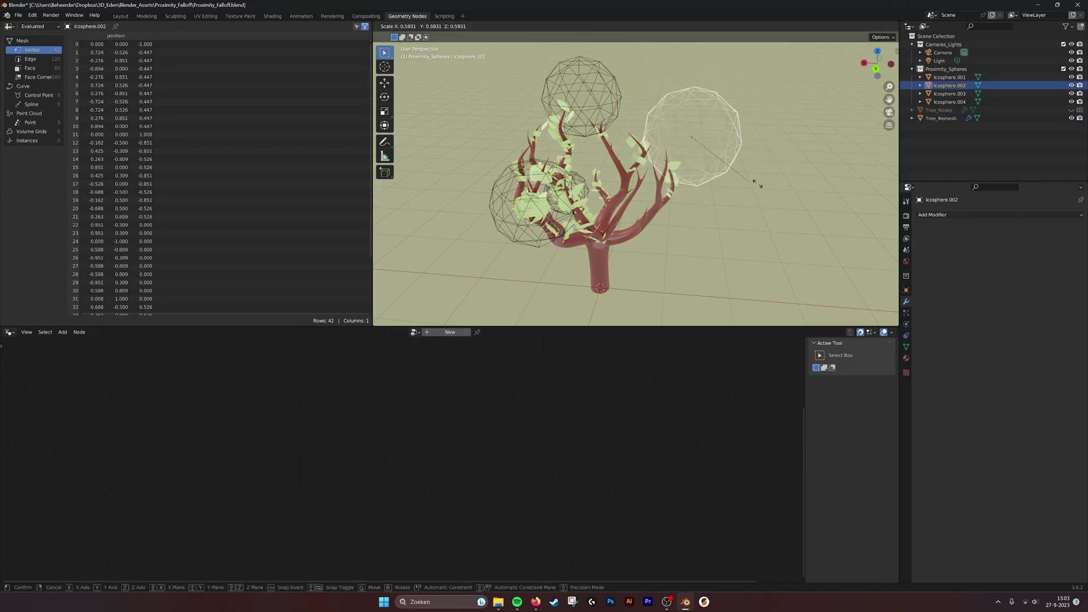
left_click(639, 235)
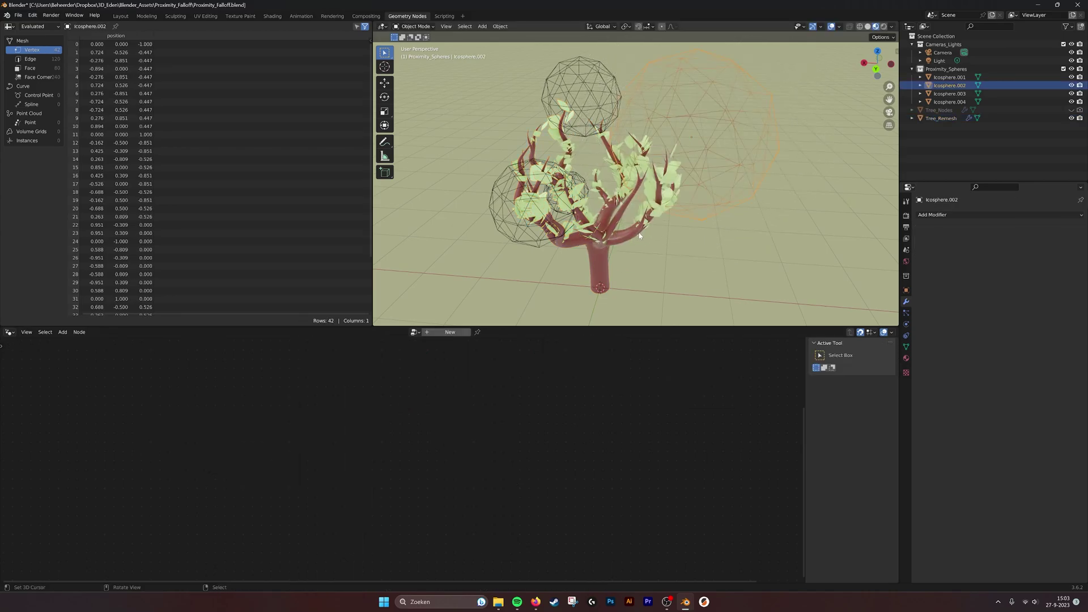
Step: Select Tree_Remesh and open its Collection_Falloff node group for editing, with the Ico Sphere node chain in view
left_click(640, 236)
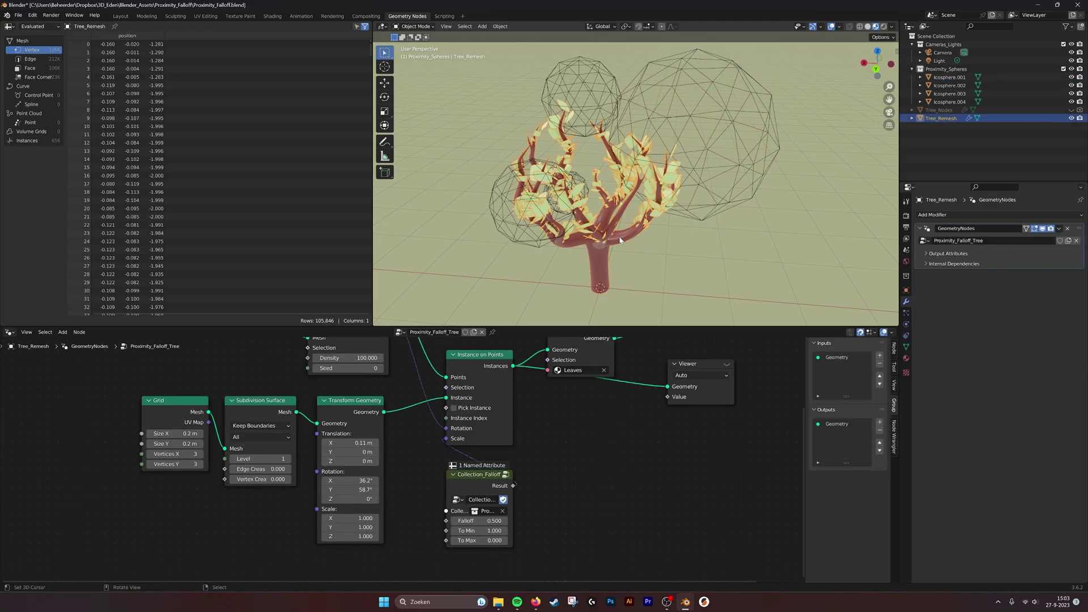
left_click(506, 477)
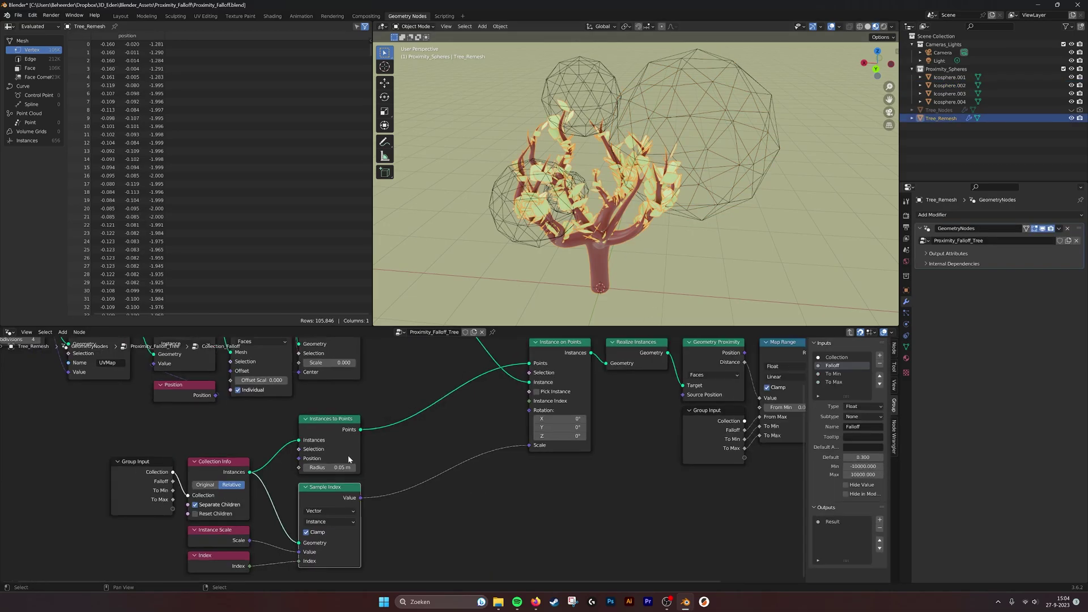
scroll(469, 468, "up", 2)
scroll(469, 471, "up", 1)
middle_click_drag(469, 471, 415, 483)
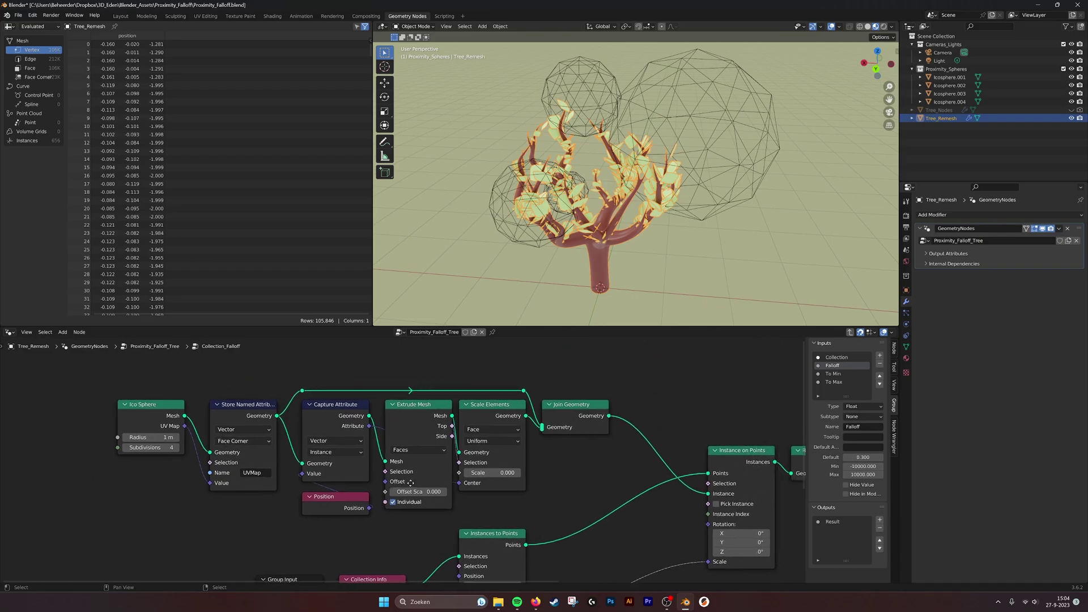
scroll(414, 483, "down", 1)
middle_click_drag(213, 410, 207, 402)
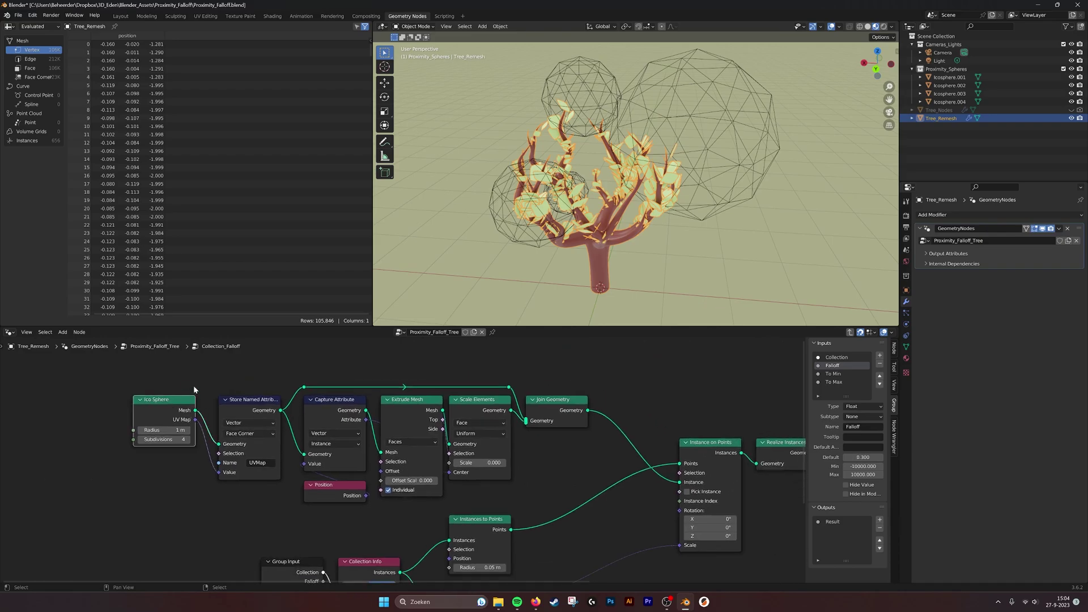
scroll(203, 406, "down", 1)
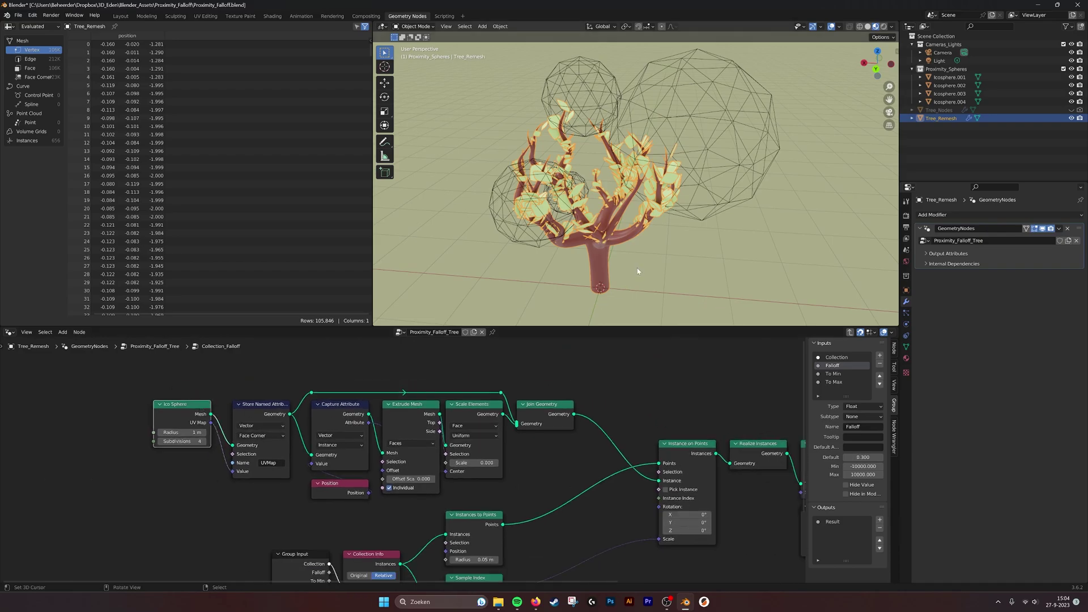
Step: Examine the Capture Attribute, Extrude Mesh, Scale Elements and Join Geometry nodes that follow the Ico Sphere
middle_click_drag(682, 262, 680, 244)
middle_click_drag(496, 475, 476, 436)
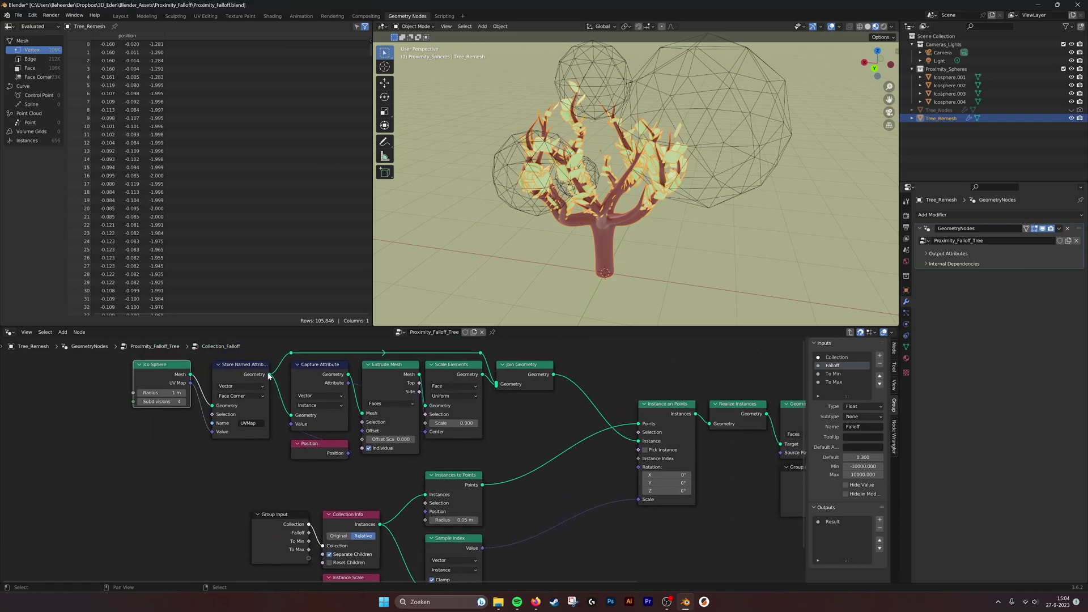
left_click(327, 367)
middle_click_drag(324, 412, 327, 423)
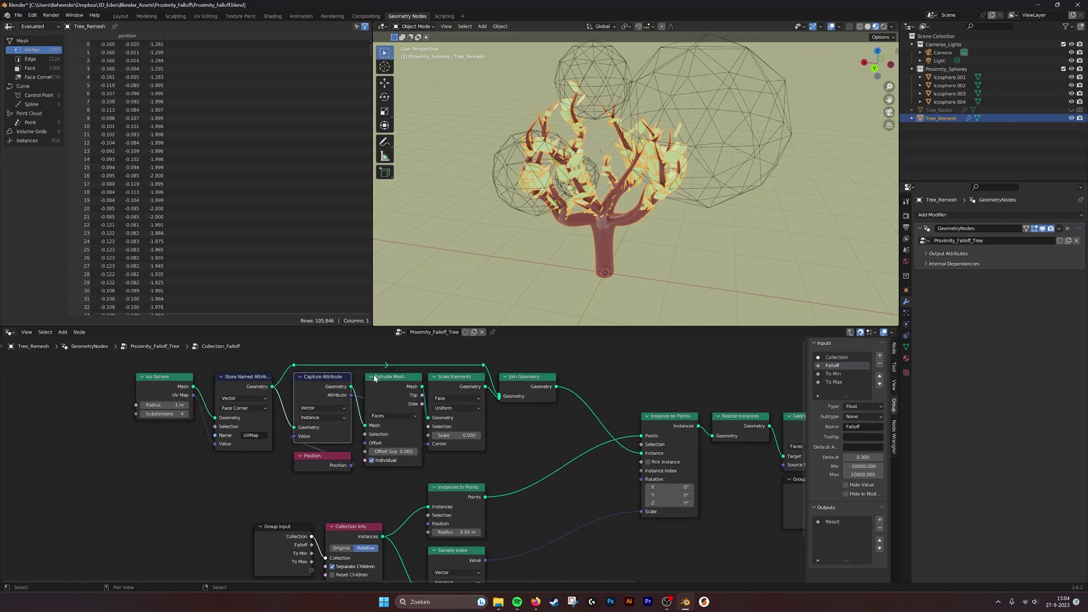
middle_click_drag(406, 383, 379, 381)
left_click(374, 376)
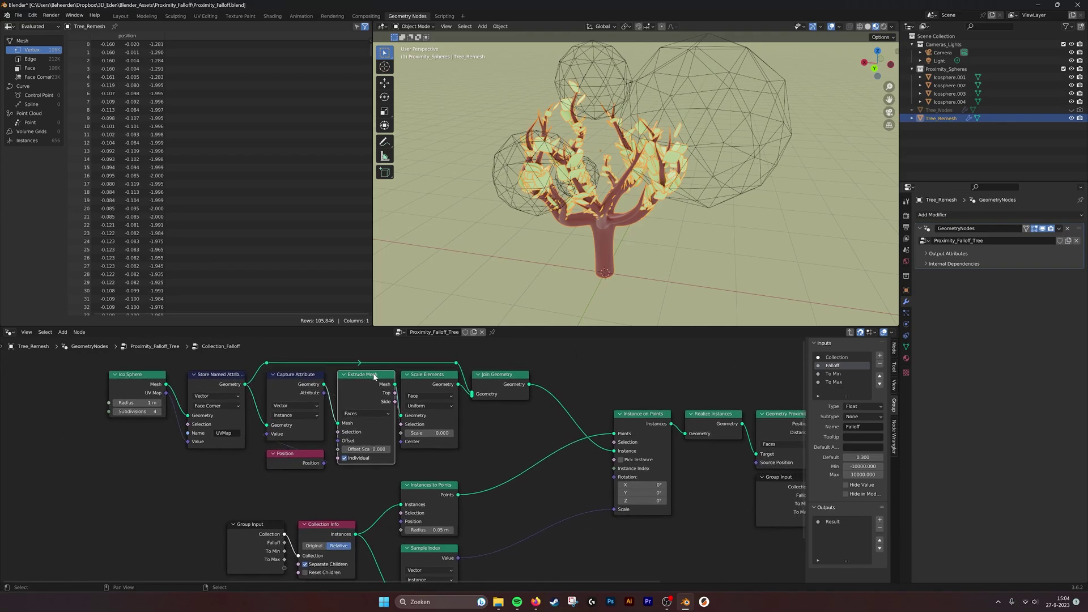
left_click(433, 376)
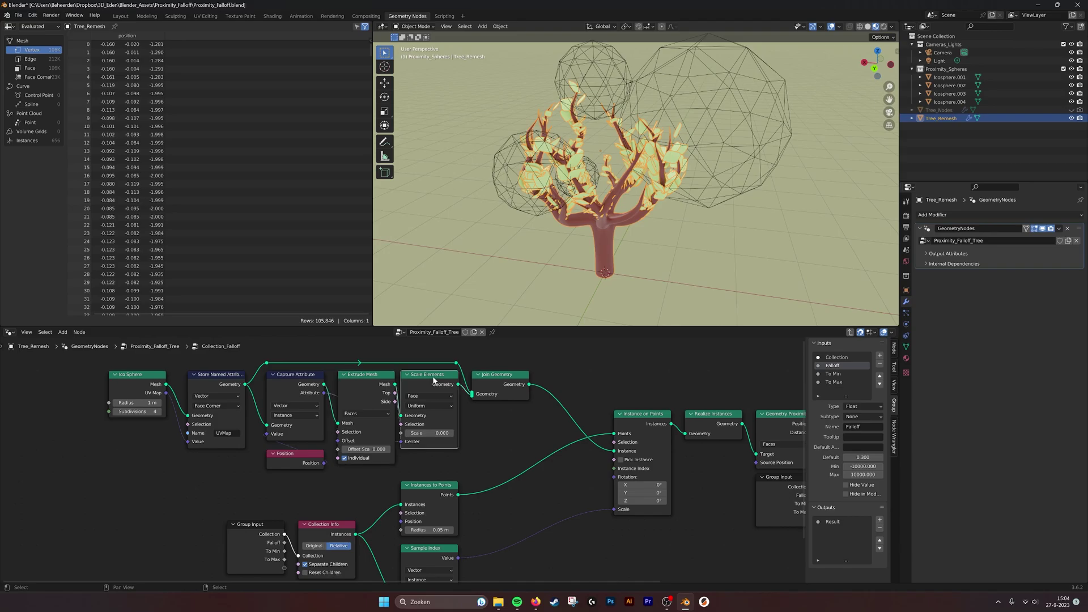
left_click(500, 376)
Step: Add a Viewer node above Instance on Points, connect the Join Geometry output to it, and activate the preview
middle_click_drag(582, 359, 543, 380)
key("shift+a")
left_click(594, 347)
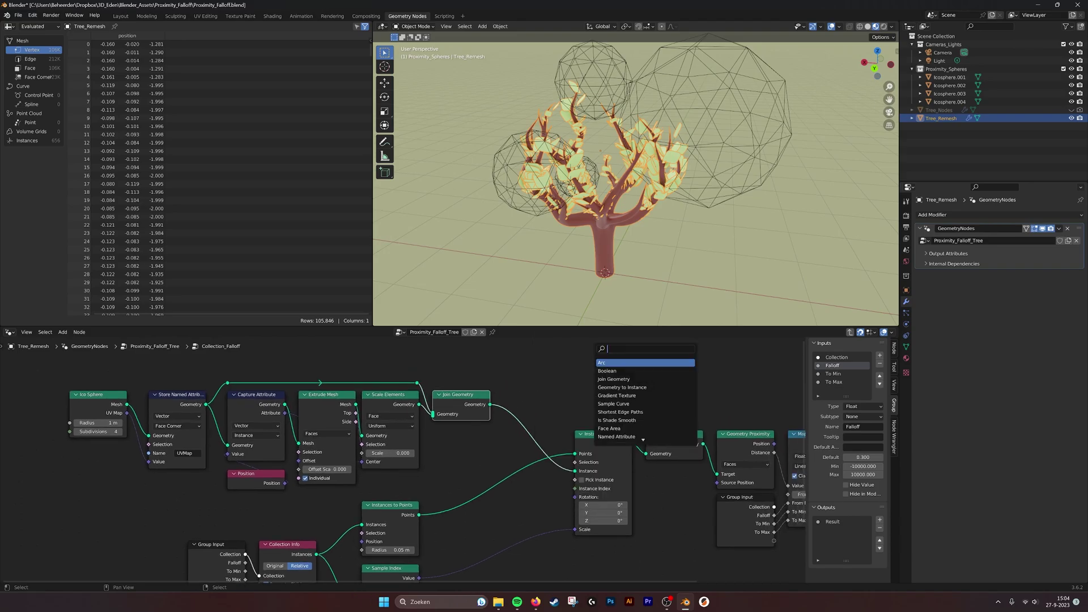
type("viewer")
key("Return")
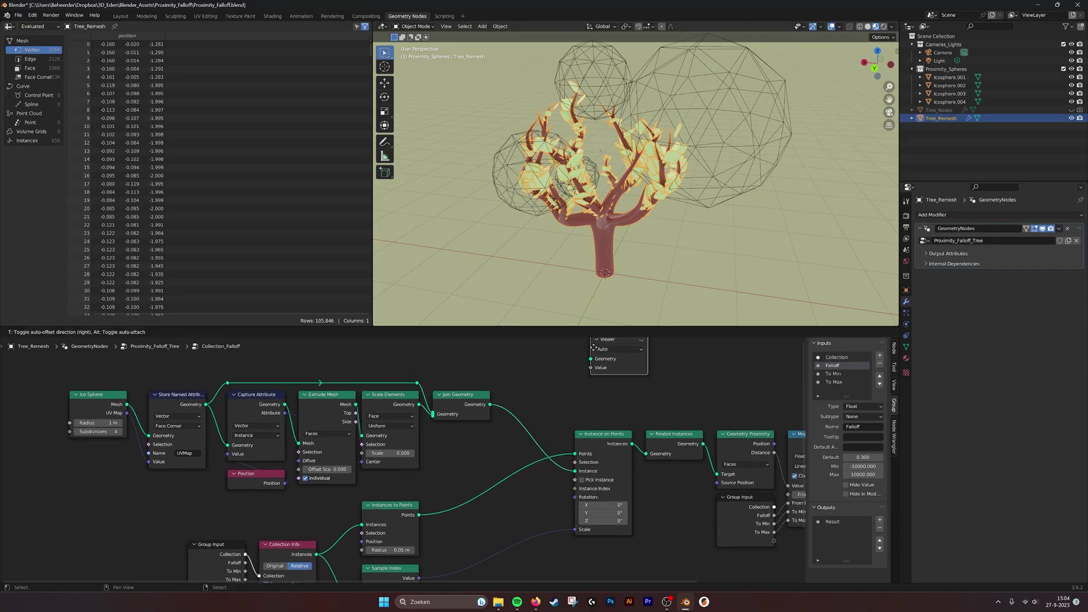
left_click(546, 379)
left_click_drag(492, 404, 543, 390)
left_click(594, 371)
Step: Hide the Proximity_Spheres collection and switch the viewport to wireframe shading
middle_click_drag(662, 120, 642, 108)
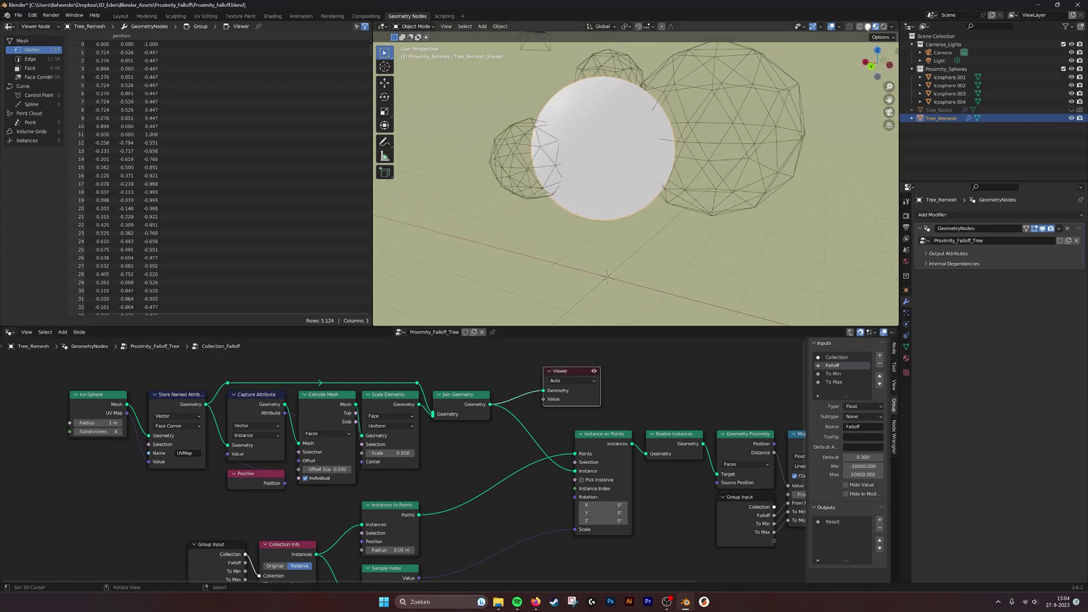
left_click(1064, 68)
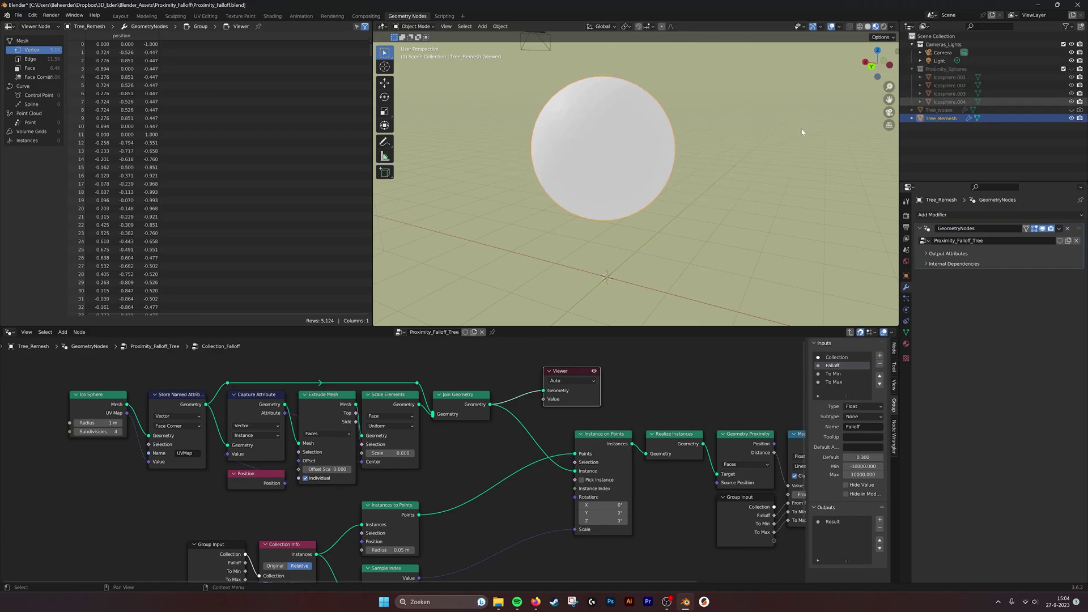
scroll(851, 45, "up", 1)
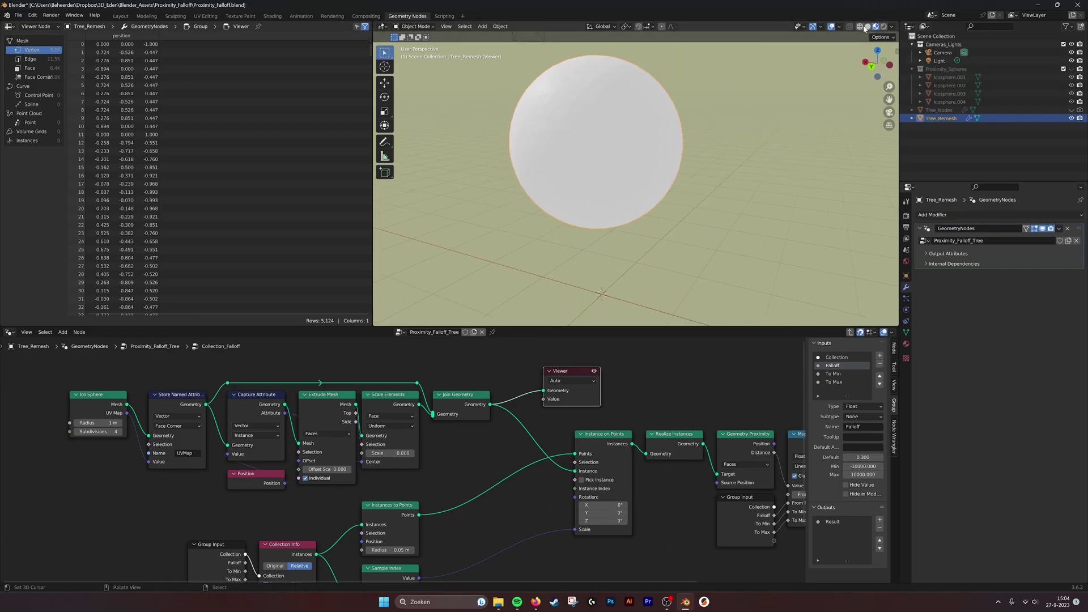
left_click(859, 26)
Step: Examine the previewed ico sphere's inner wireframe, where the extruded faces run to its center
mouse_move(645, 133)
middle_mouse_down()
mouse_move(648, 121)
mouse_move(671, 121)
mouse_move(651, 121)
mouse_move(658, 128)
middle_mouse_up()
middle_click_drag(652, 474, 586, 462)
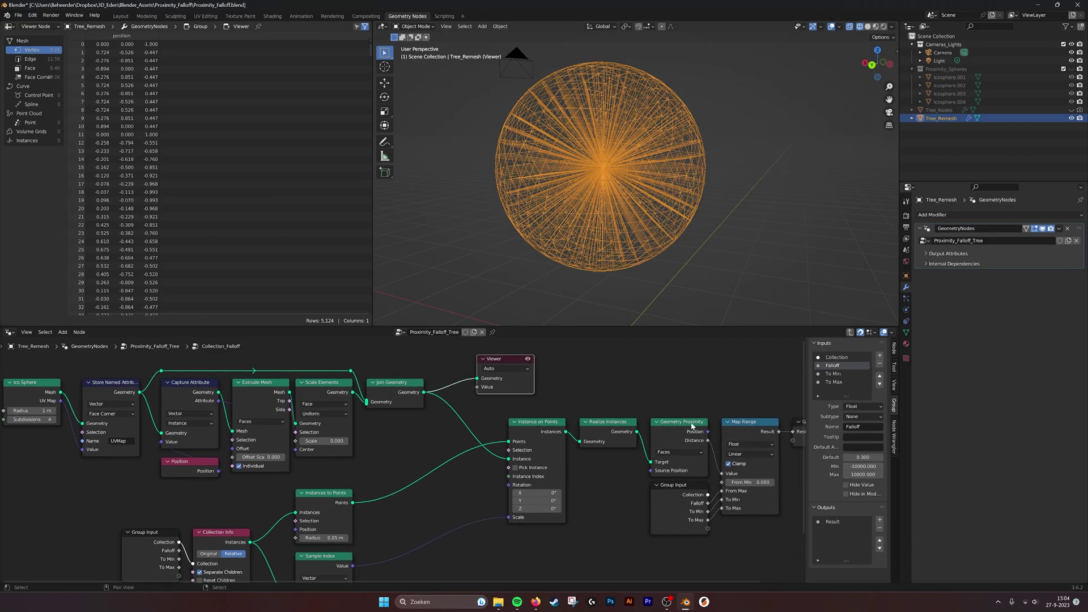
scroll(627, 232, "up", 3)
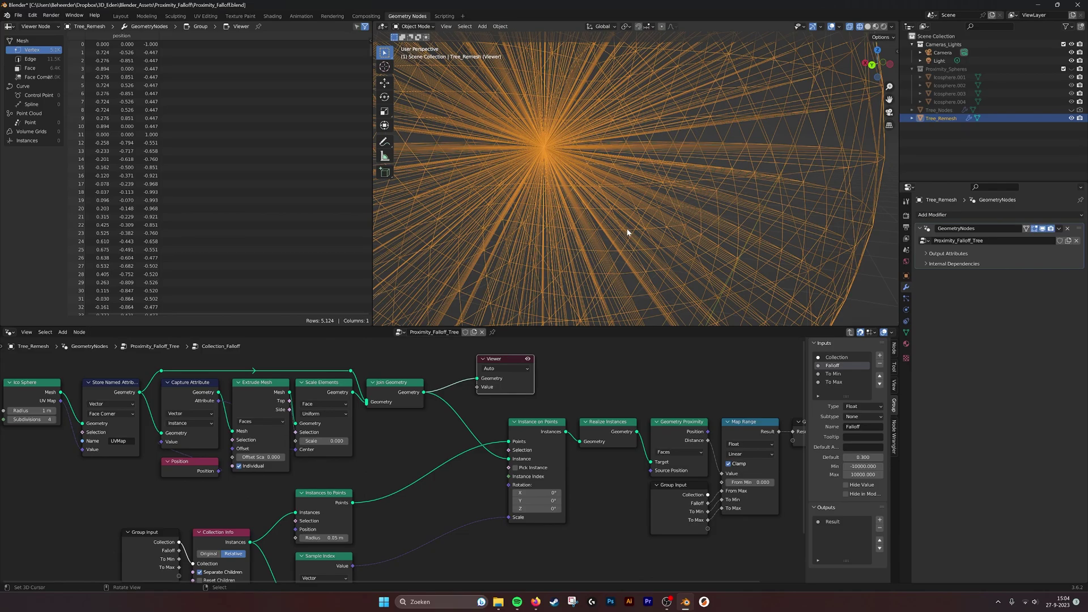
middle_click_drag(627, 232, 763, 112)
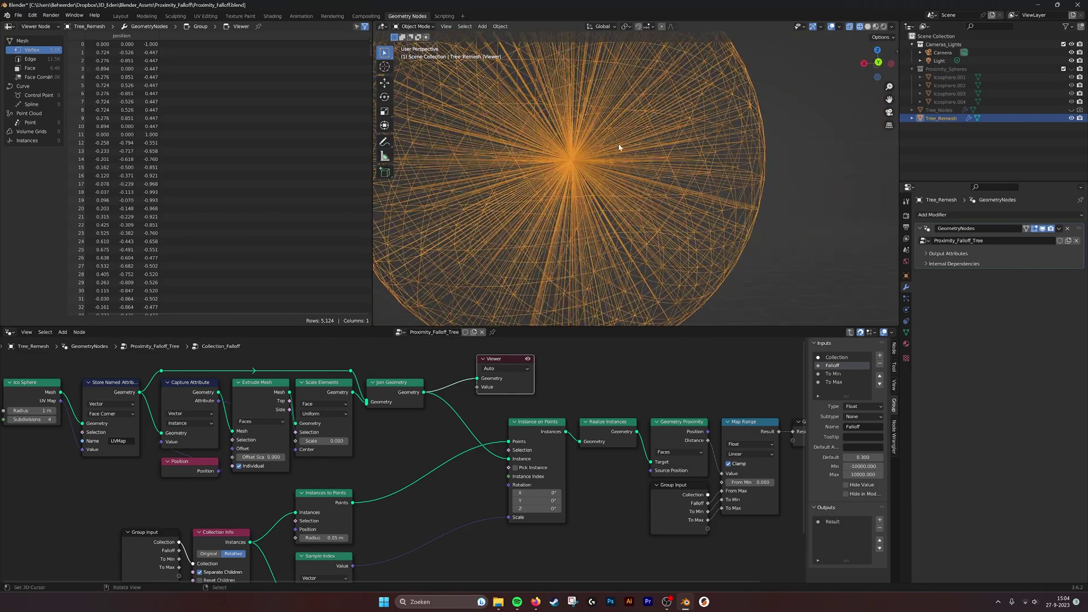
scroll(624, 199, "down", 3)
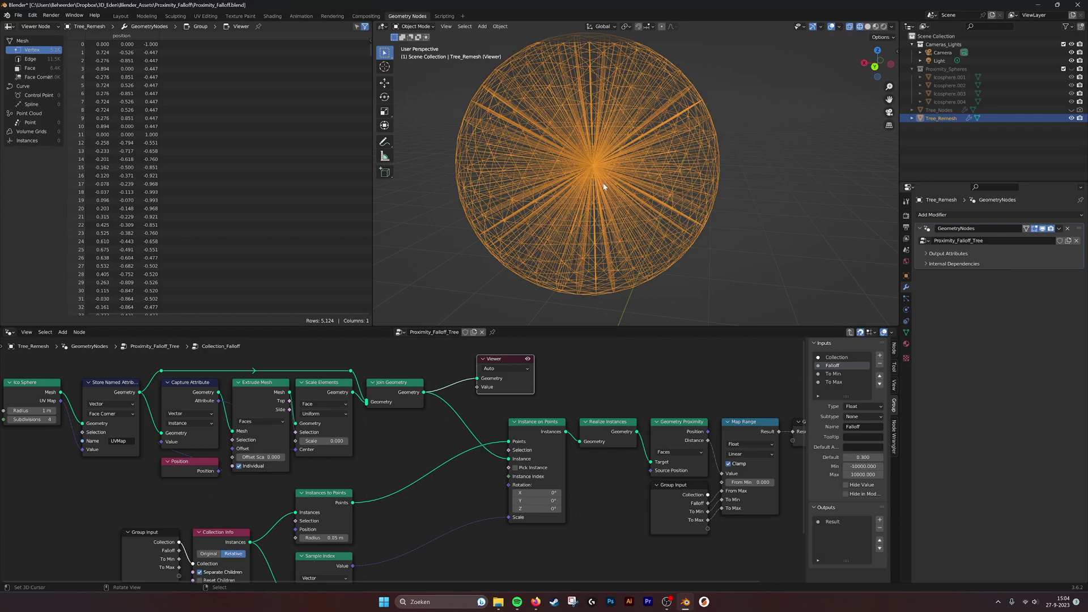
scroll(641, 176, "down", 1)
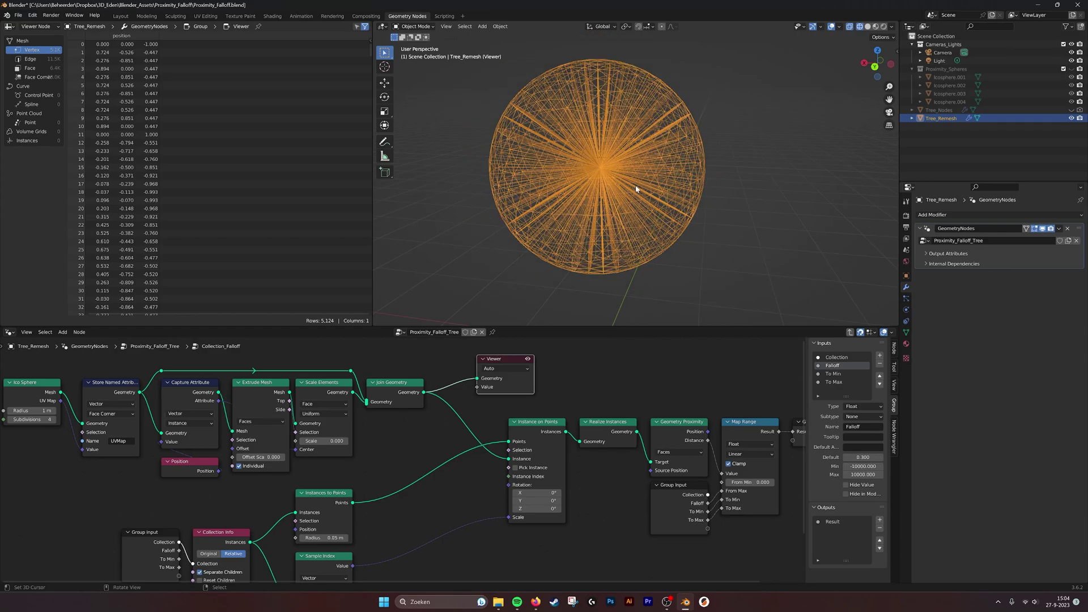
Step: Connect the Instances to Points output to the Viewer node and show the Proximity_Spheres collection again
middle_click_drag(420, 397, 433, 401)
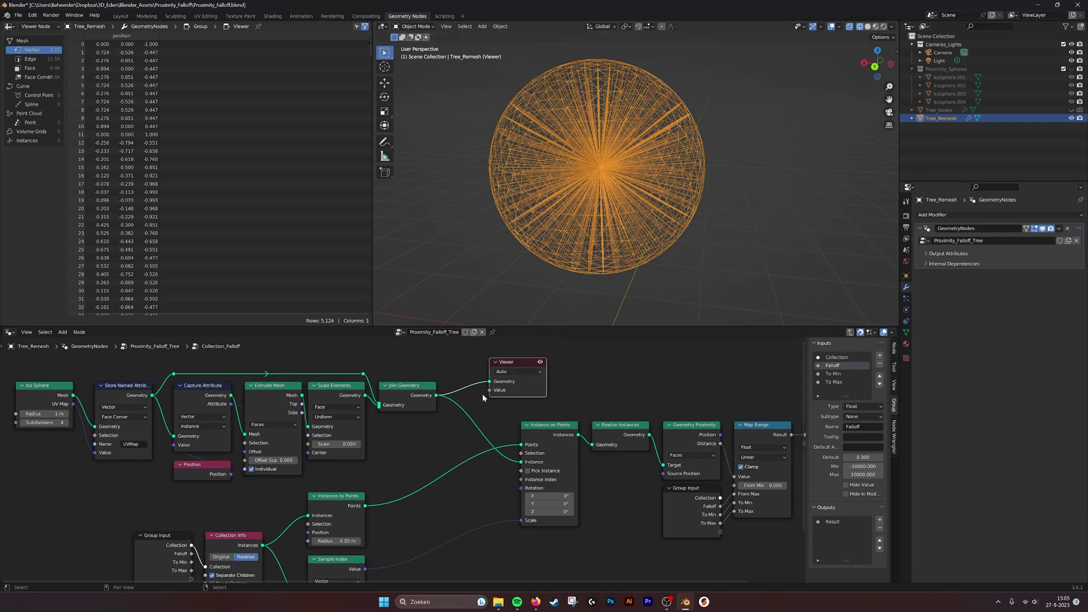
middle_click_drag(400, 465, 405, 454)
left_click_drag(369, 495, 493, 371)
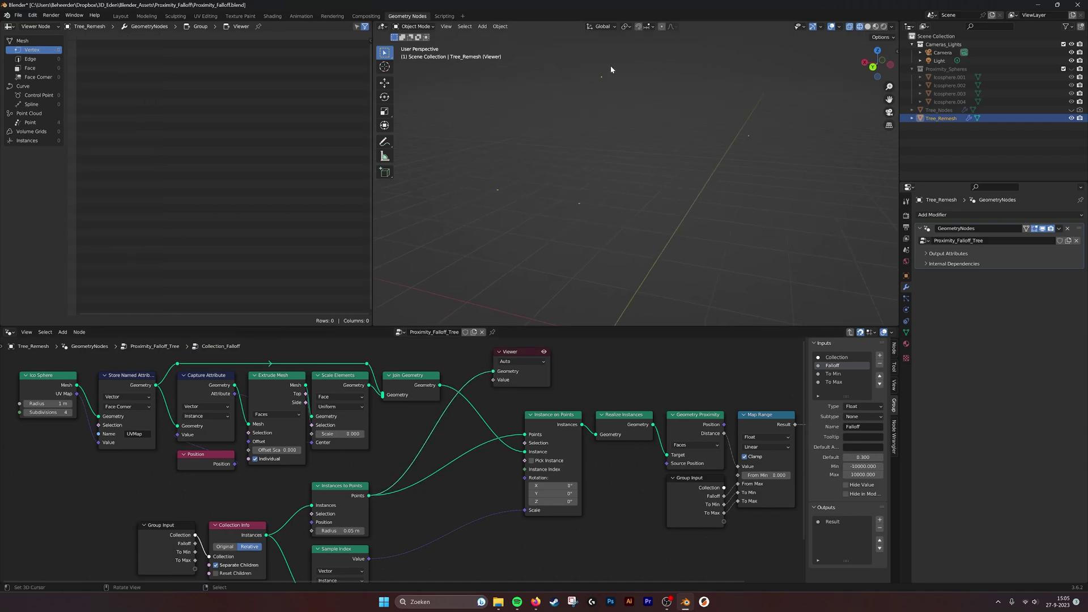
left_click(1071, 68)
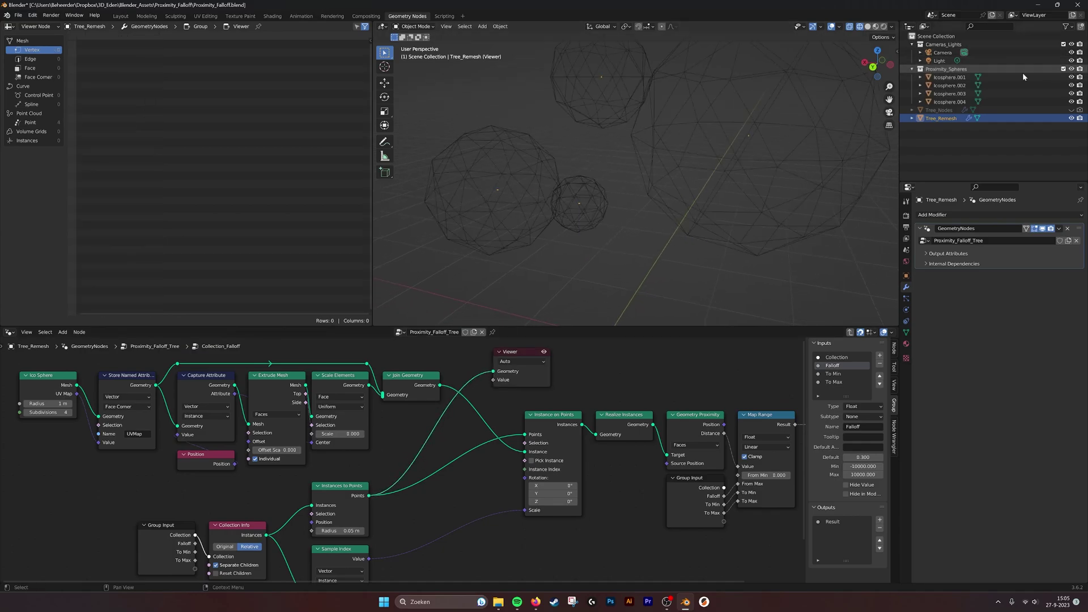
middle_click_drag(694, 121, 721, 132)
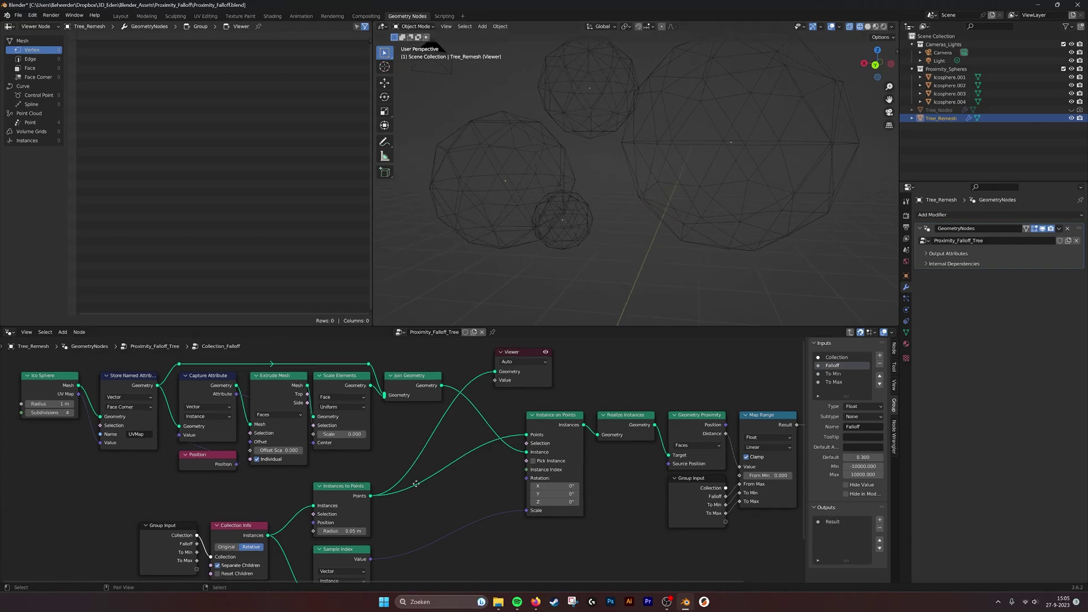
Step: Examine the Group Input, Collection Info, Instances to Points, Sample Index, Instance Scale and Index nodes
middle_click_drag(401, 488, 461, 430)
left_click(240, 478)
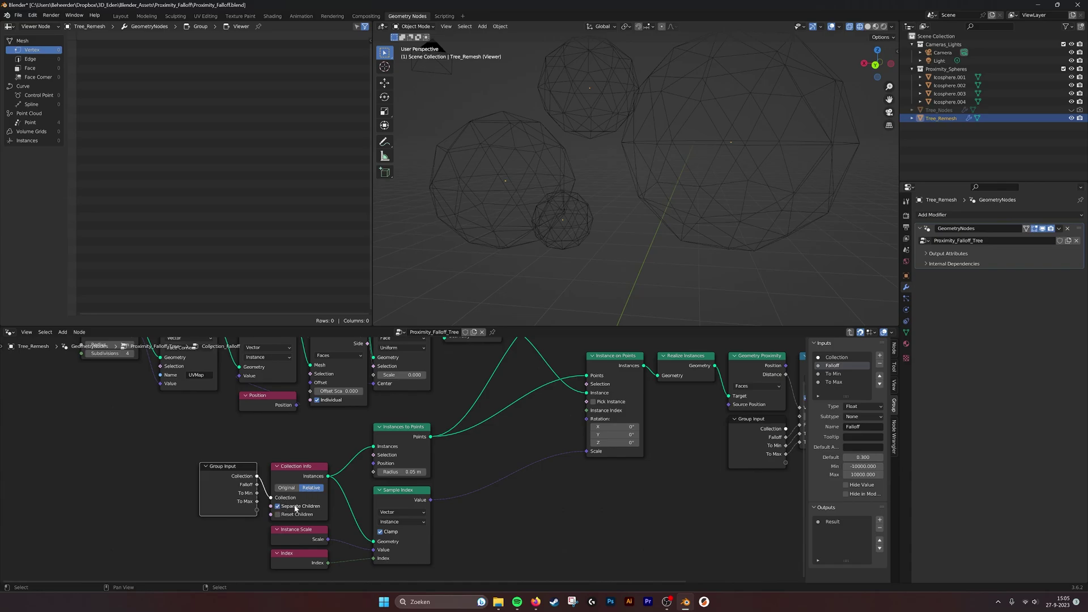
middle_click_drag(450, 464, 408, 459)
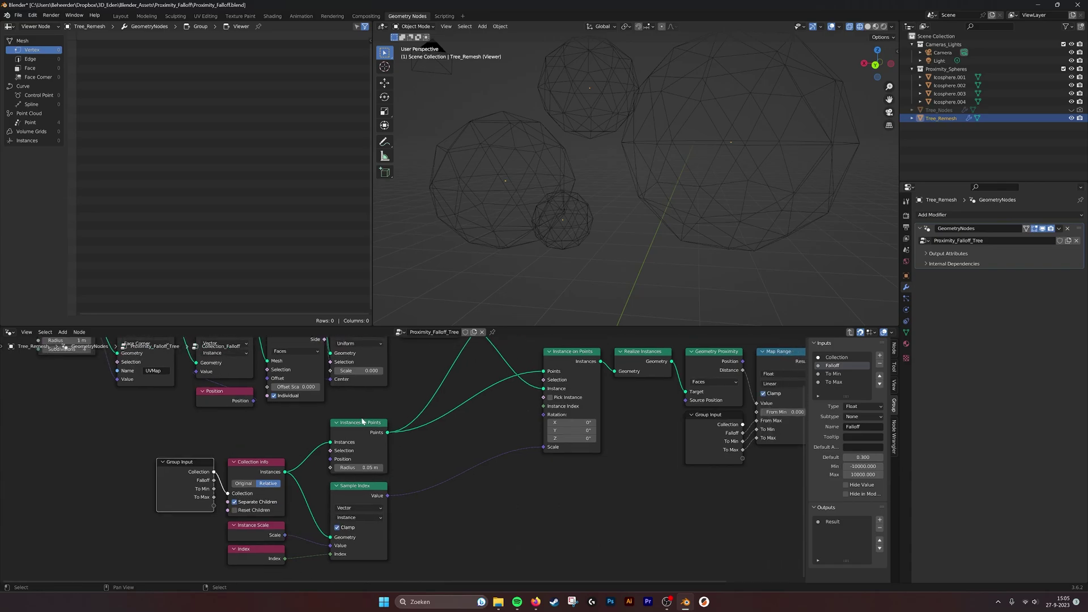
left_click(358, 424)
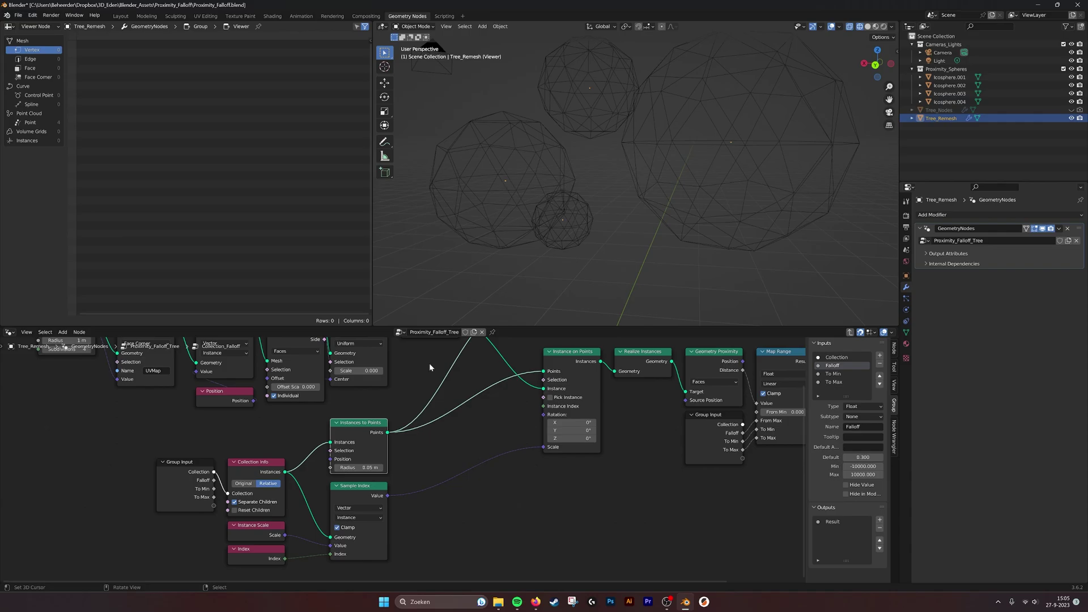
mouse_move(417, 421)
middle_mouse_down()
mouse_move(415, 432)
mouse_move(423, 411)
middle_mouse_up()
middle_click_drag(355, 472, 374, 456)
left_click(383, 459)
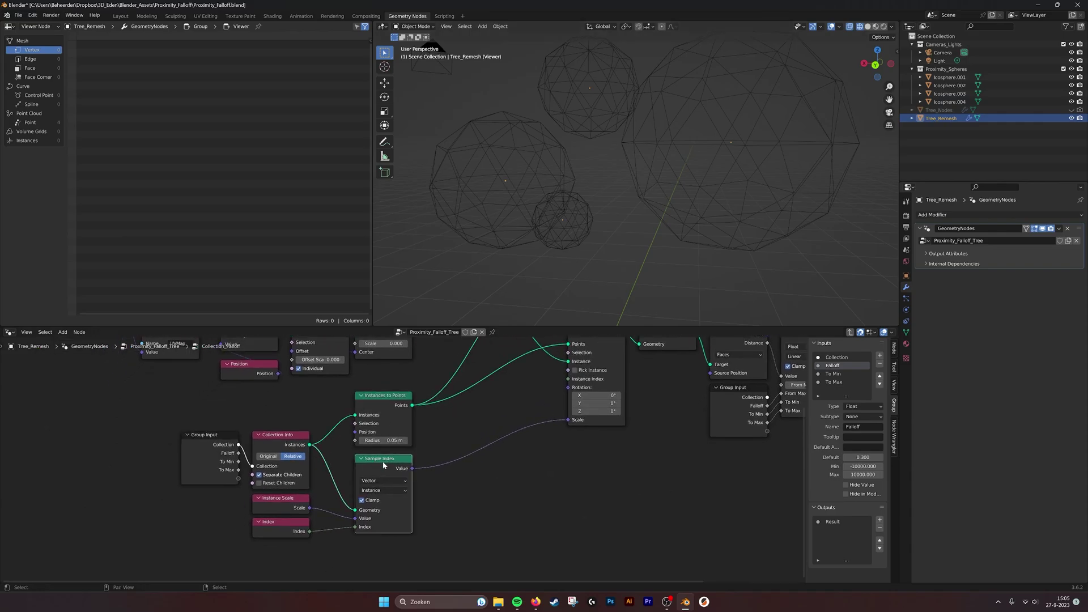
left_click(288, 505)
left_click(282, 530)
Step: Reposition the Viewer node above Realize Instances and feed it the Instance on Points output to inspect the instanced spheres
mouse_move(459, 436)
middle_mouse_down()
mouse_move(428, 471)
mouse_move(422, 448)
mouse_move(414, 463)
middle_mouse_up()
scroll(453, 444, "down", 1)
scroll(427, 470, "up", 1)
scroll(496, 489, "up", 2)
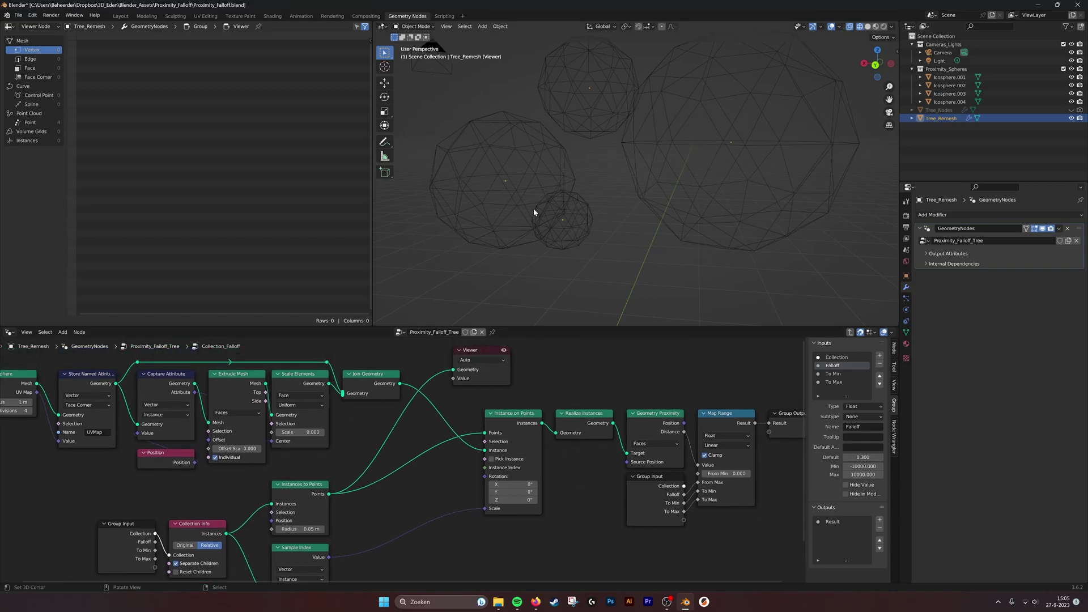
left_click_drag(474, 350, 576, 350)
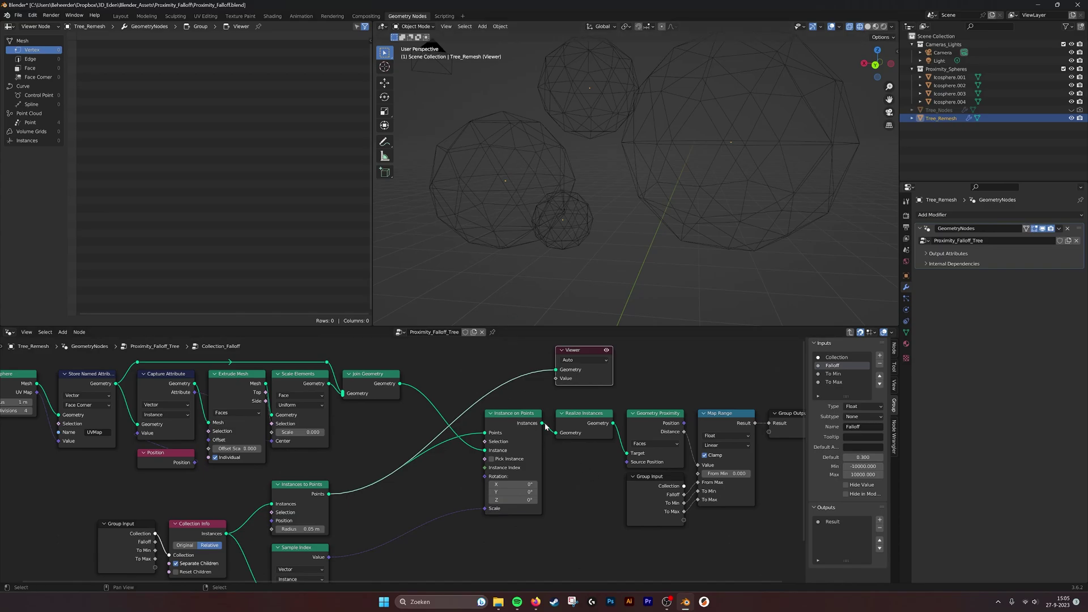
left_click_drag(542, 423, 630, 350)
scroll(708, 147, "down", 2)
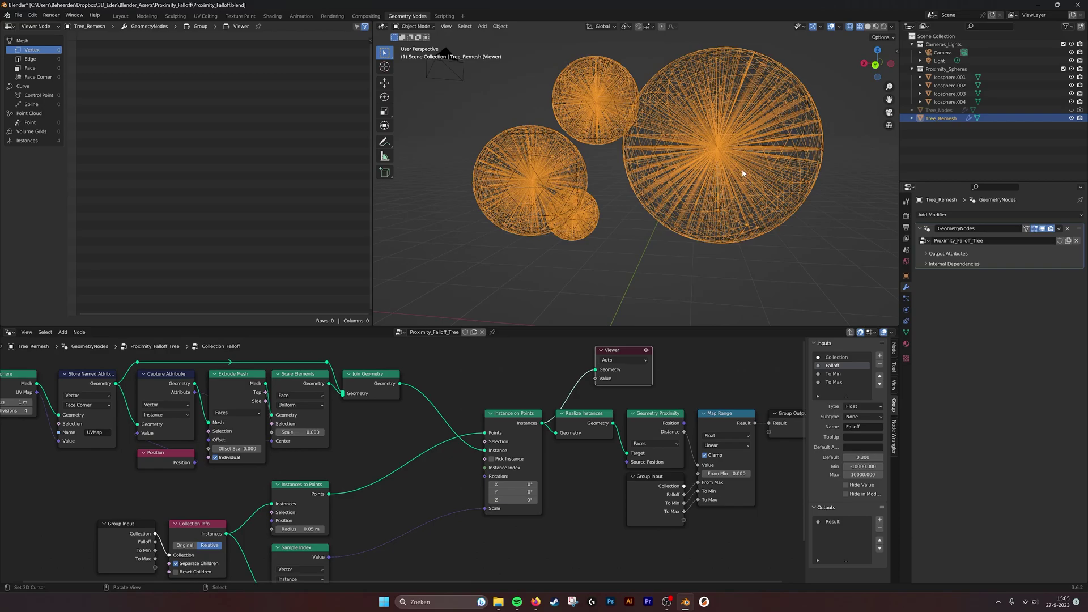
scroll(743, 169, "up", 2)
middle_click_drag(747, 152, 710, 102)
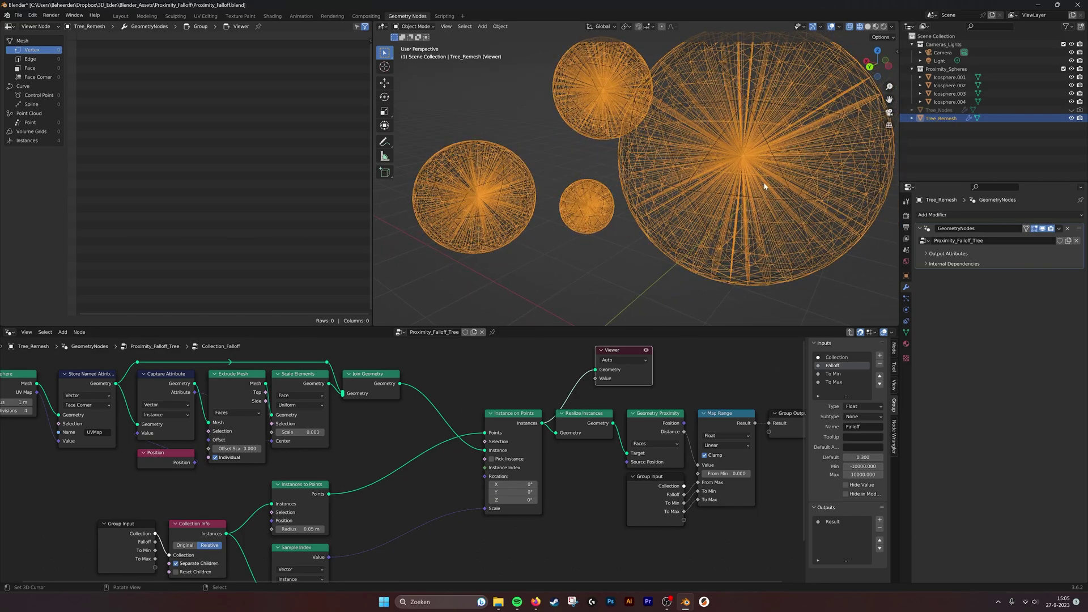
middle_click_drag(765, 185, 761, 203)
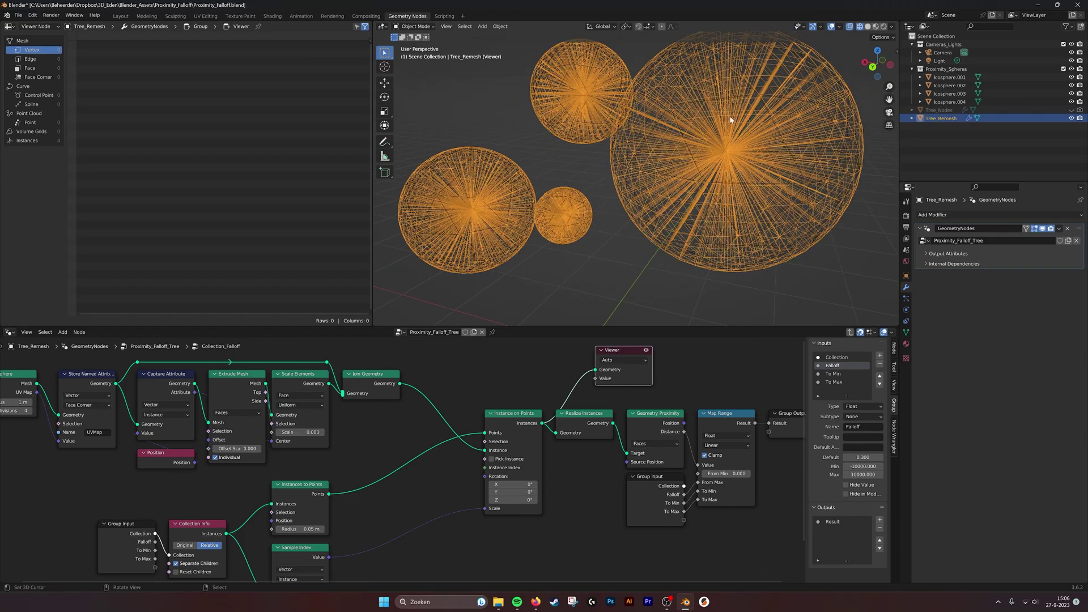
Step: Move the Viewer node above Group Output and feed it the Realize Instances geometry to inspect the realized spheres
left_click(660, 415)
middle_click_drag(682, 429, 563, 429)
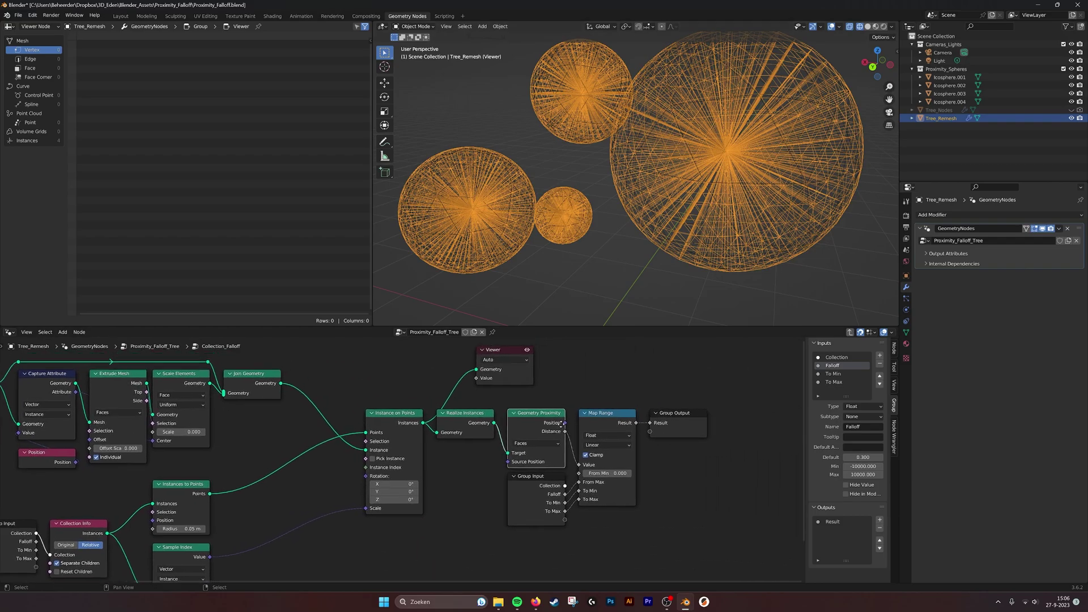
left_click_drag(496, 352, 678, 360)
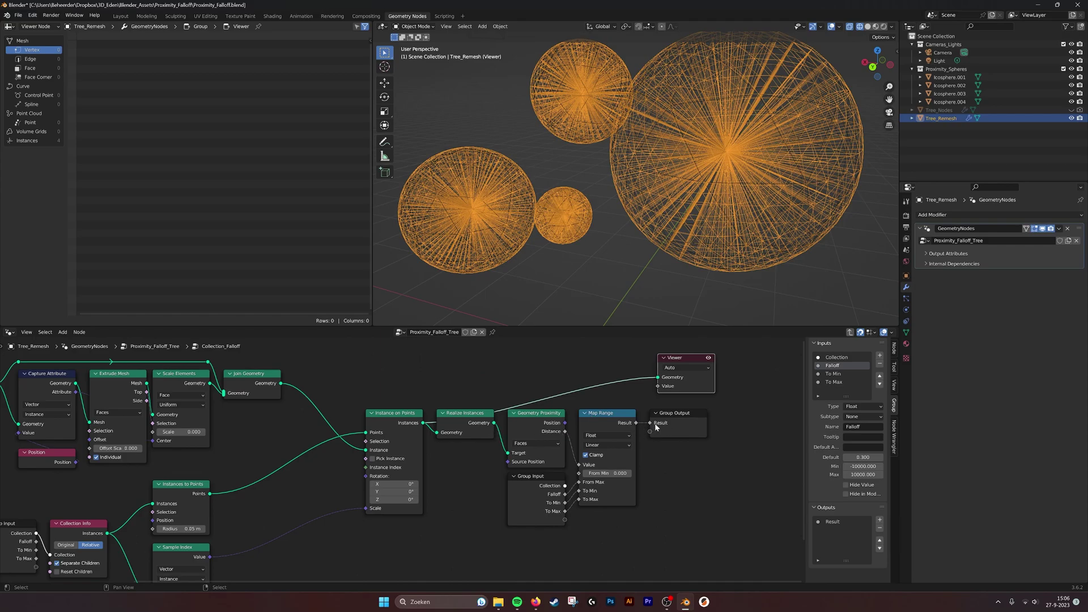
left_click_drag(495, 422, 685, 363)
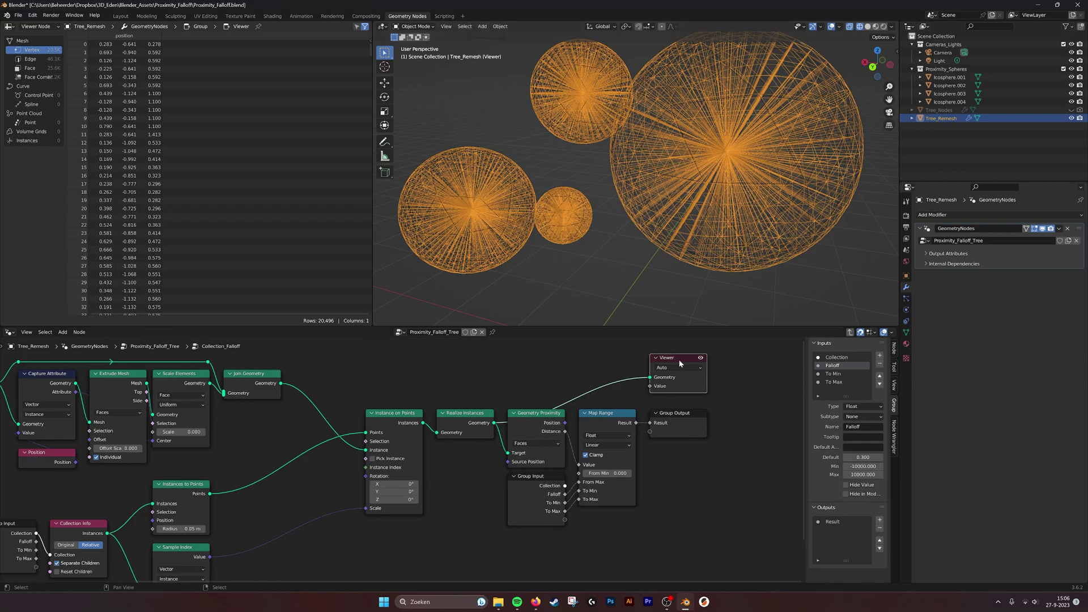
Step: Delete the Viewer node from the Collection_Falloff group and return to the parent Proximity_Falloff_Tree nodes
key("x")
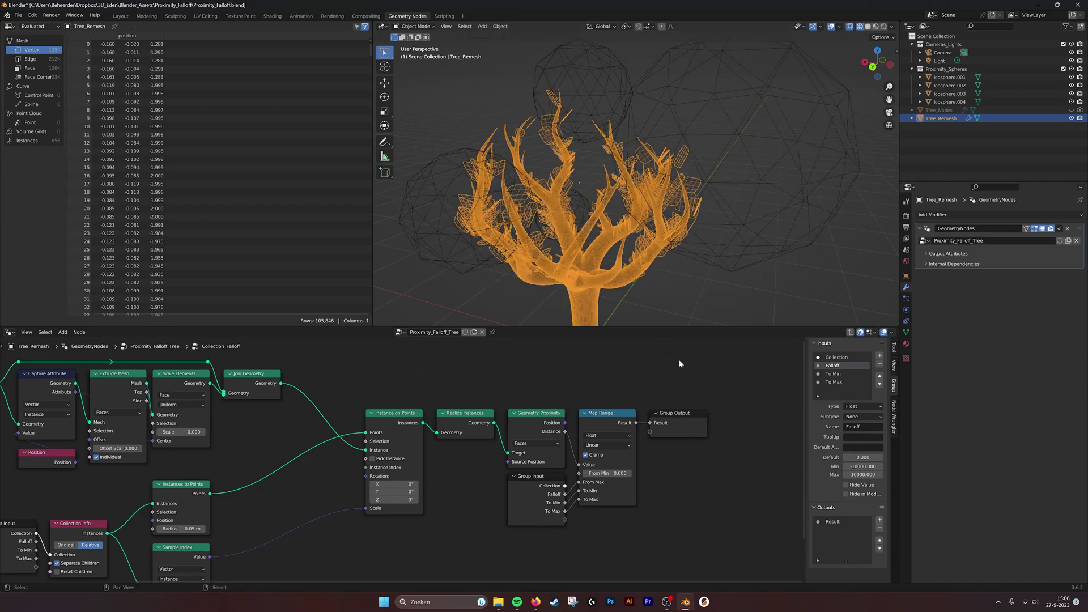
left_click(850, 333)
middle_click_drag(649, 220, 737, 170)
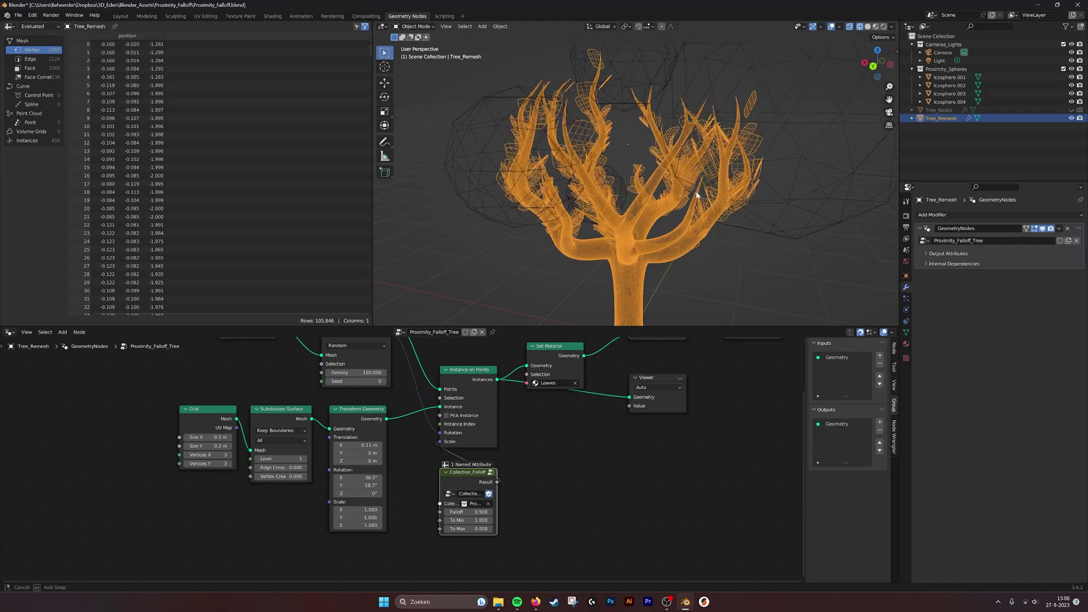
Step: Switch the viewport to Material Preview shading and inspect the leaves growing around the proximity spheres
left_click(818, 151)
middle_click_drag(818, 151, 777, 182)
left_click(868, 26)
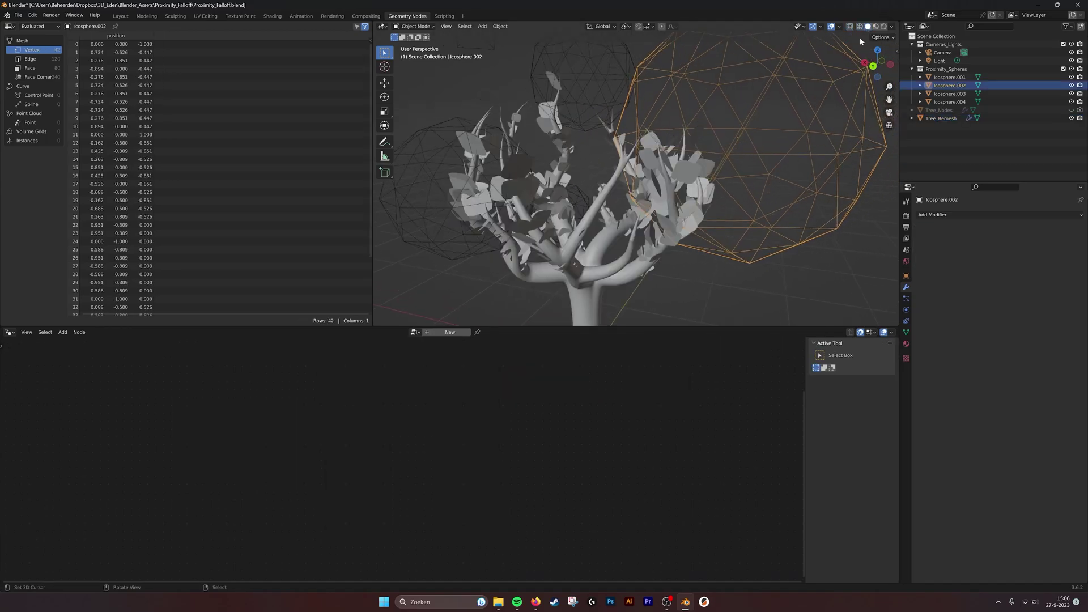
left_click(876, 27)
middle_click_drag(762, 145, 782, 185)
left_click(733, 188)
scroll(730, 136, "up", 2)
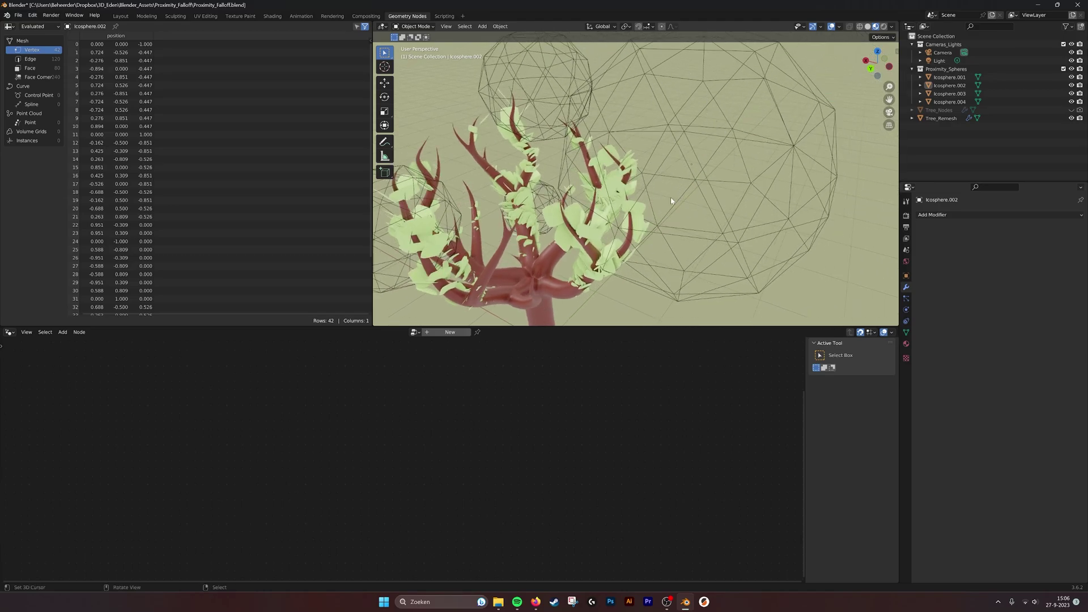
middle_click_drag(649, 195, 621, 209)
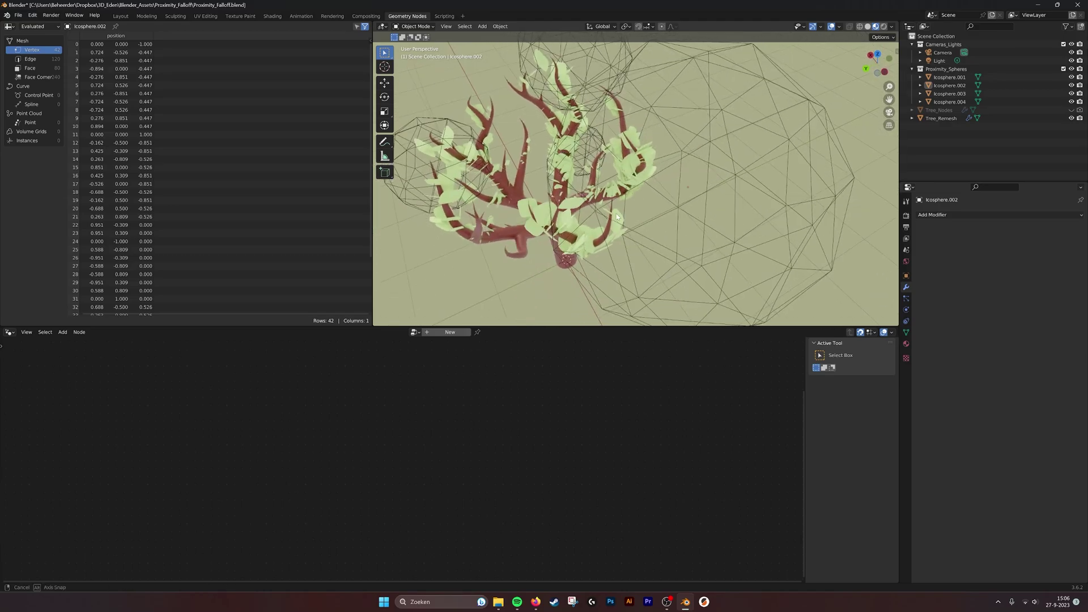
scroll(629, 181, "up", 2)
middle_click_drag(657, 143, 731, 155)
scroll(650, 170, "down", 3)
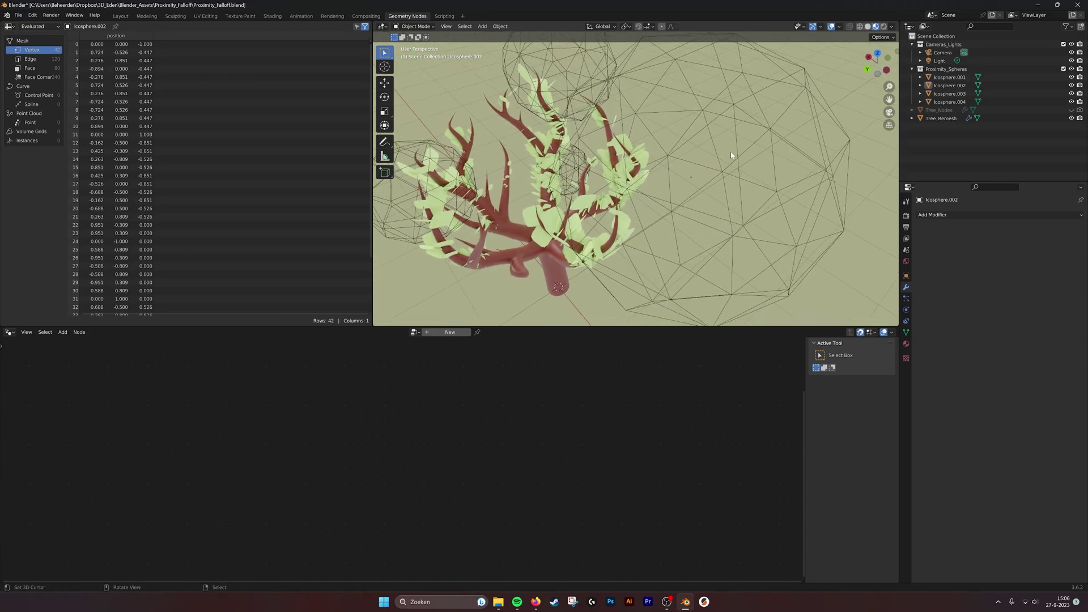
Step: Inside the tree's Collection_Falloff group, connect the Ico Sphere mesh directly to the Instance input of Instance on Points
left_click(785, 227)
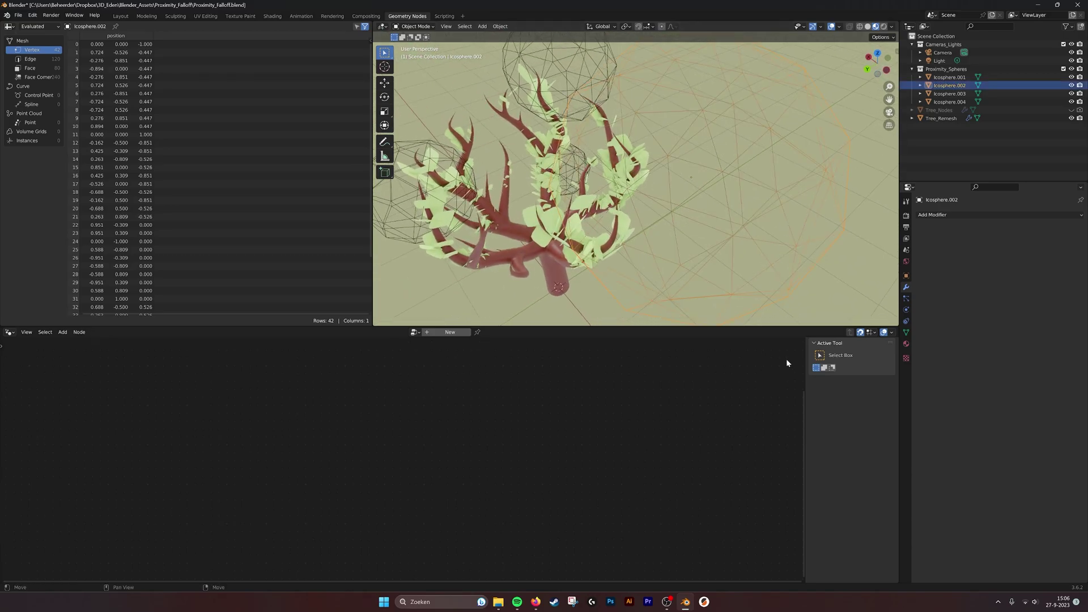
left_click(549, 270)
scroll(542, 459, "up", 3)
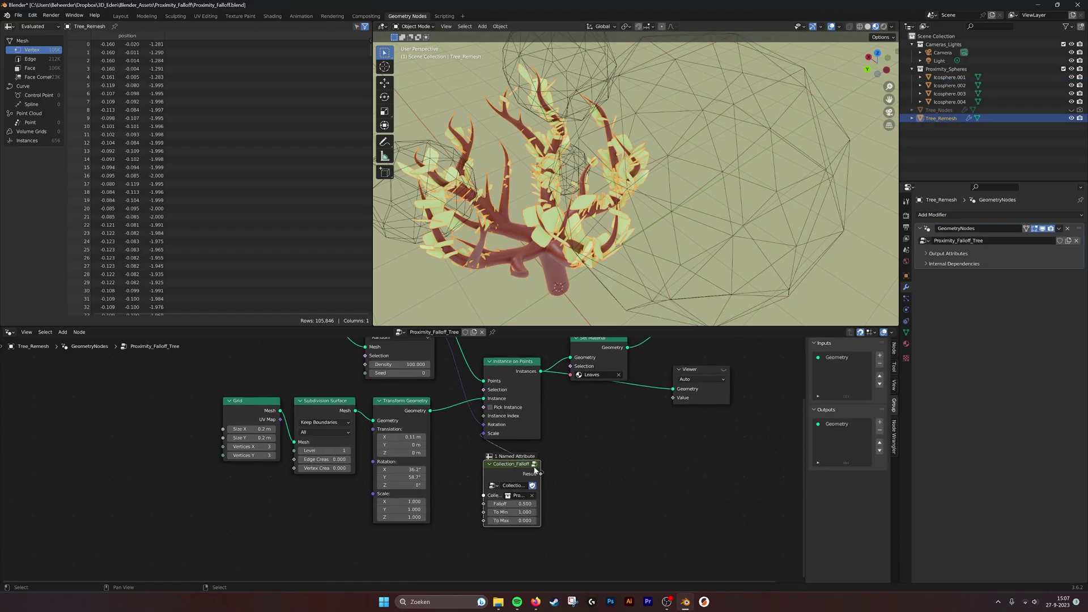
left_click(534, 463)
scroll(280, 399, "up", 2)
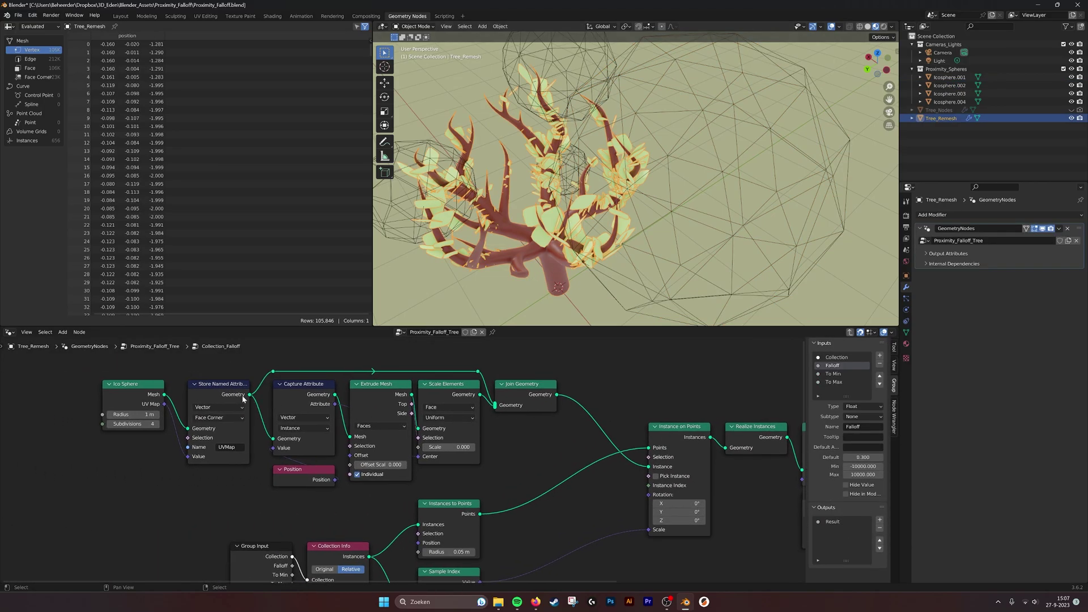
left_click_drag(164, 395, 646, 467)
Step: Scale the large proximity sphere Icosphere.002 up by a factor of 1.286
middle_click_drag(683, 195, 699, 174)
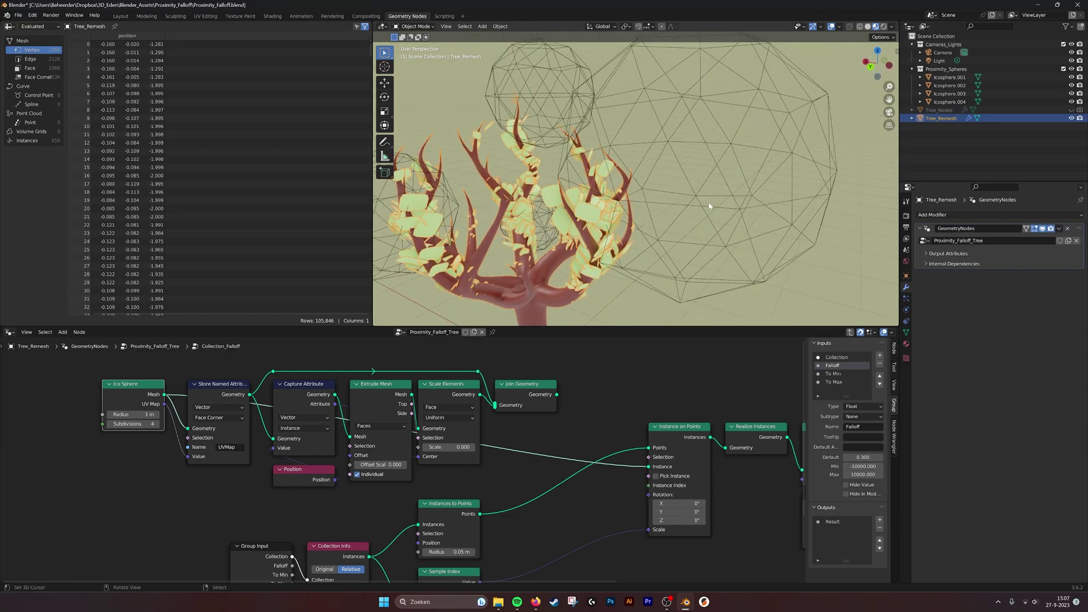
left_click(743, 205)
key("s")
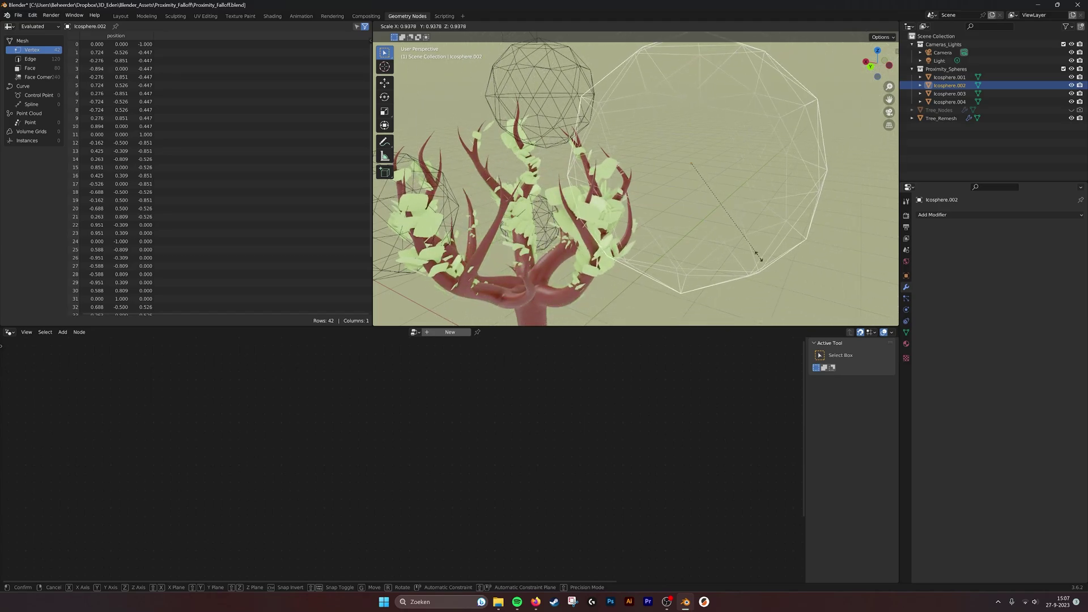
left_click(796, 282)
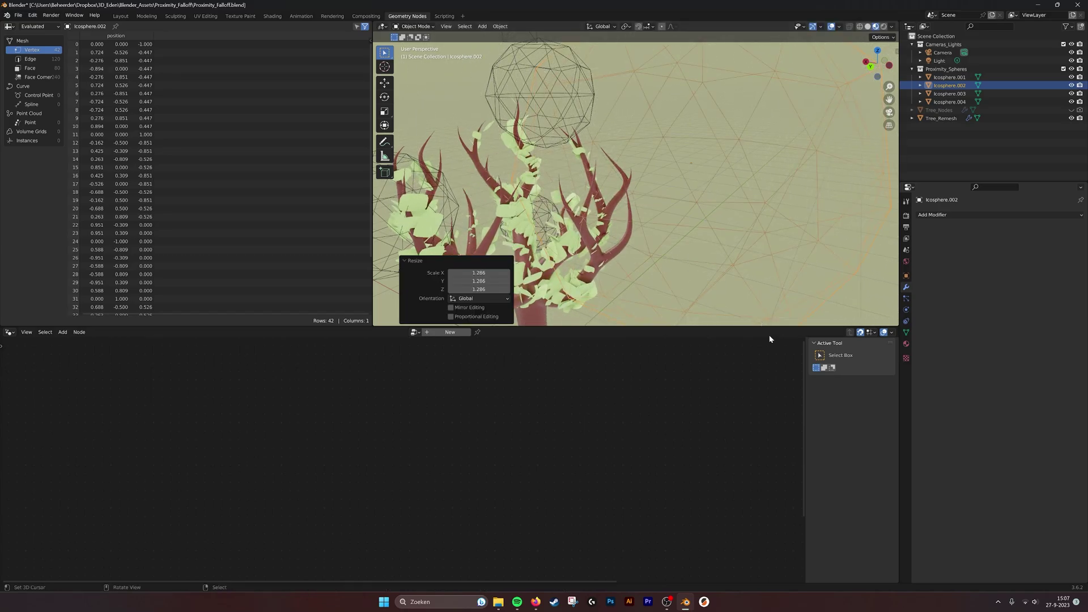
Step: Reopen the tree's Collection_Falloff group and reconnect the Join Geometry output to the Instance input of Instance on Points
left_click(531, 313)
middle_click_drag(516, 407, 530, 432)
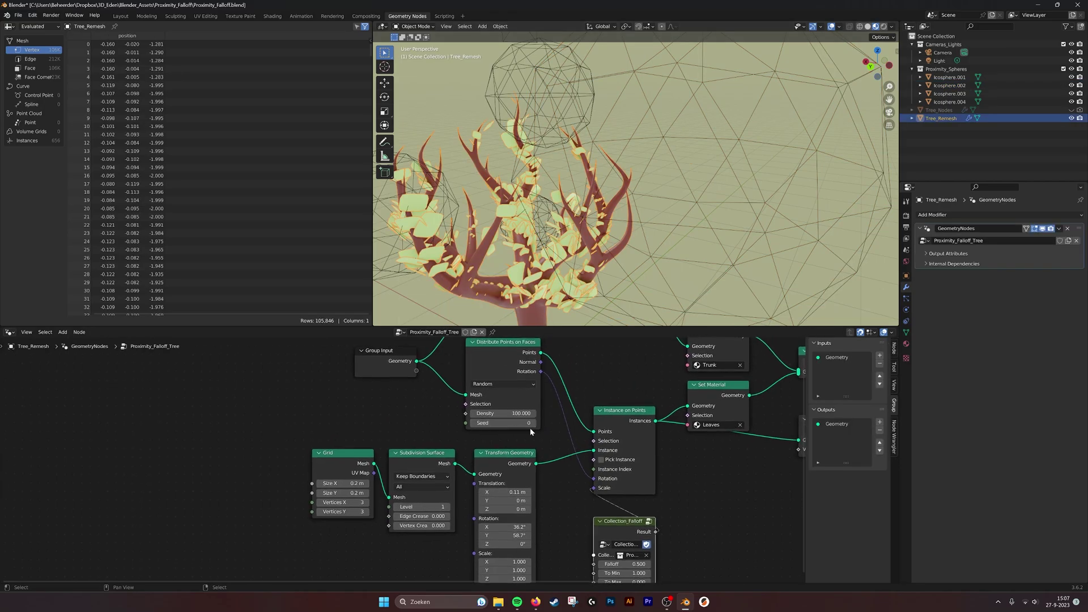
left_click(649, 522)
left_click_drag(557, 395, 651, 466)
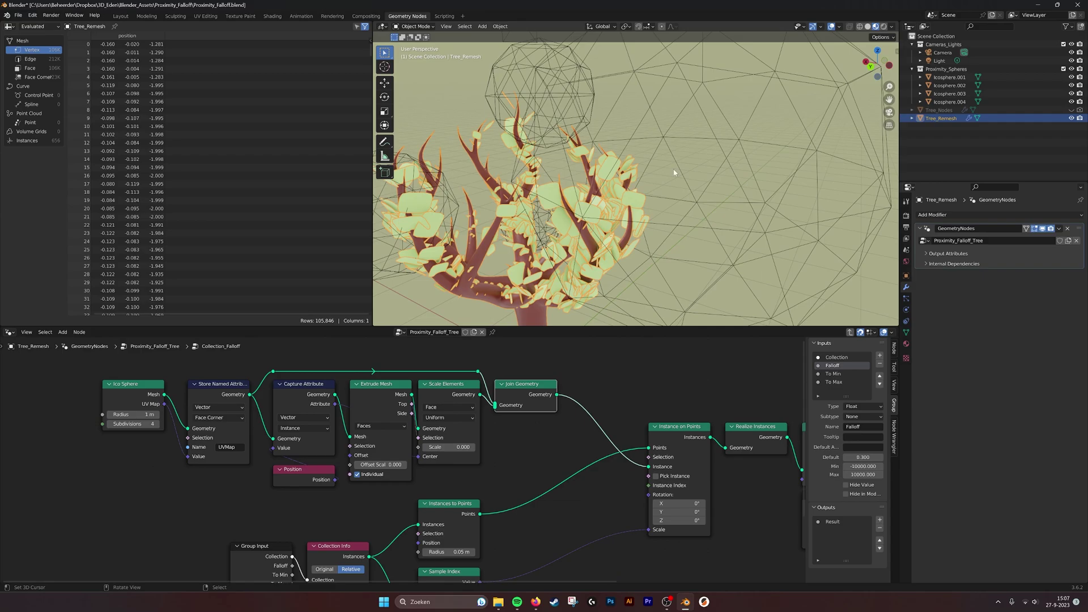
Step: Scale Icosphere.002 down by a factor of 0.685 and deselect it to inspect the whole tree
left_click(758, 190)
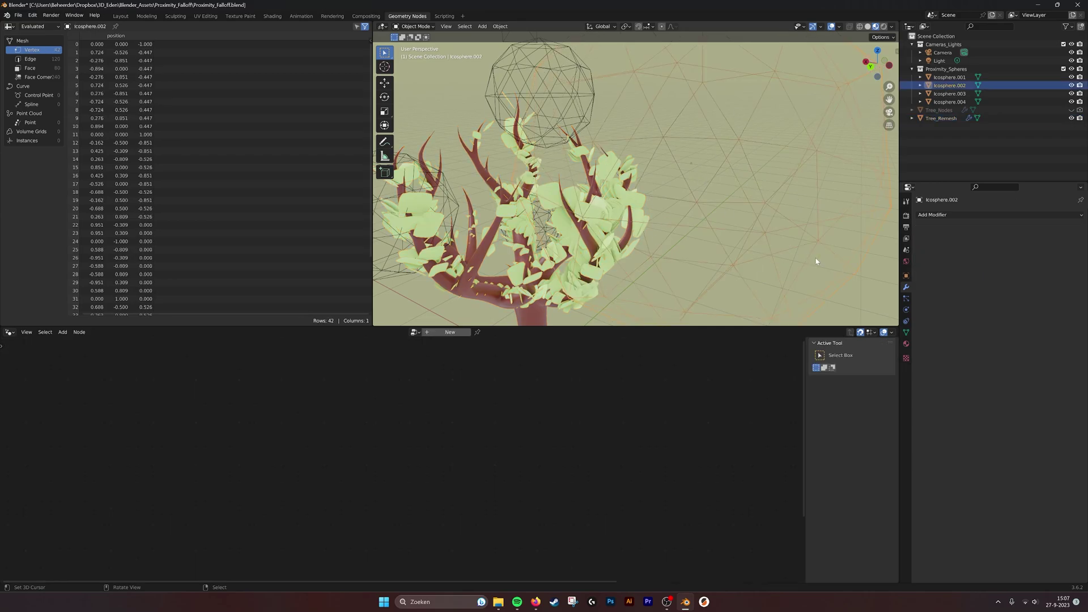
key("s")
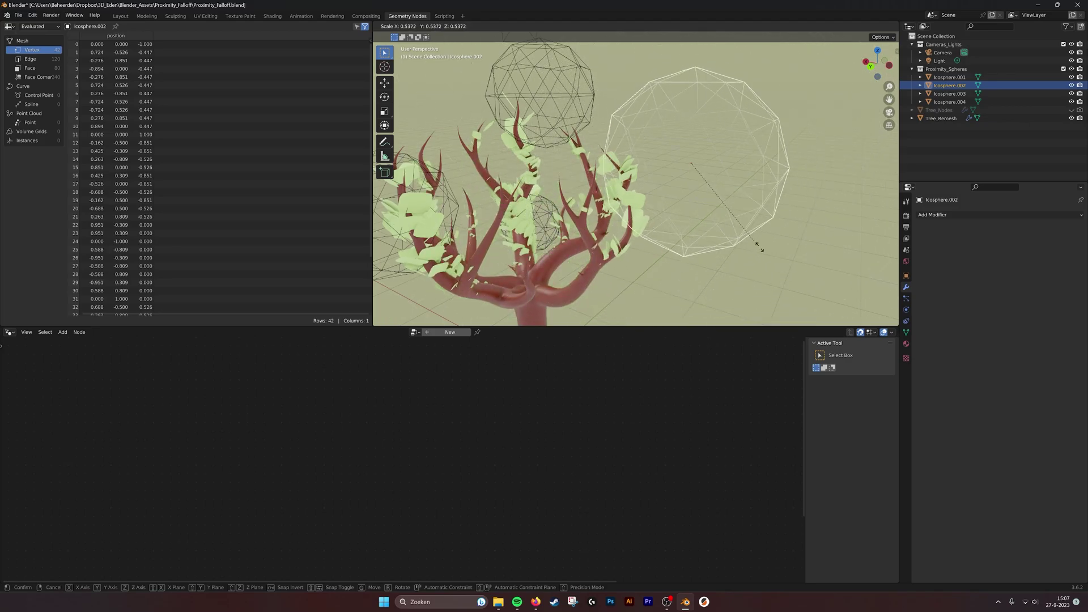
left_click(783, 264)
scroll(680, 246, "down", 3)
middle_click_drag(678, 245, 718, 241)
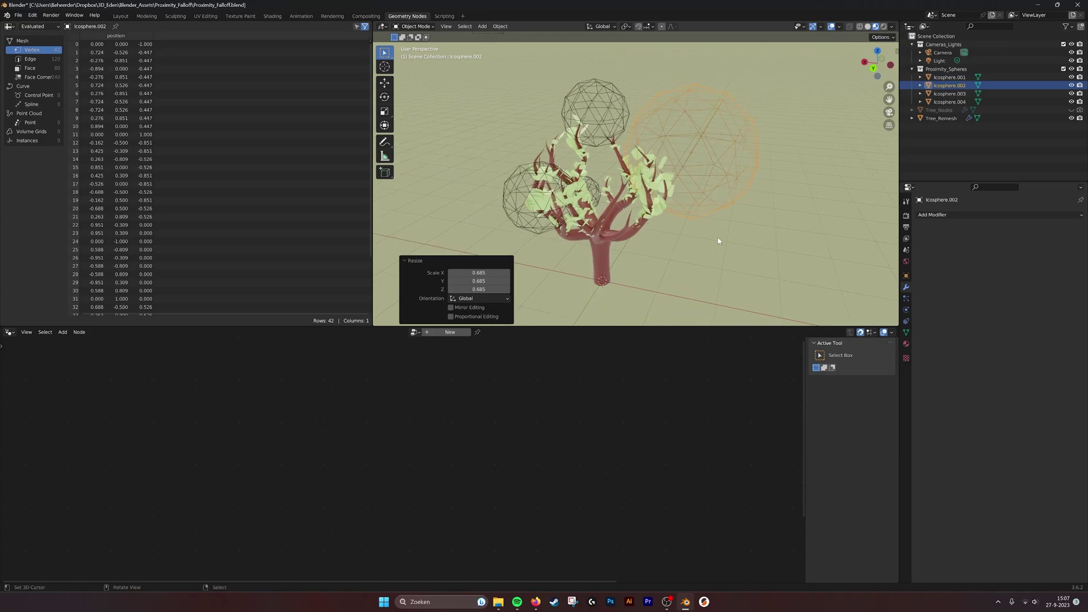
left_click(718, 241)
scroll(716, 241, "up", 1)
Step: Reopen the tree's Collection_Falloff group and examine its node chain through Geometry Proximity and Map Range
left_click(631, 246)
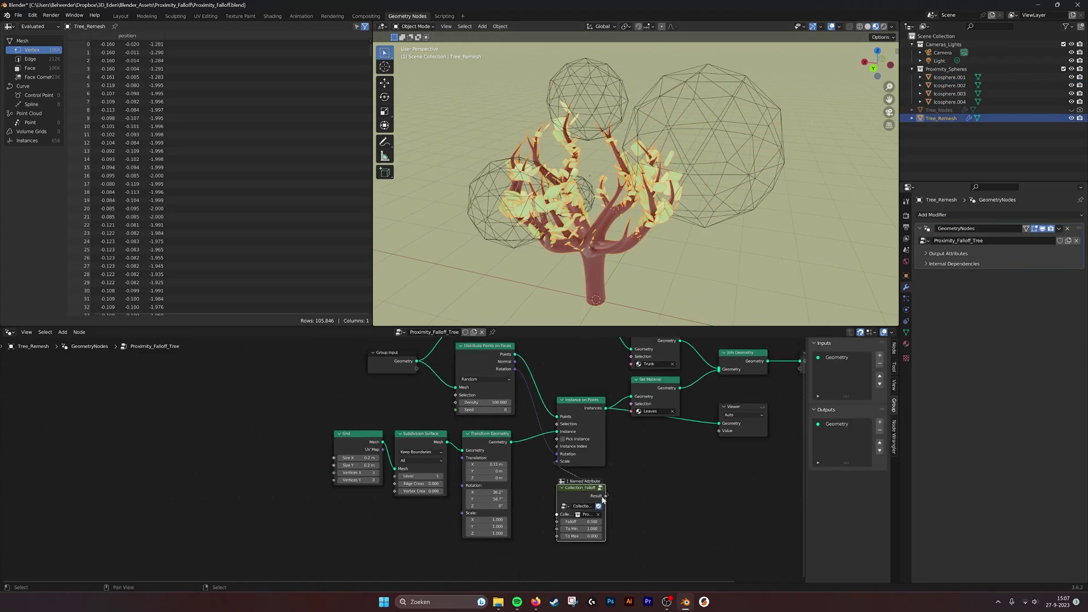
left_click(600, 490)
scroll(515, 462, "down", 1)
middle_click_drag(503, 461, 468, 413)
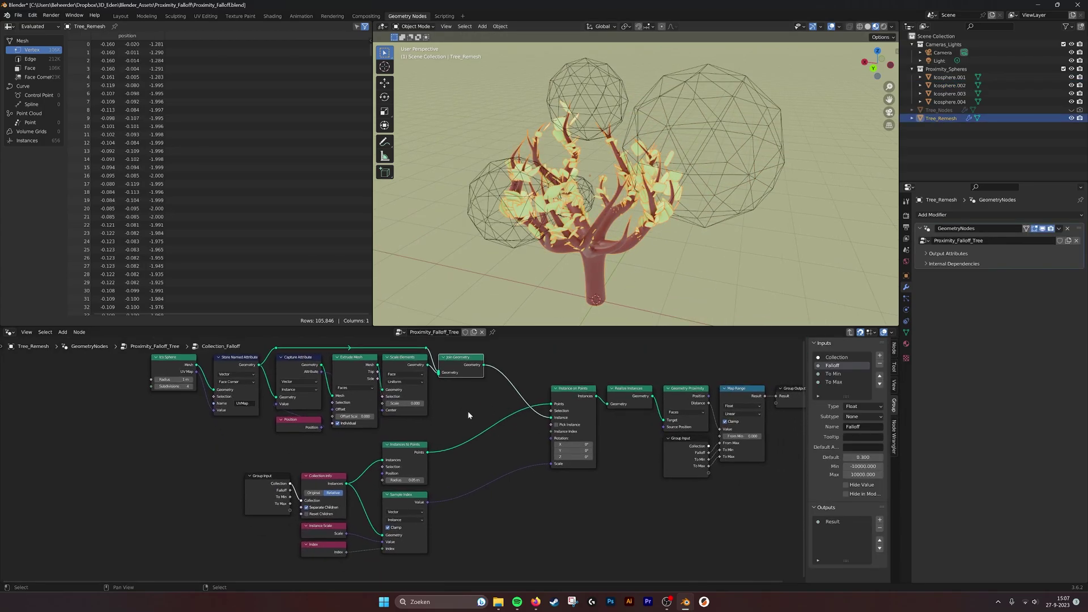
scroll(445, 465, "up", 3)
middle_click_drag(445, 466, 464, 438)
middle_click_drag(390, 391, 407, 404)
middle_click_drag(589, 415, 406, 435)
middle_click_drag(412, 523, 424, 504)
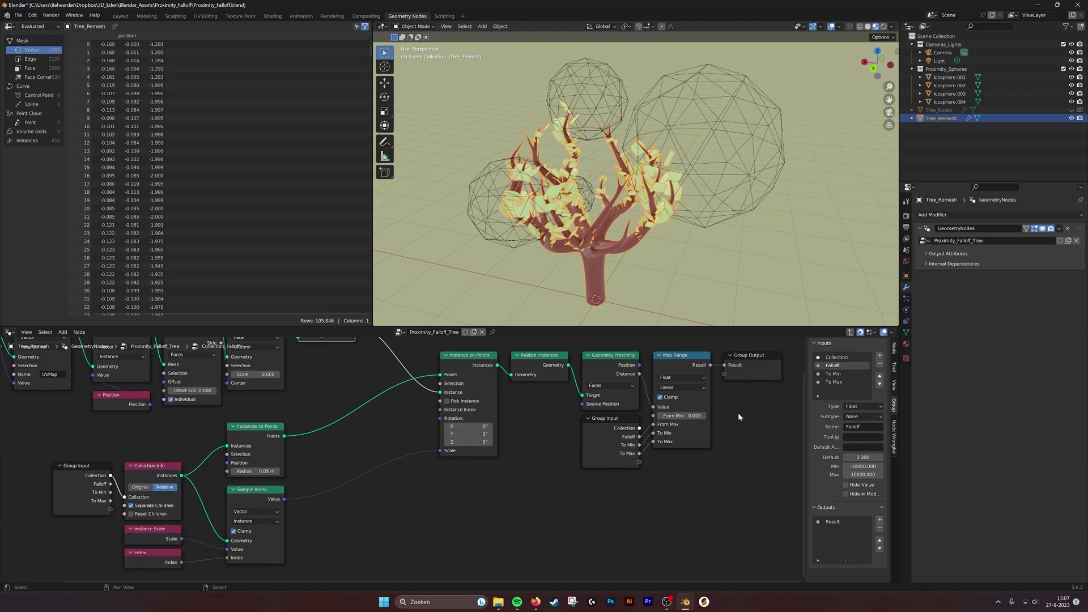
scroll(623, 433, "up", 2)
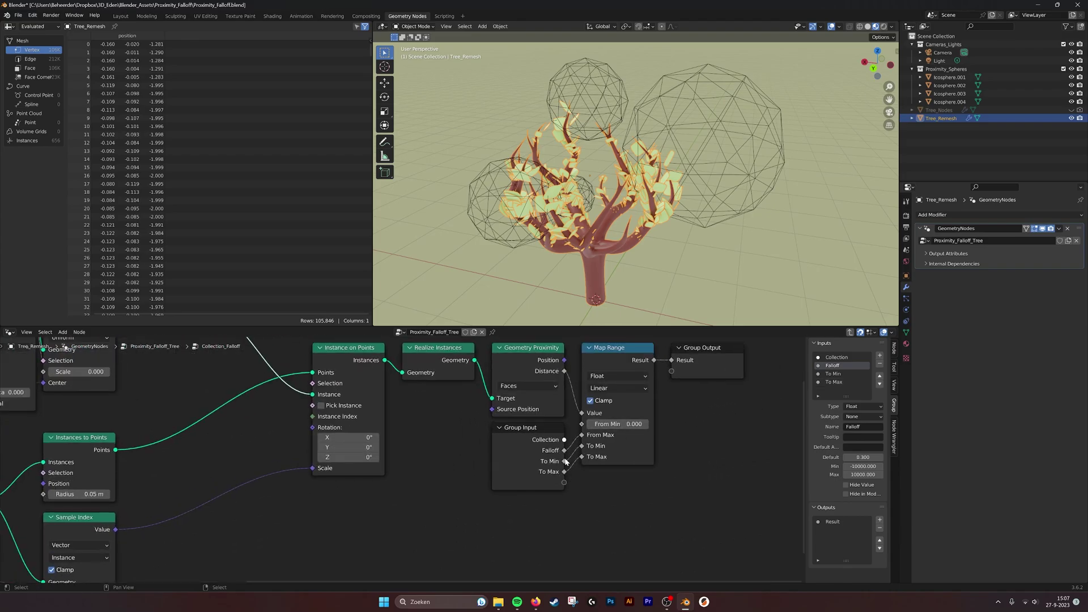
Step: Return to the parent node tree and examine the Collection_Falloff settings and the Trunk and Leaves Set Material nodes
left_click(850, 333)
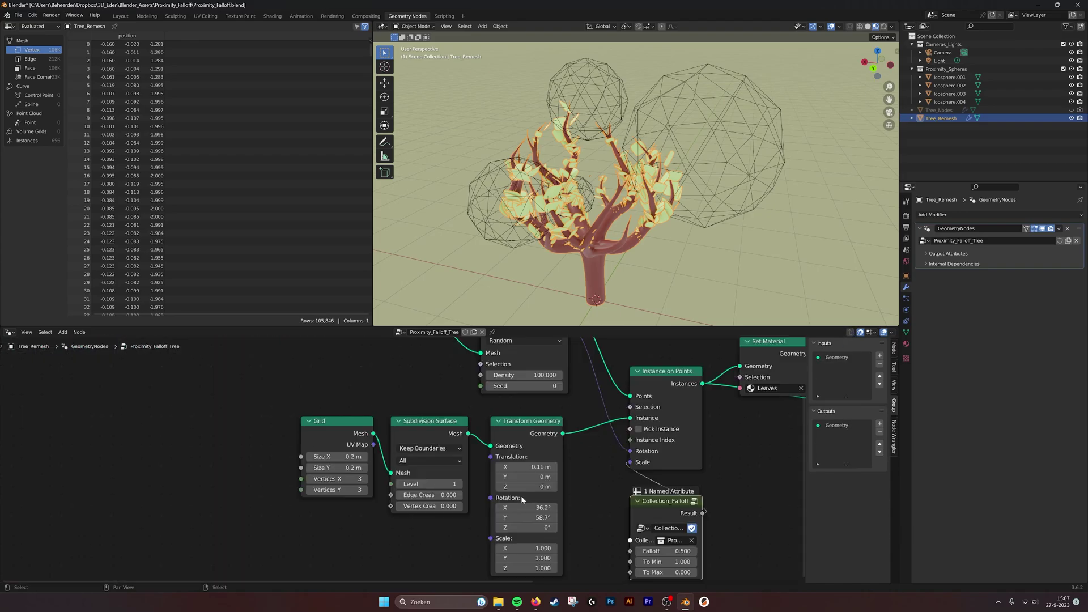
middle_click_drag(647, 529, 604, 485)
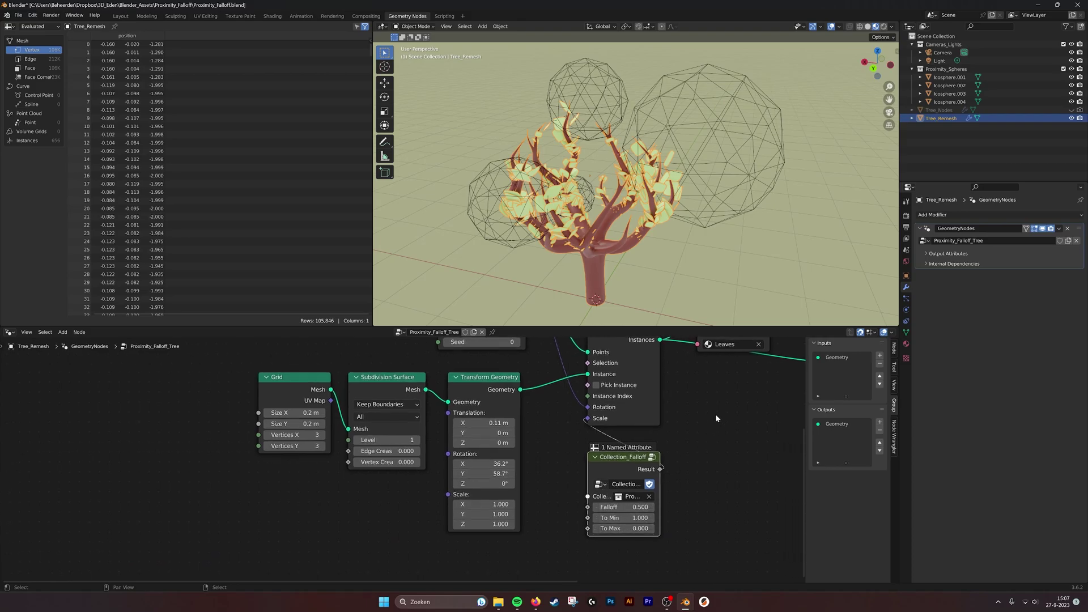
scroll(695, 442, "down", 2)
middle_click_drag(715, 414, 548, 521)
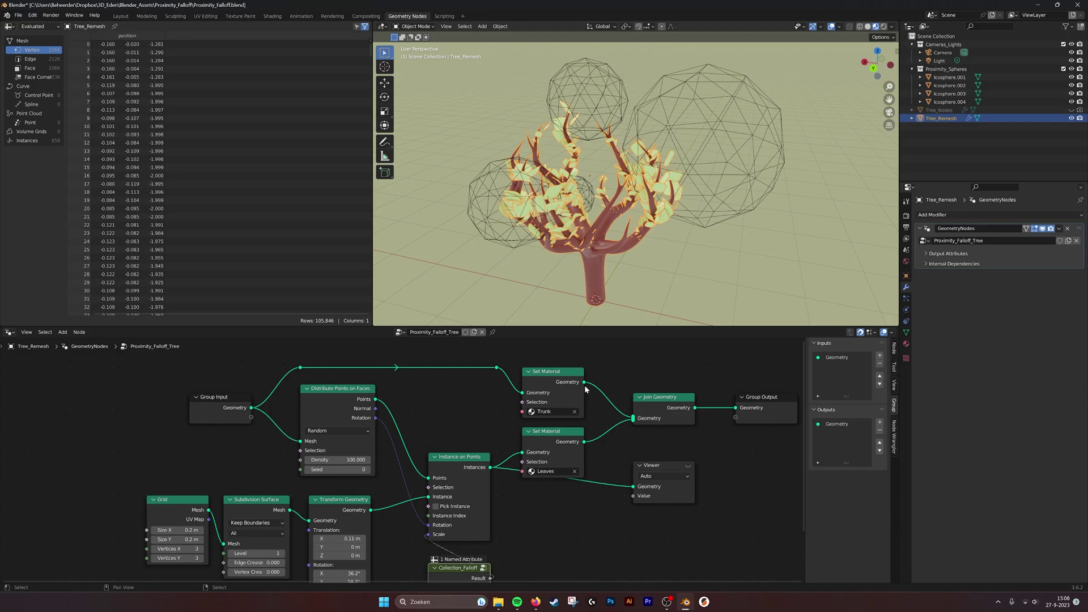
left_click(570, 431)
middle_click_drag(668, 372, 693, 359)
middle_click_drag(678, 431, 651, 429)
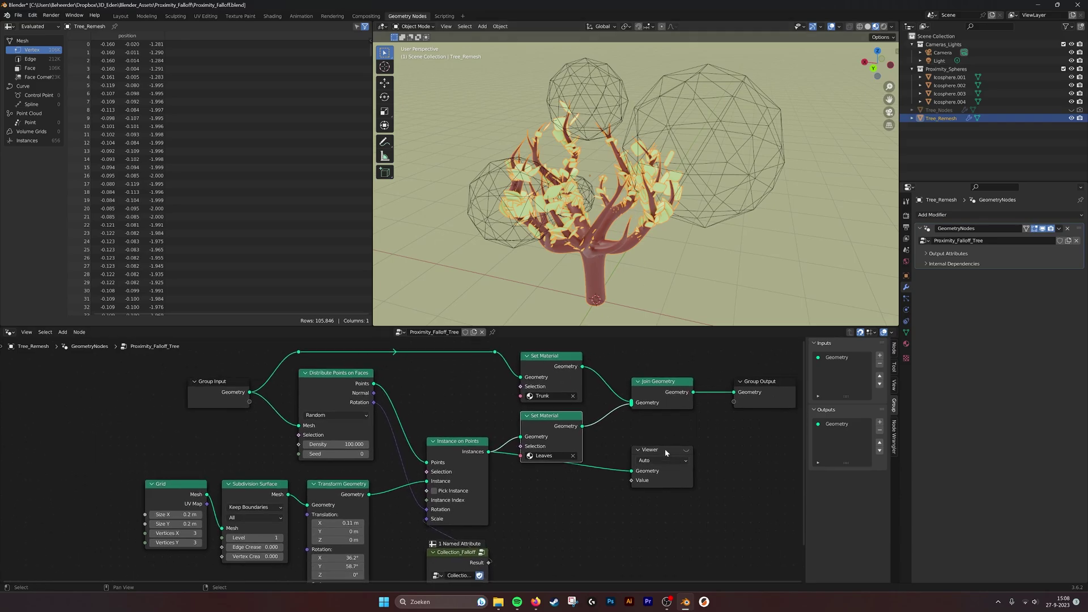
Step: Activate the Viewer node to inspect the leaf instances without trunk or materials
left_click(664, 449)
middle_click_drag(658, 287, 636, 281)
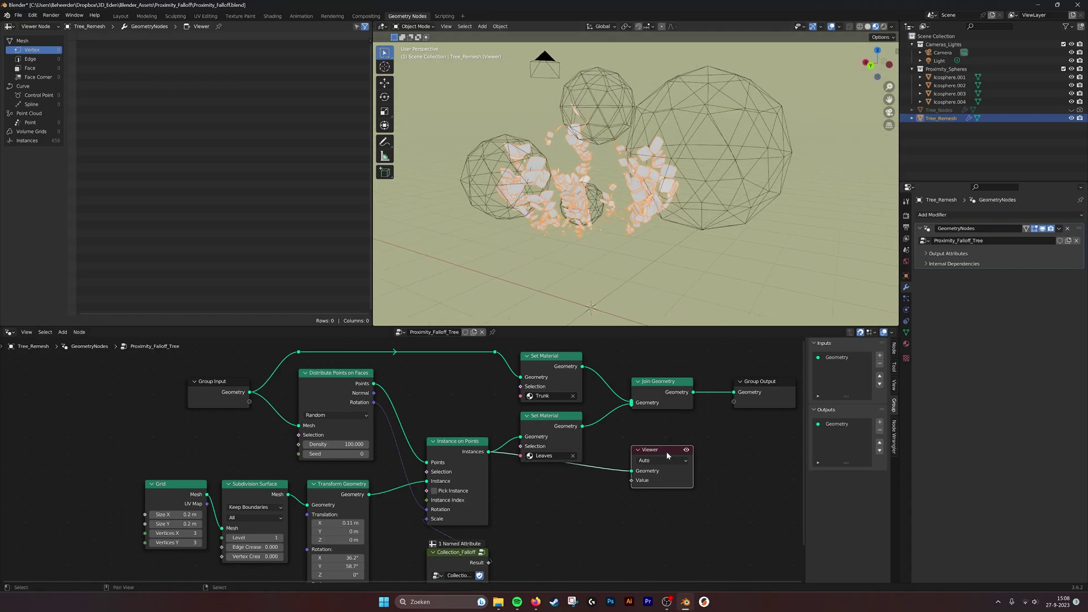
left_click(659, 385)
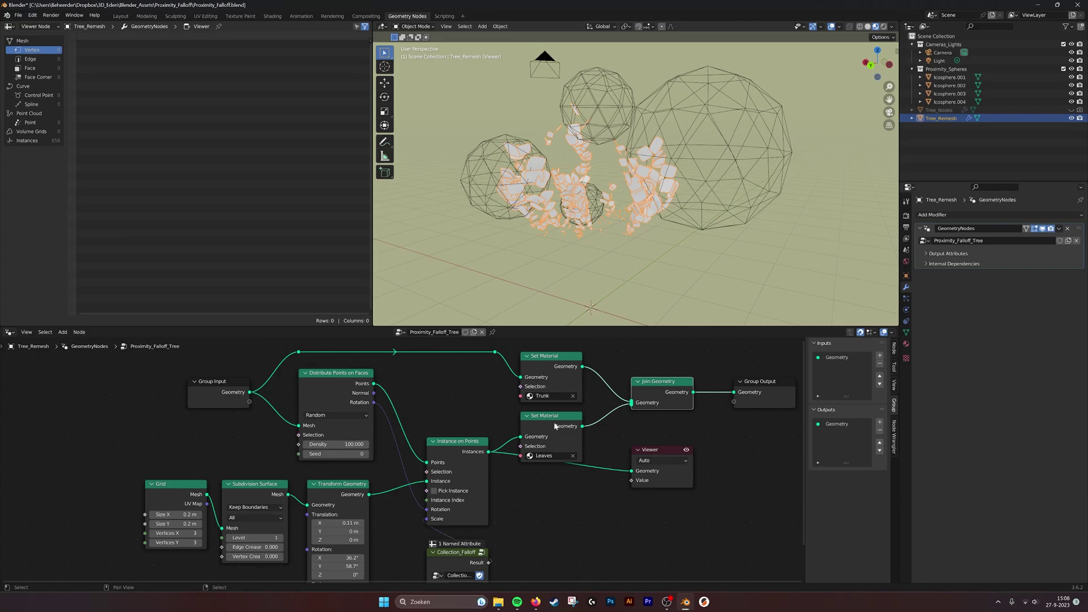
Step: Delete the Viewer node from the tree's node setup and deselect the tree
left_click(665, 450)
key("x")
left_click(661, 272)
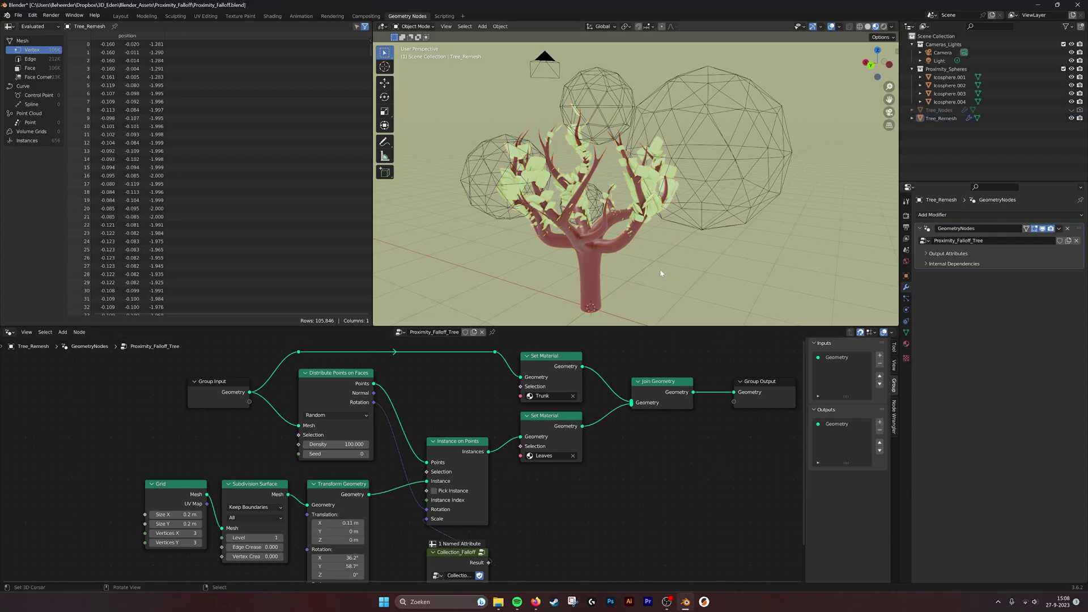
Step: Hide the viewport overlays and inspect the finished tree from another angle
middle_click_drag(662, 183, 799, 198)
left_click(832, 26)
scroll(612, 209, "up", 2)
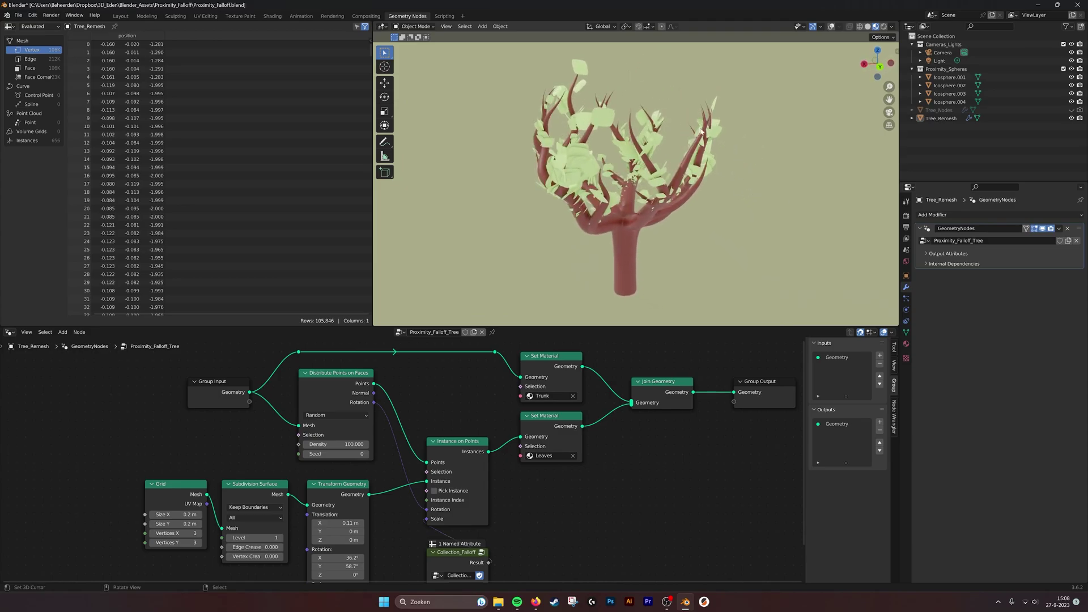
middle_click_drag(673, 151, 731, 207)
Step: Try moving and scaling Icosphere.002 with the overlays hidden to see how the leaves respond
left_click(950, 85)
key("g")
key("s")
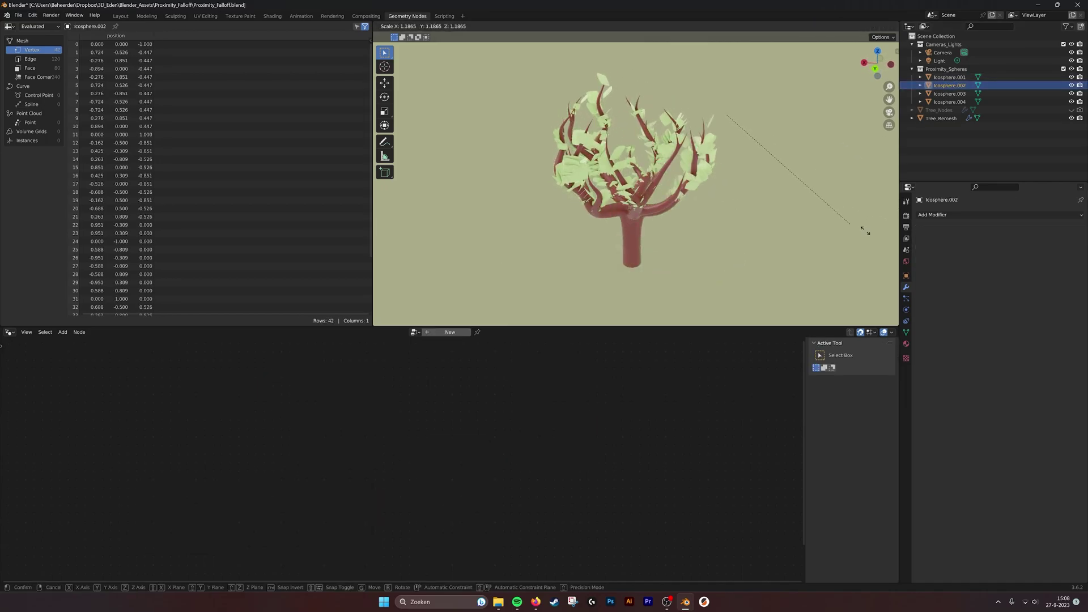
right_click(847, 229)
Step: Turn the viewport overlays back on in Object Mode and select the Tree_Remesh object
key("Tab")
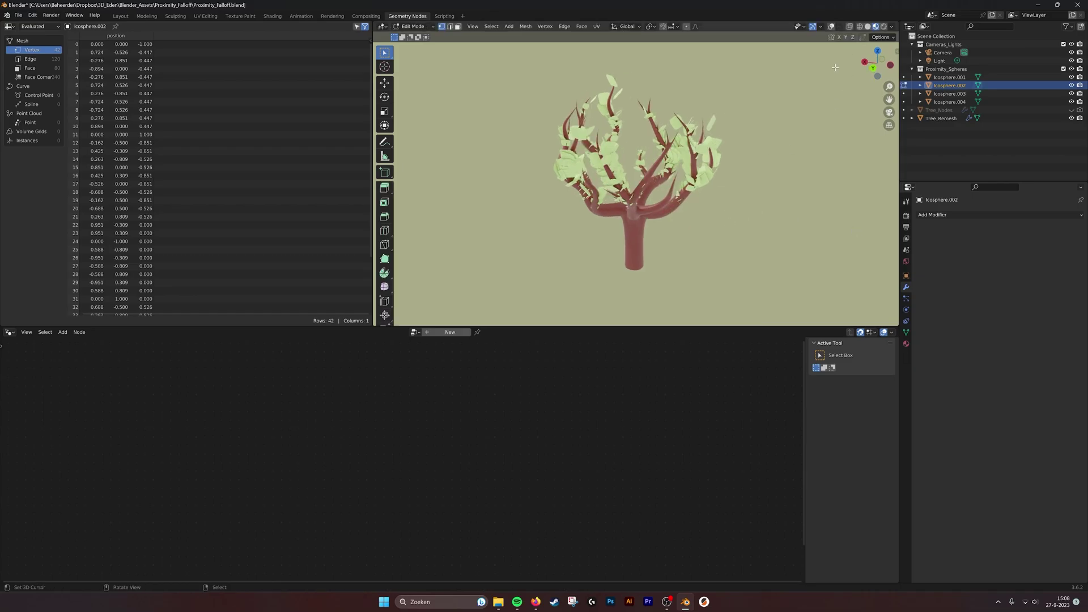
left_click(831, 26)
key("Tab")
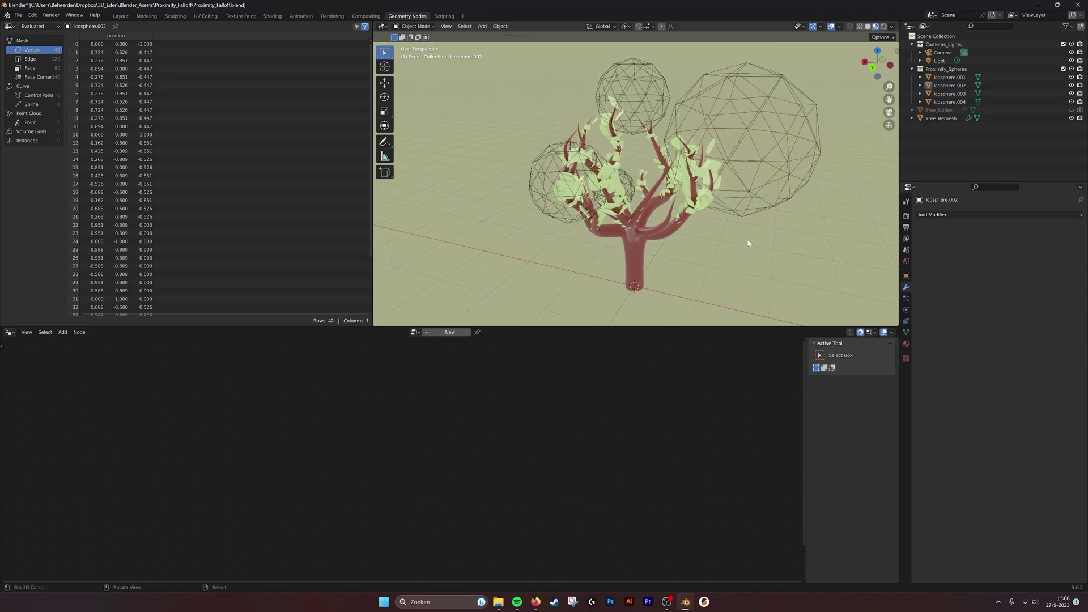
mouse_move(748, 243)
middle_mouse_down()
mouse_move(729, 236)
mouse_move(736, 250)
middle_mouse_up()
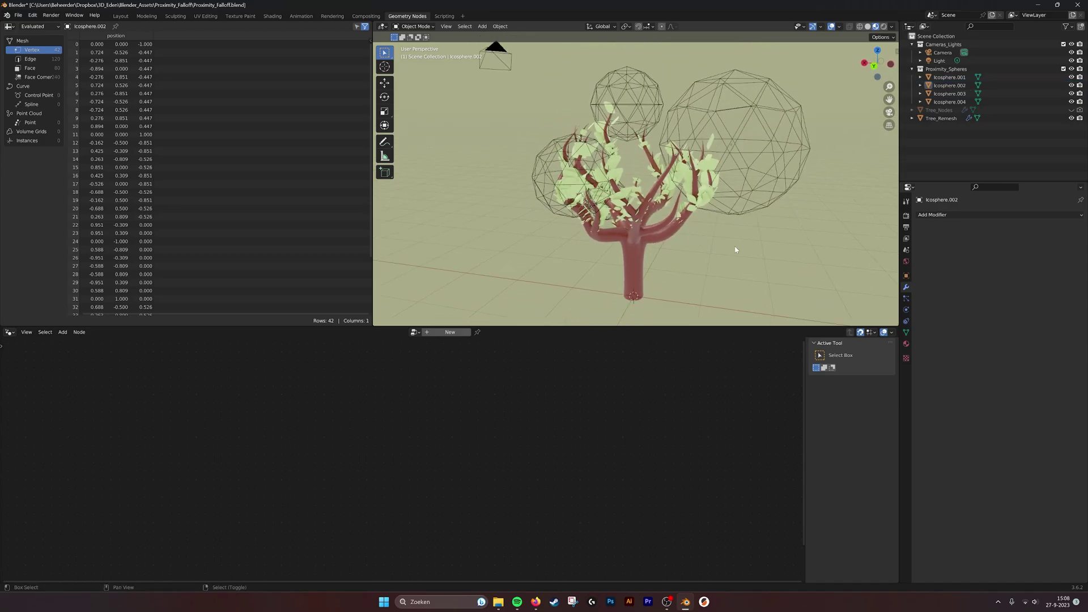
scroll(732, 234, "up", 3)
left_click(702, 224)
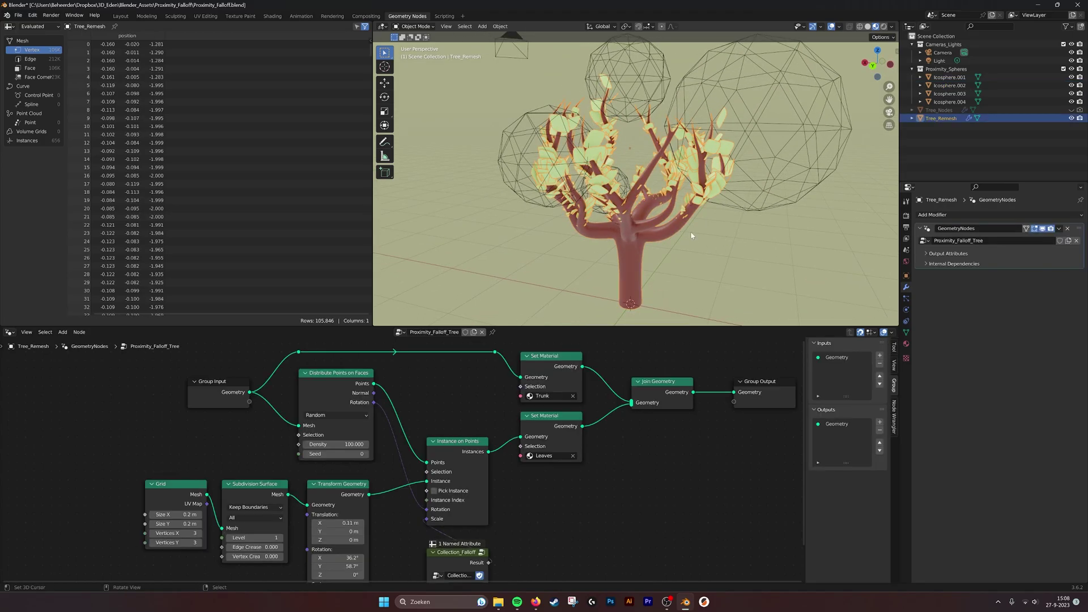